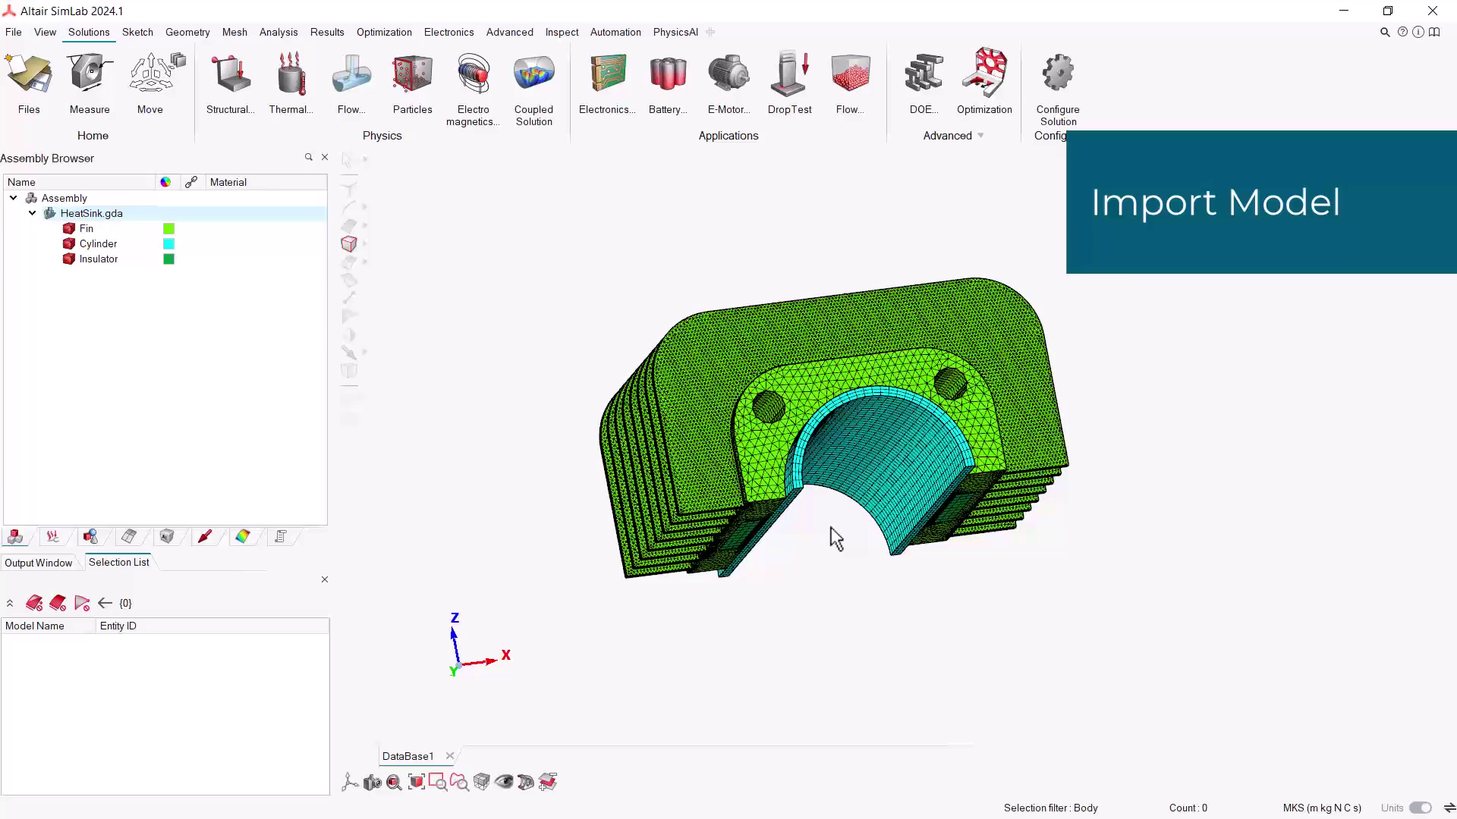
Create a coupled OptiStruct solution of type Structural, Thermal and Electrical Analysis containing all bodies of HeatSink.gda
mouse_move(830, 530)
middle_down()
mouse_move(789, 547)
mouse_move(798, 477)
mouse_move(806, 537)
middle_up()
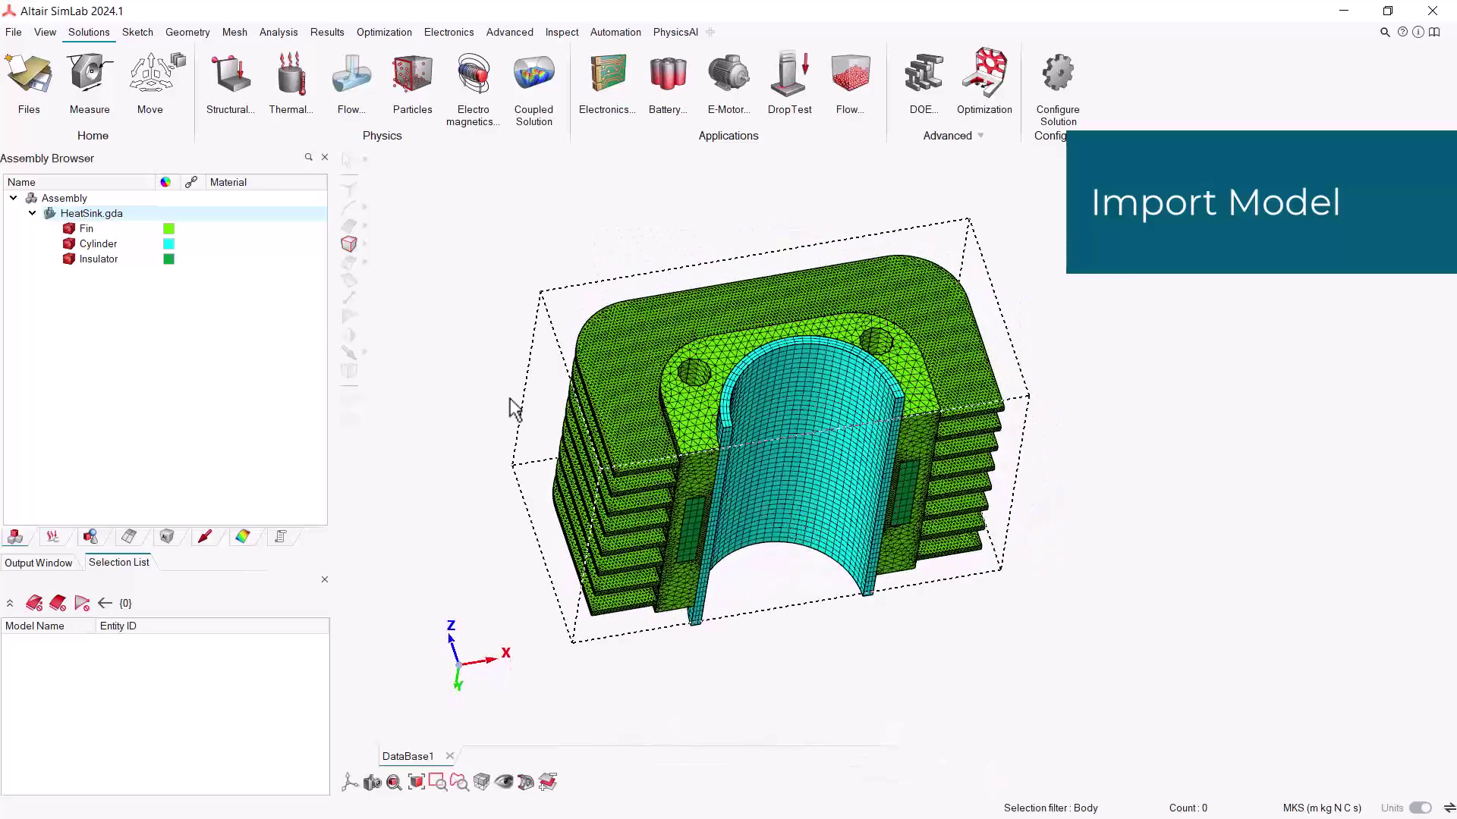
click(237, 94)
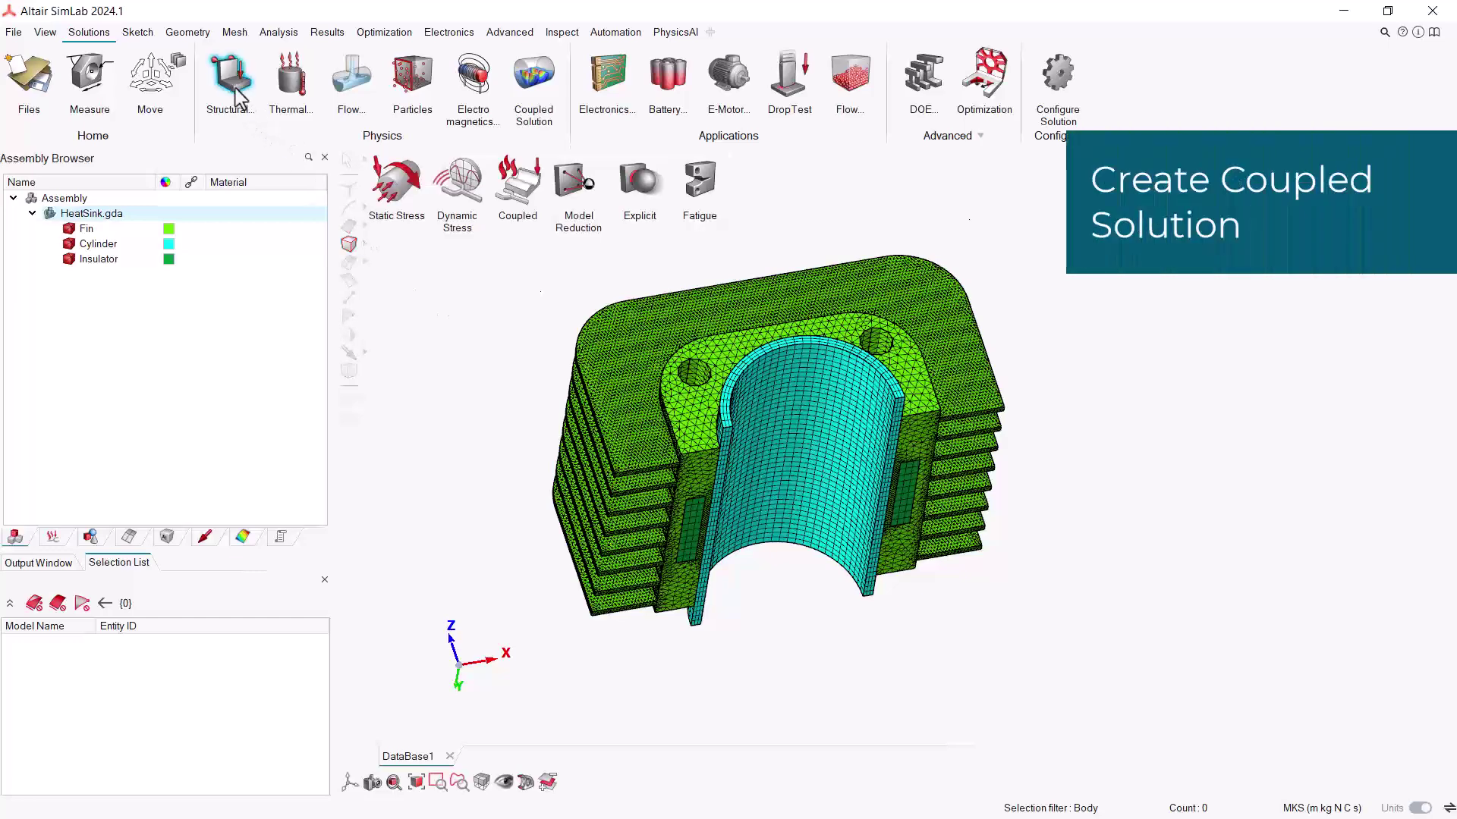
click(535, 198)
drag(478, 230, 433, 234)
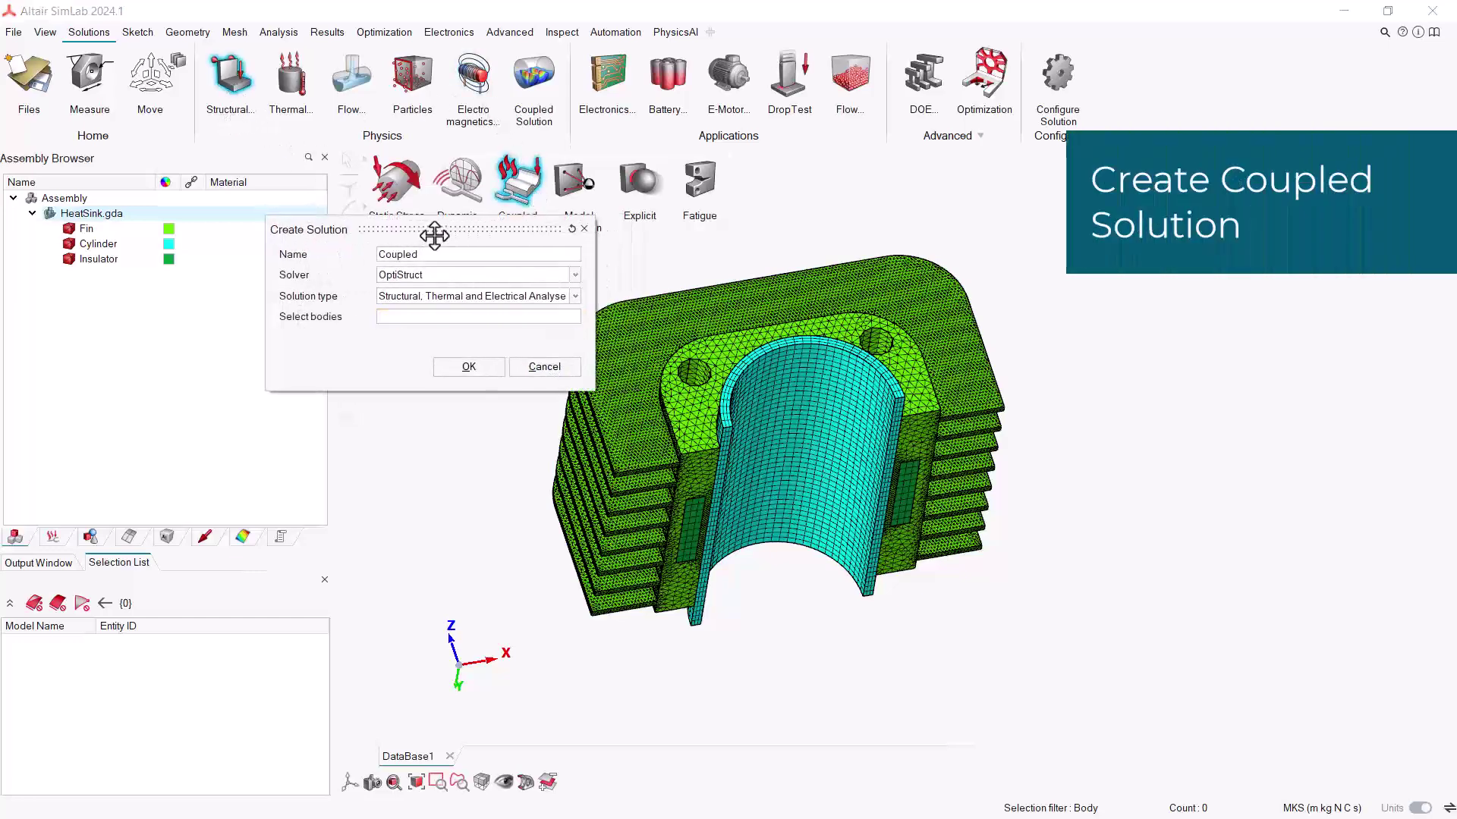
click(91, 215)
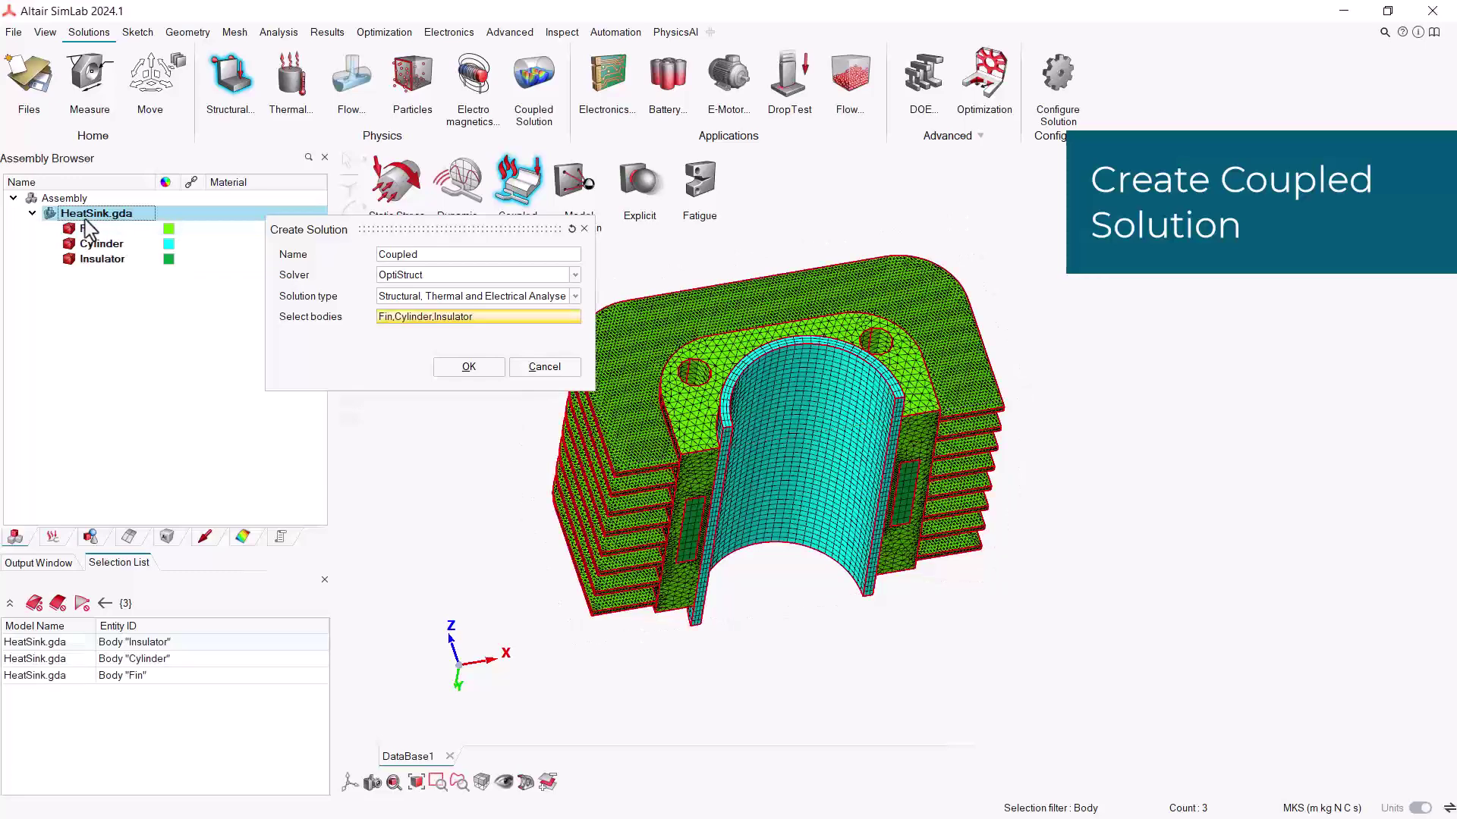
click(459, 370)
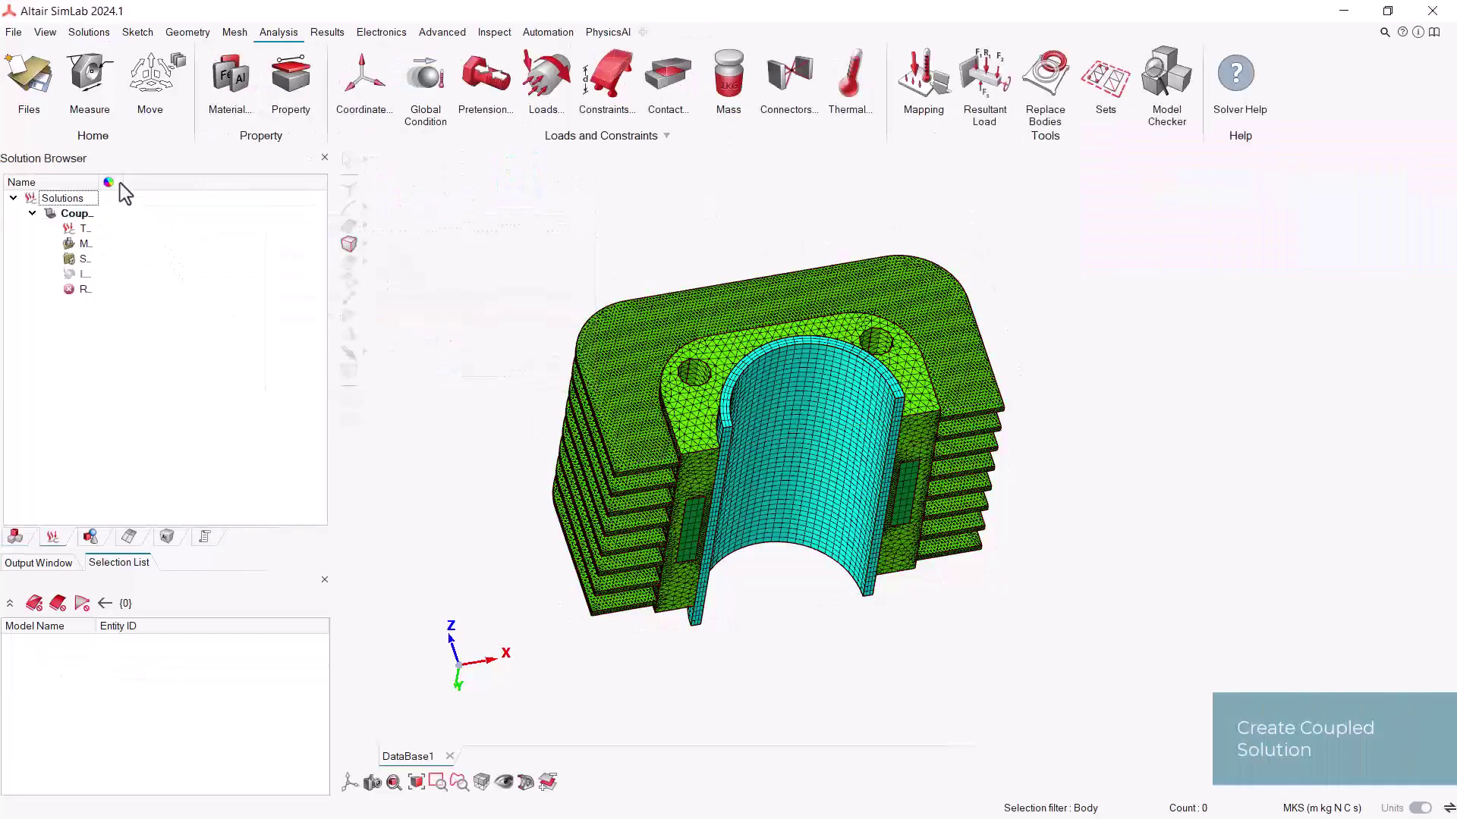
drag(97, 182, 256, 199)
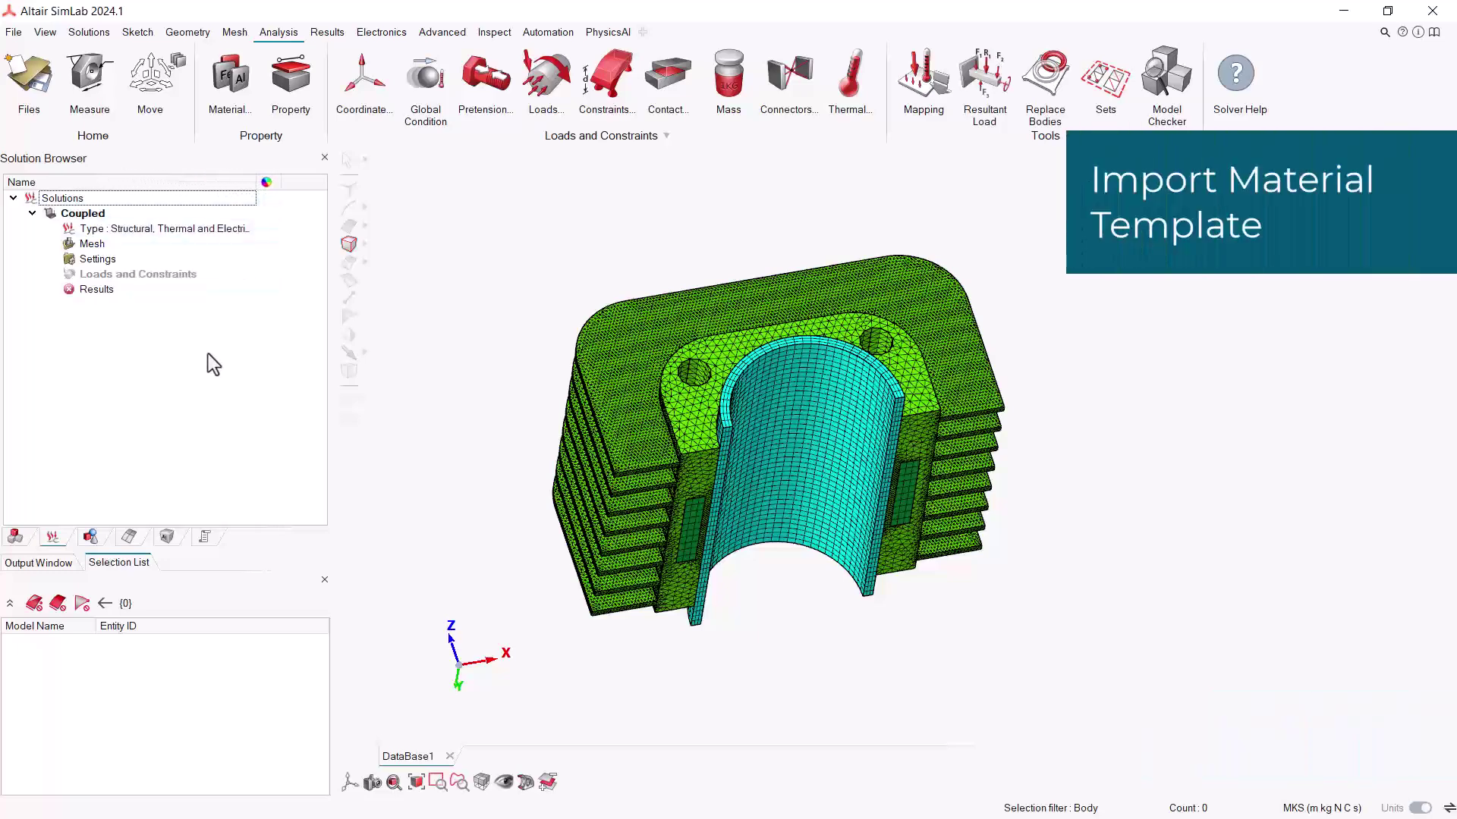
Import the material template Heat_Sink_Material.xml into the solution's materials
click(175, 535)
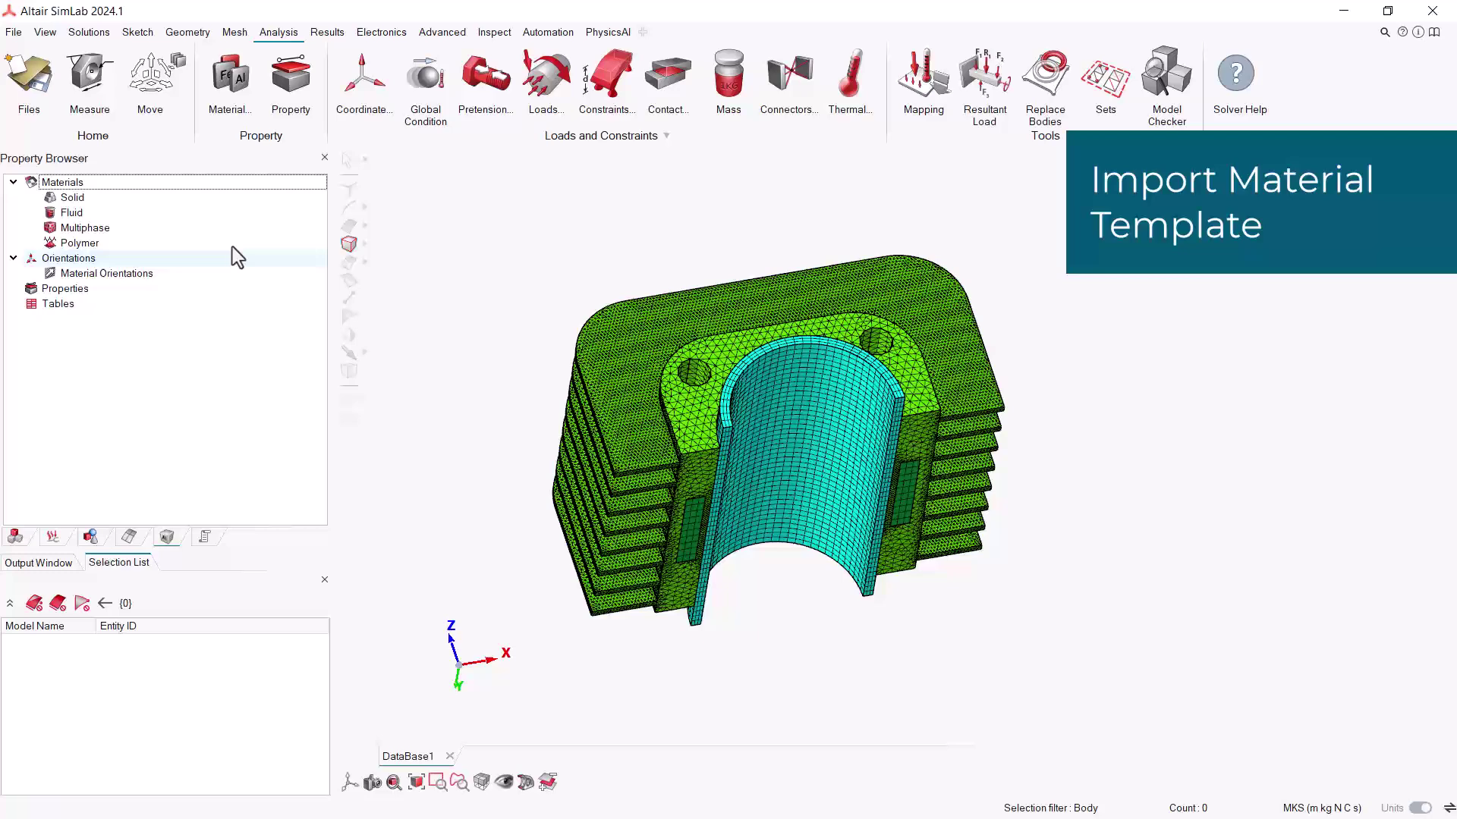
right_click(158, 184)
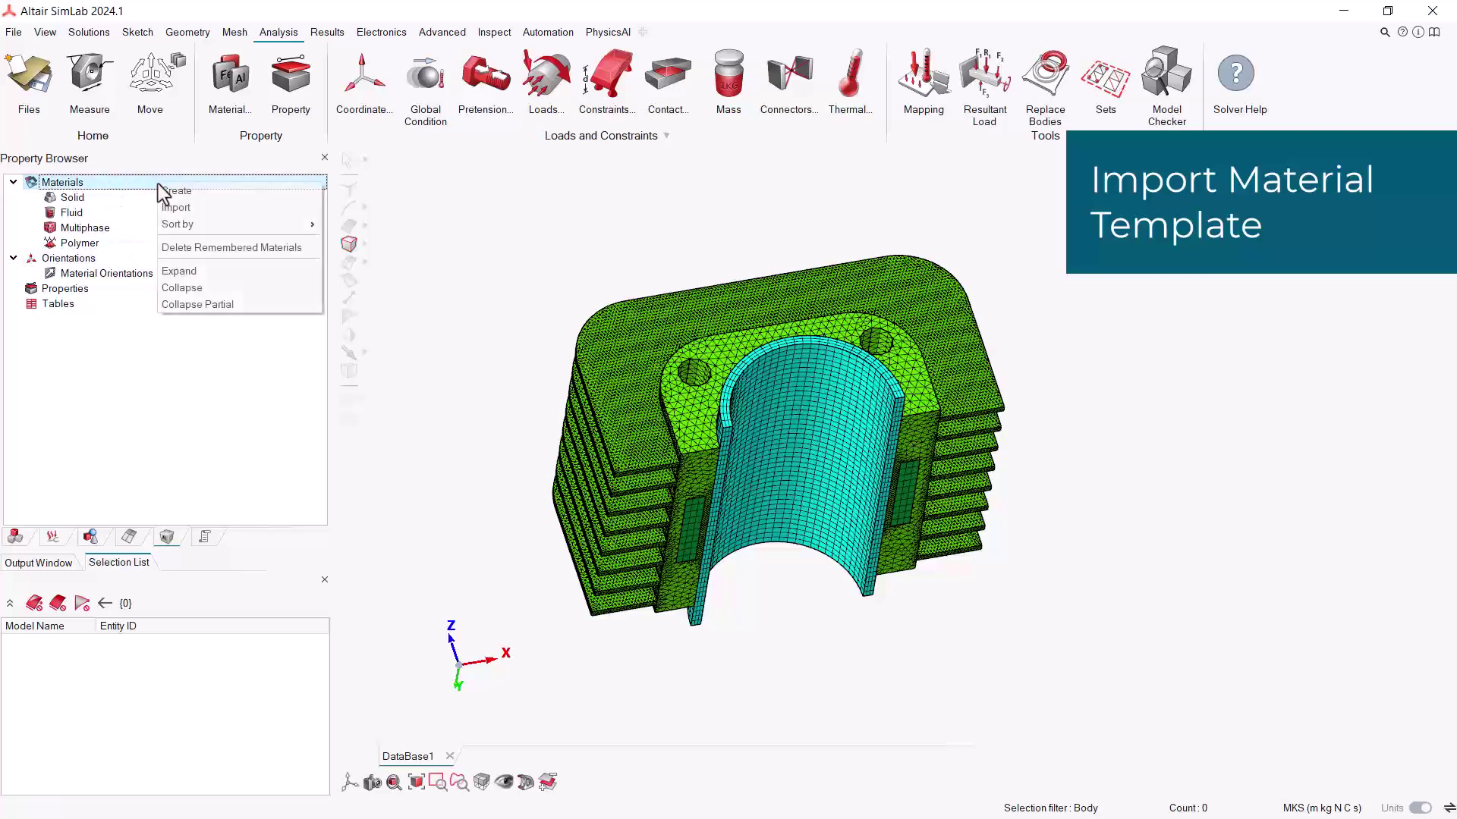
click(220, 208)
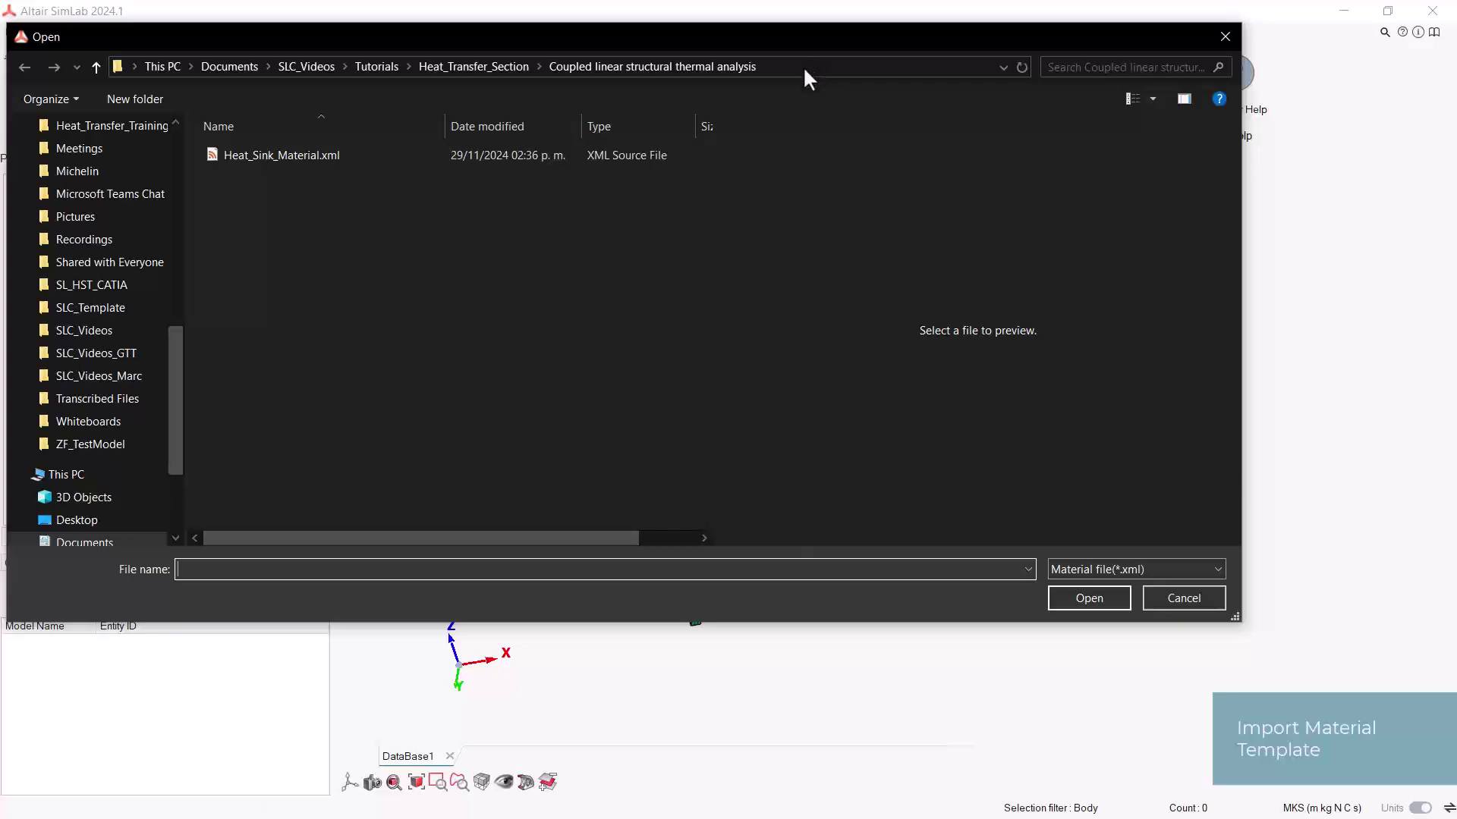
double_click(547, 163)
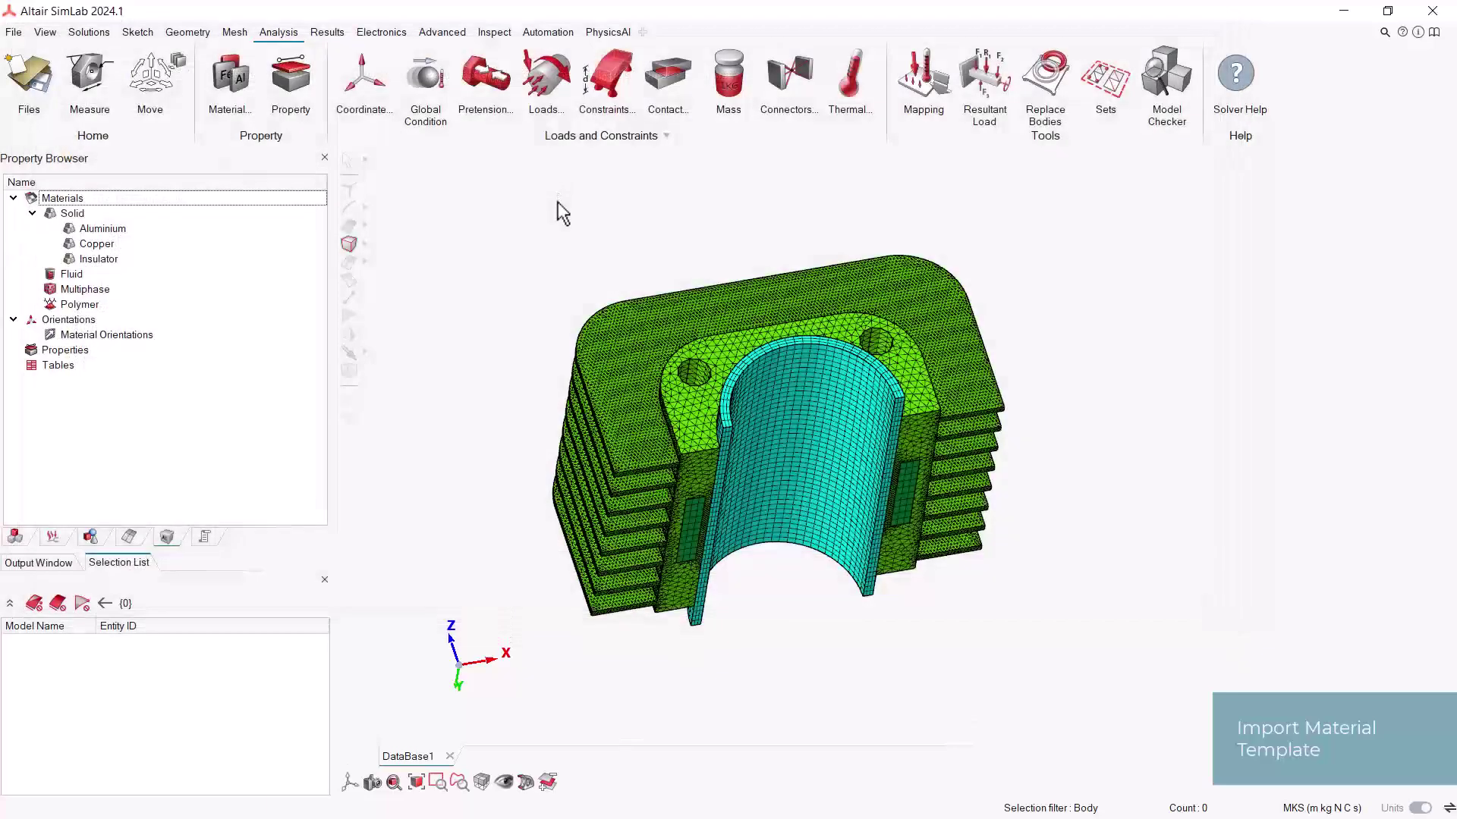
Review the mechanical and thermal properties of the imported Aluminium and Copper materials without changing them
double_click(162, 230)
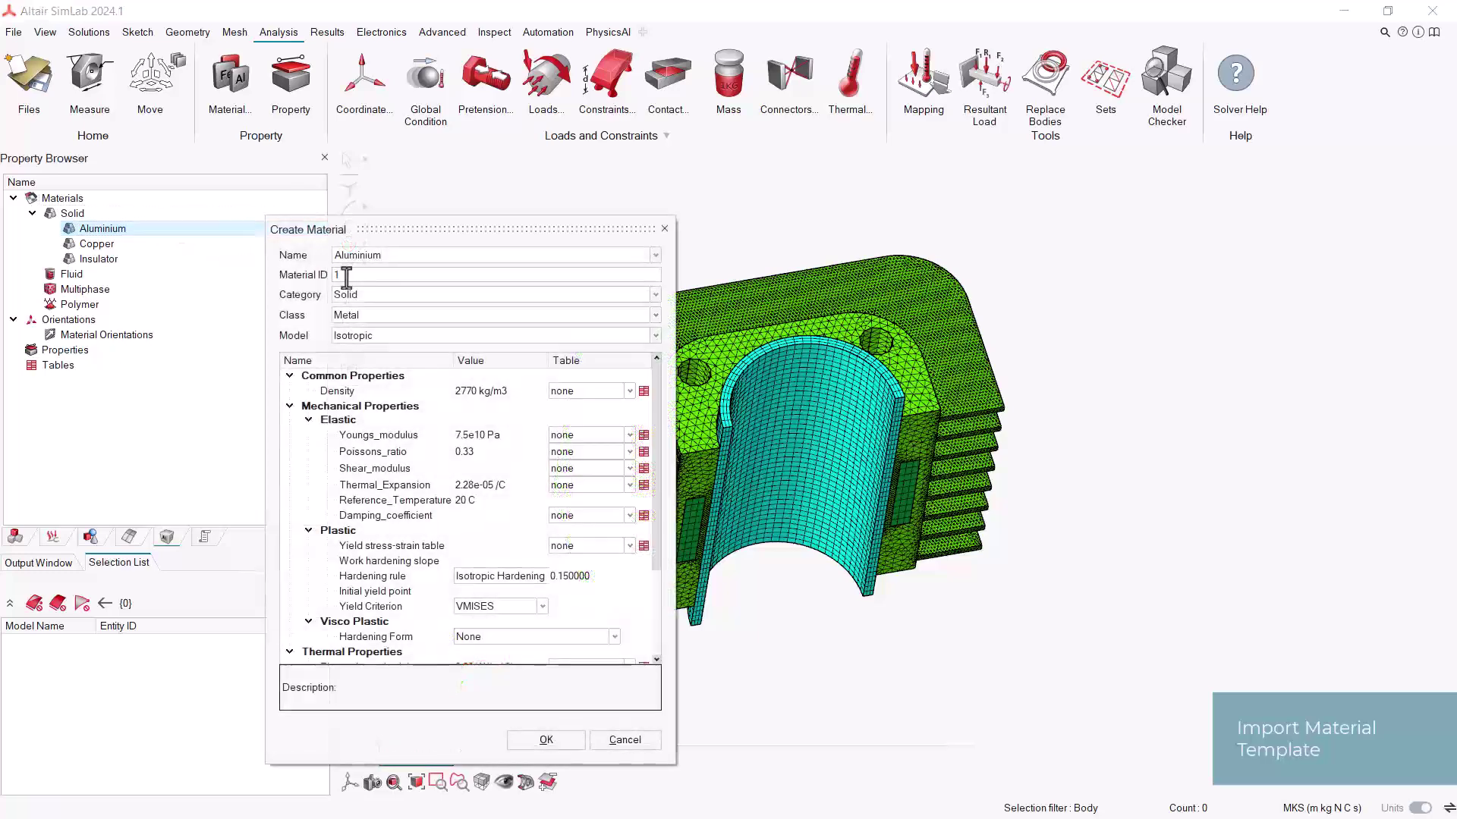
scroll(372, 478, down, 3)
scroll(368, 463, up, 3)
double_click(96, 243)
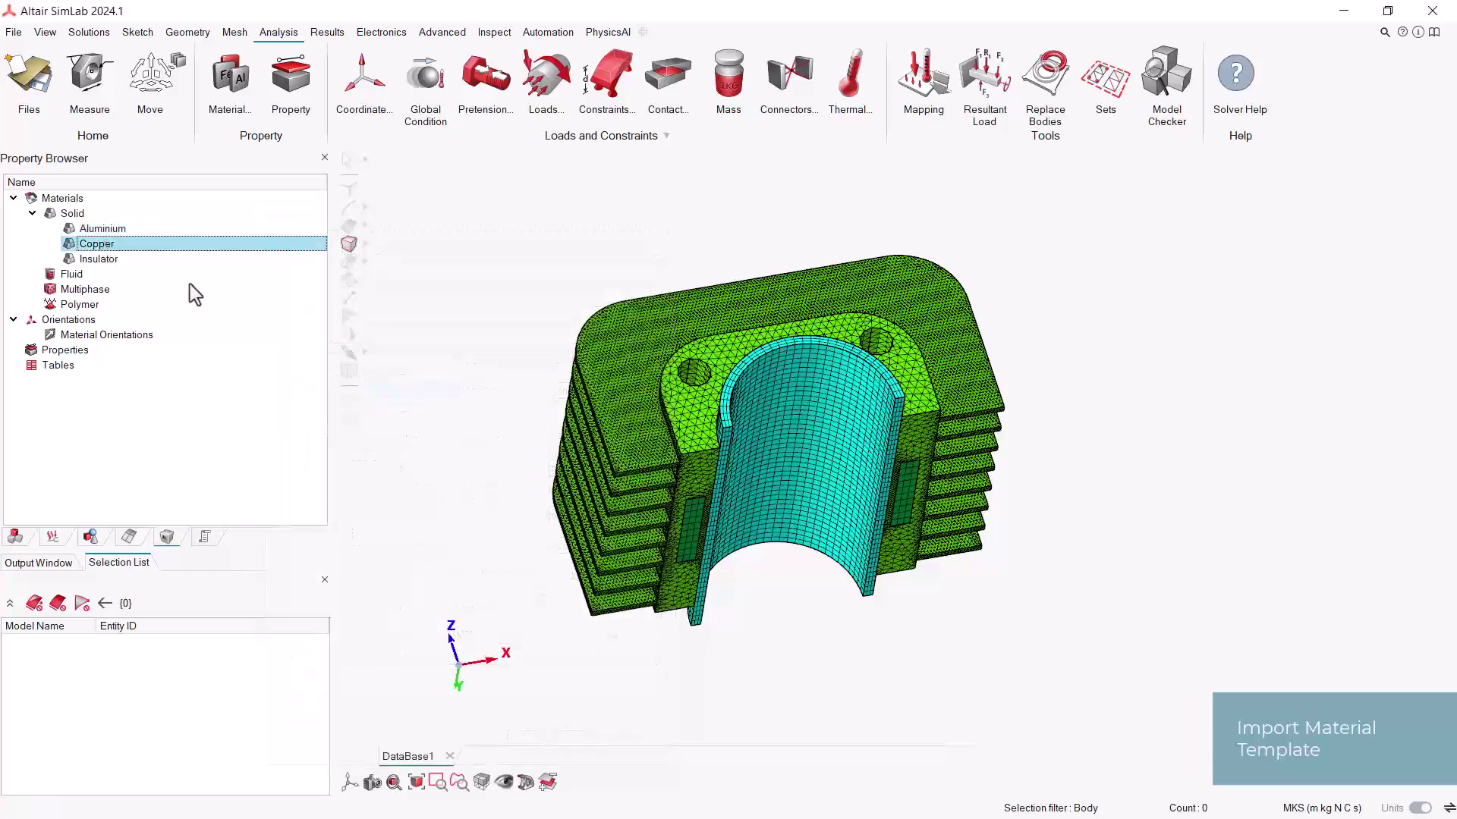
scroll(402, 431, down, 4)
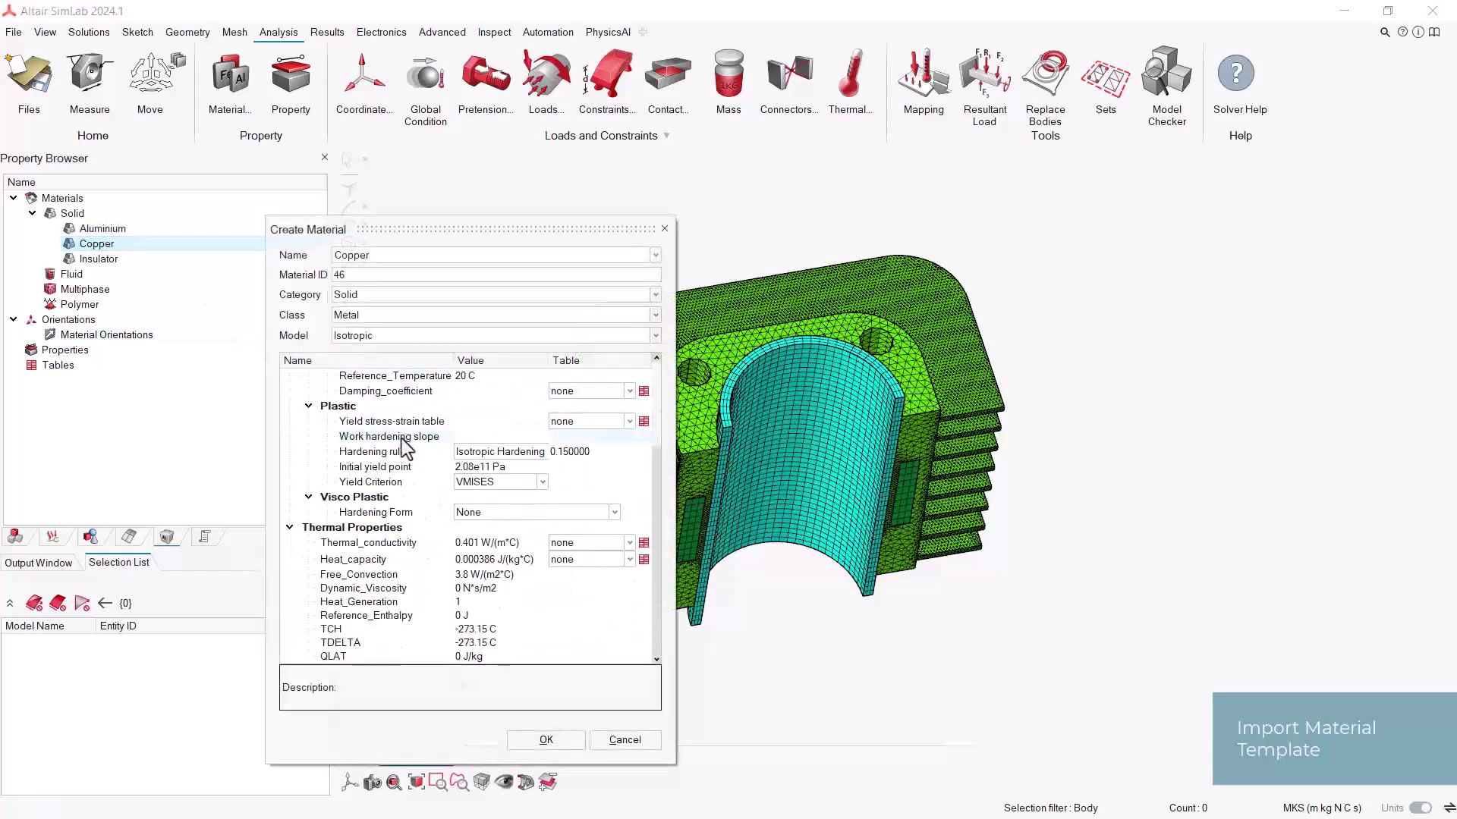
scroll(422, 431, up, 4)
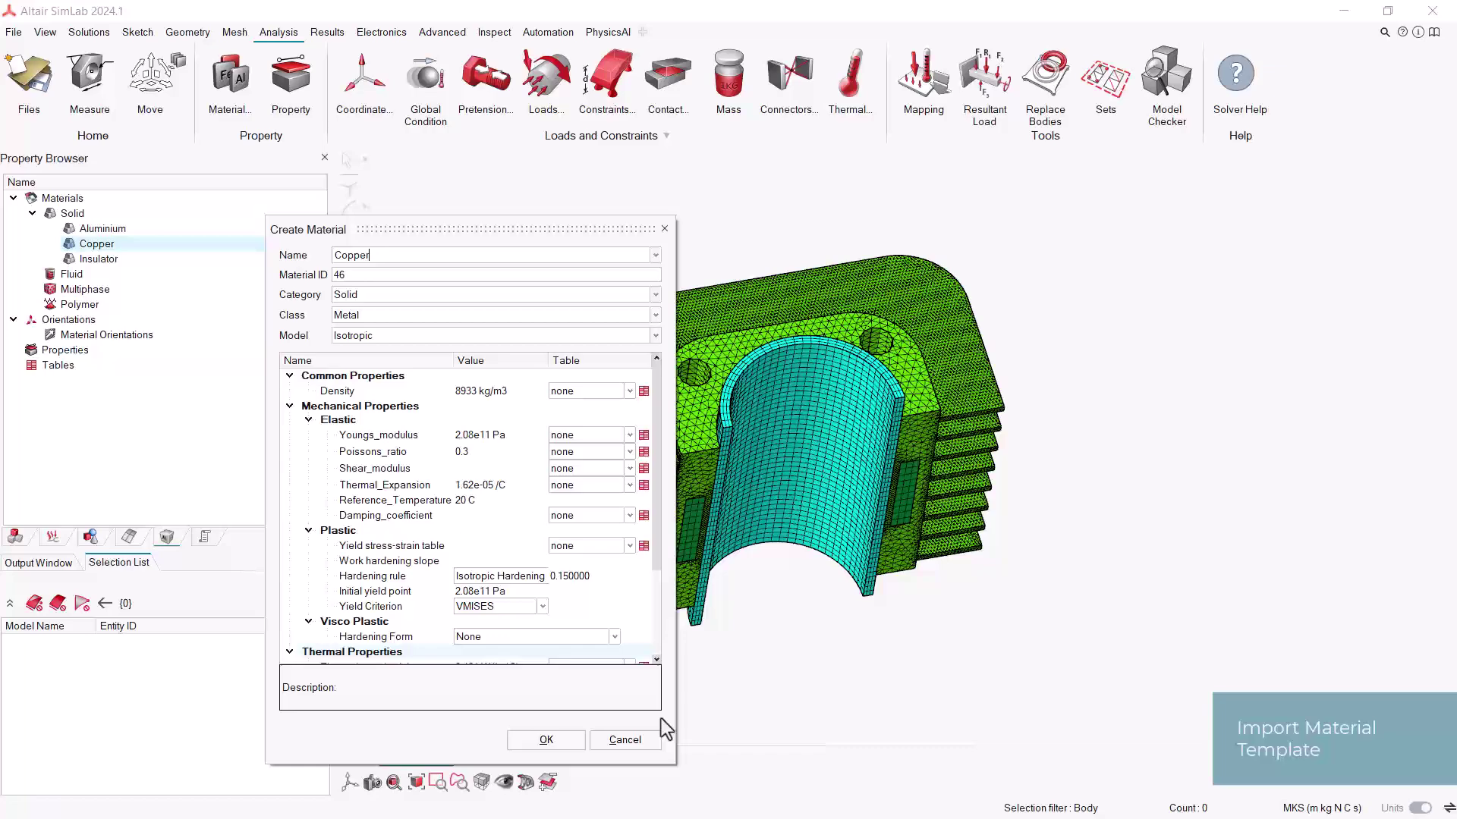
click(649, 742)
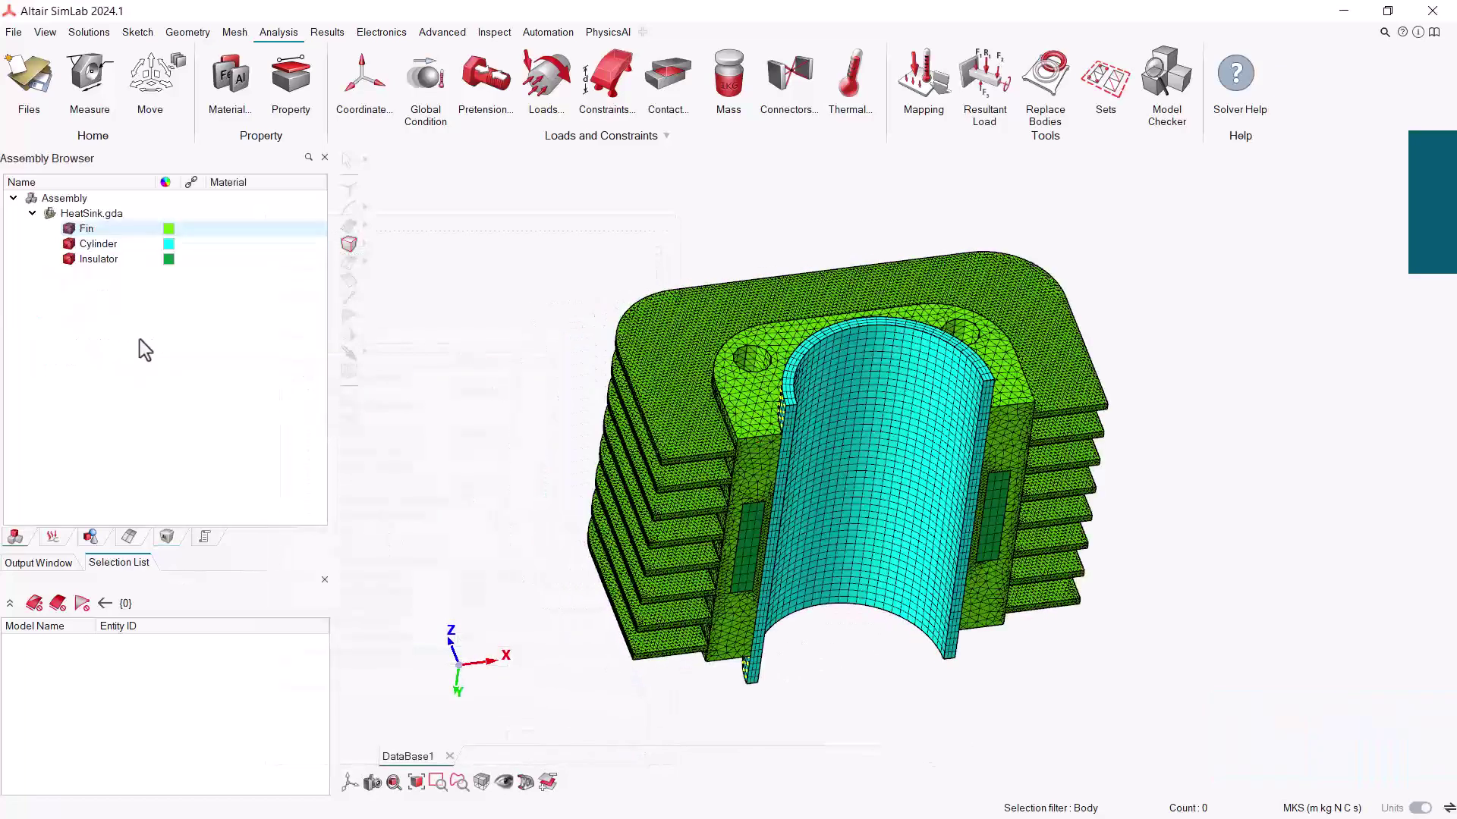
Assign Aluminium to the Fin body, Copper to the Cylinder body and Insulator to the Insulator body
click(239, 224)
click(237, 227)
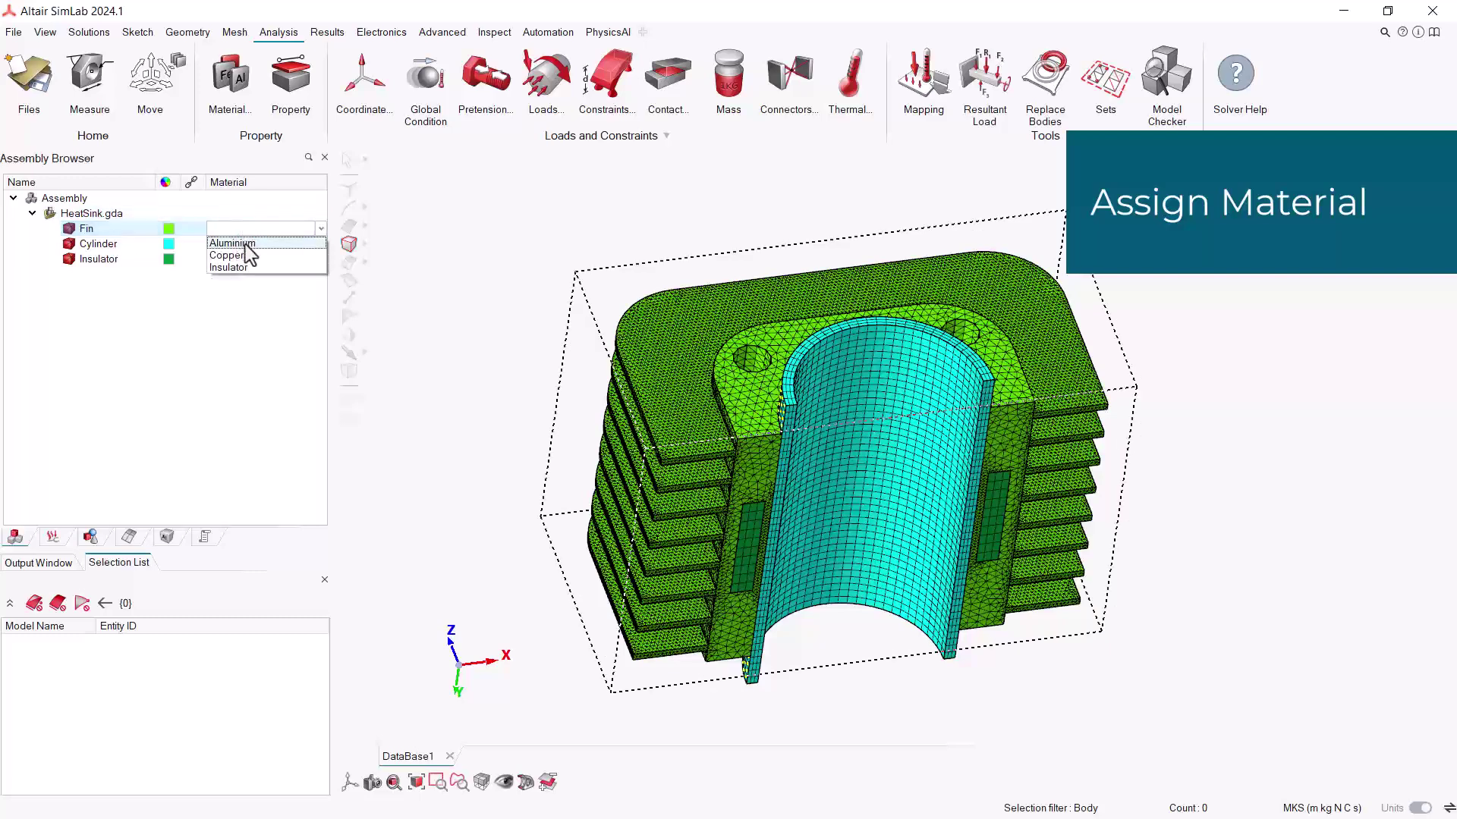
click(244, 244)
click(235, 249)
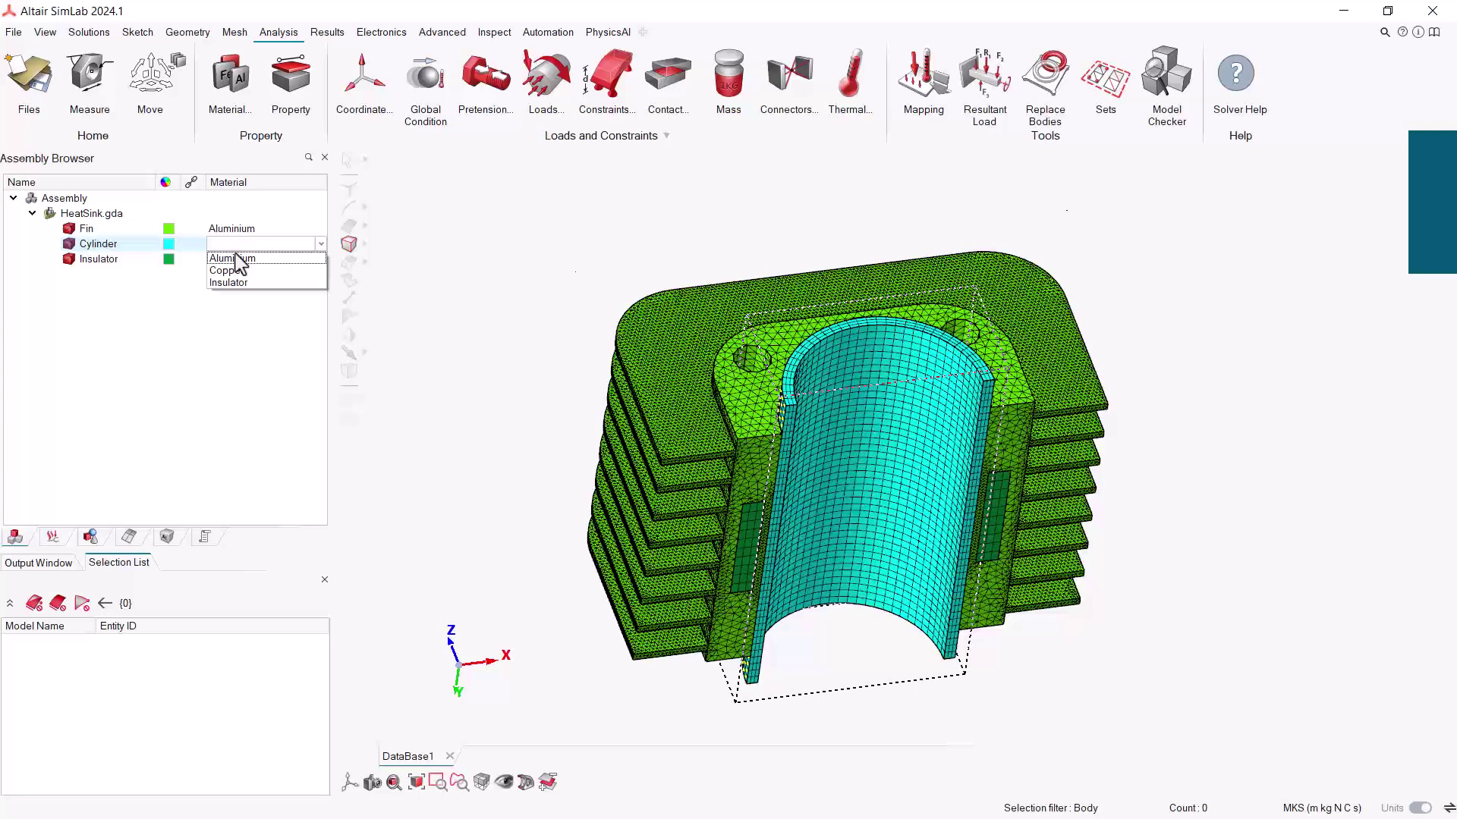
click(235, 267)
click(216, 259)
click(237, 260)
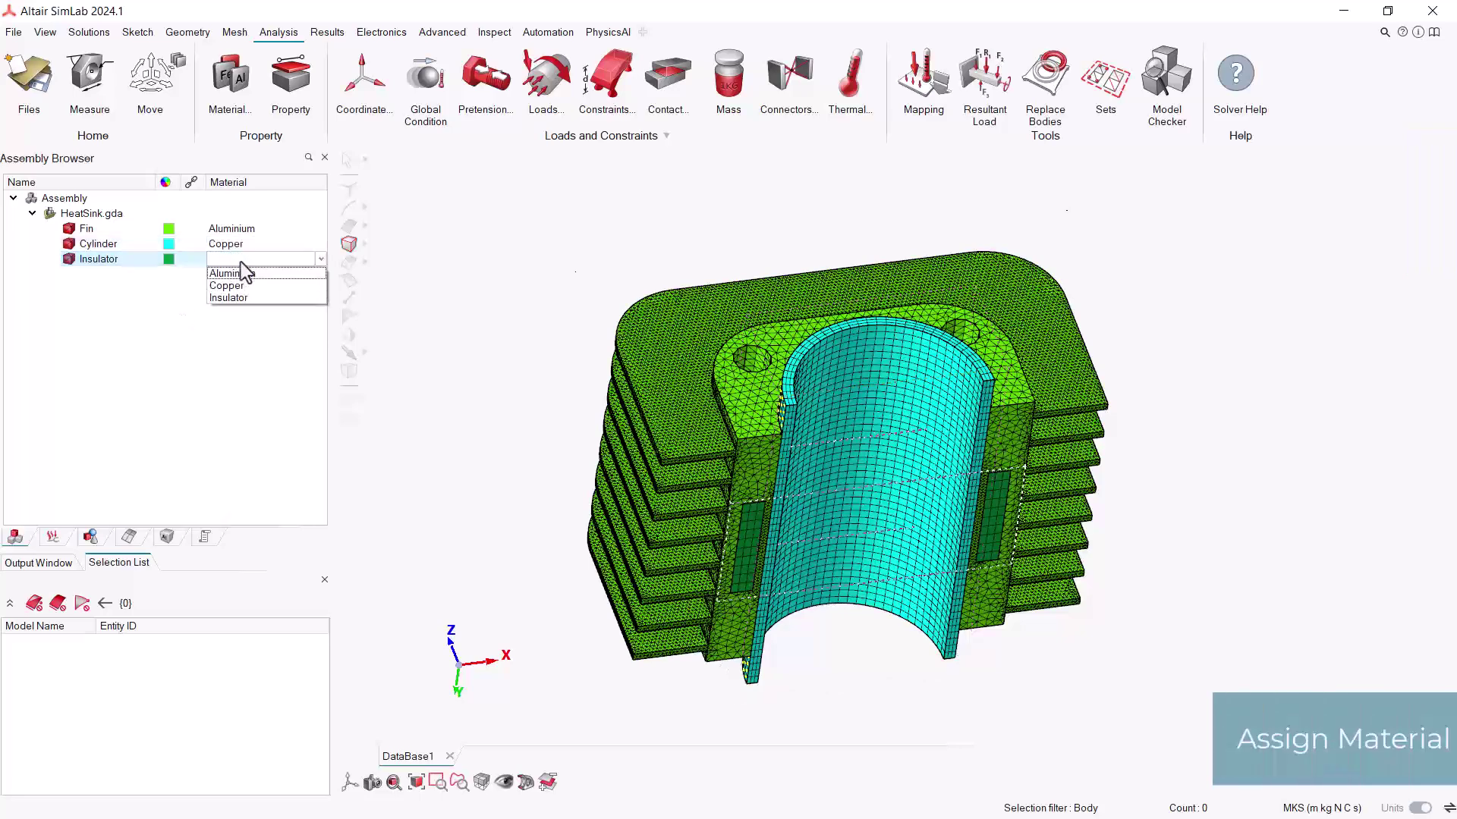
click(237, 298)
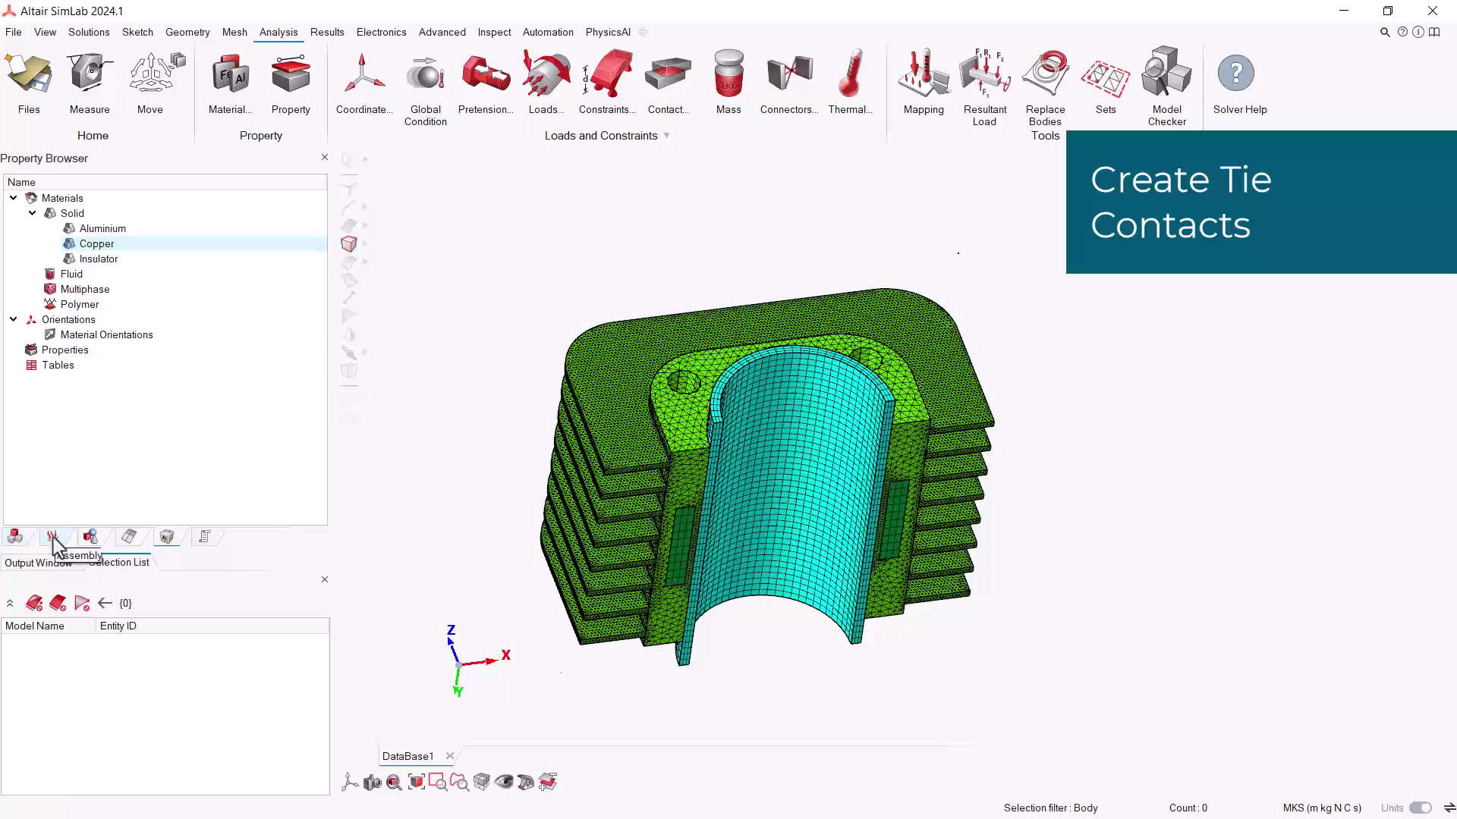
Create a face-to-face TIE auto contact with Cylinder as the main body and Fin as the secondary body
click(53, 537)
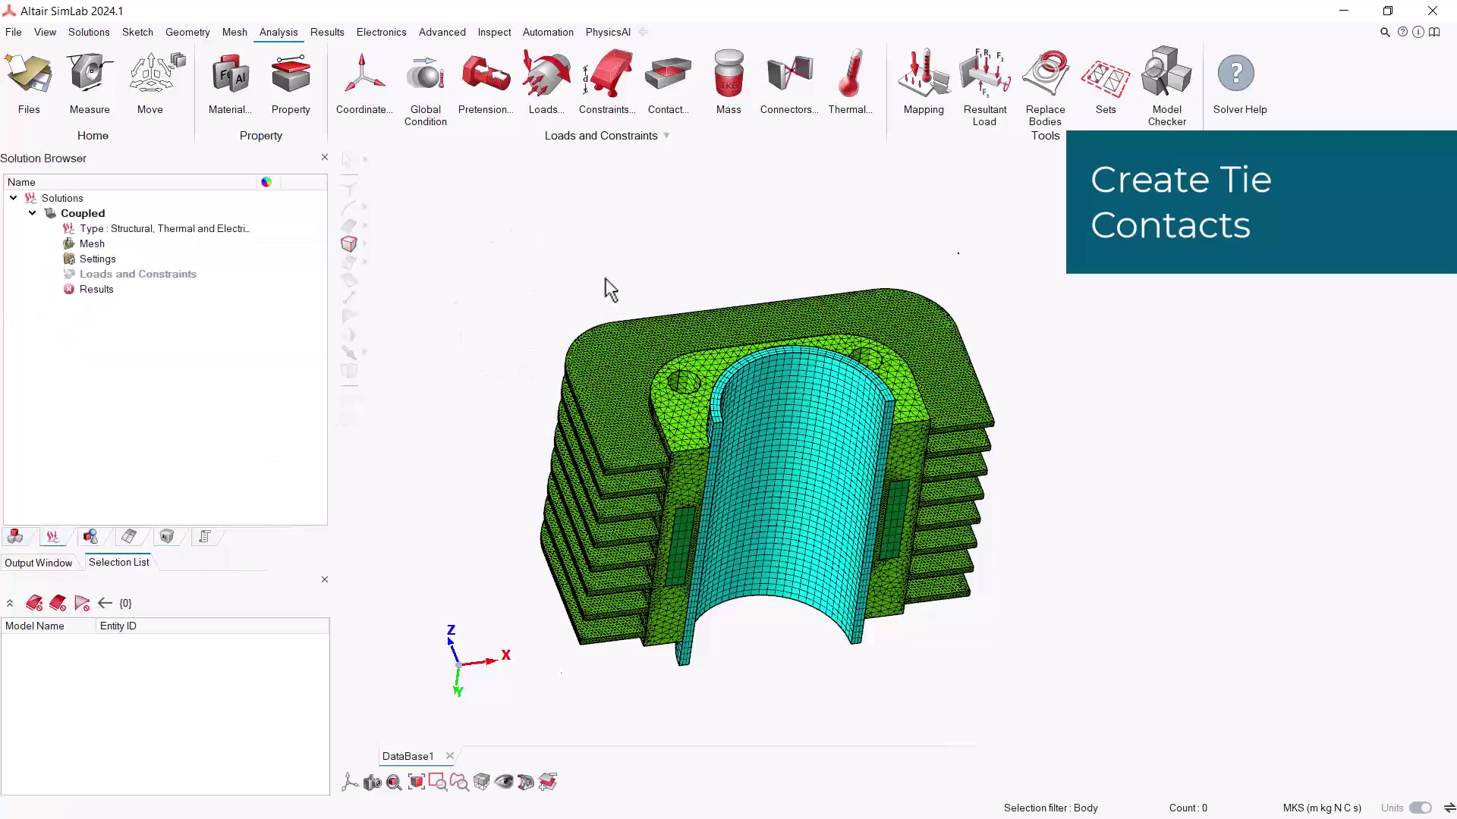
click(691, 67)
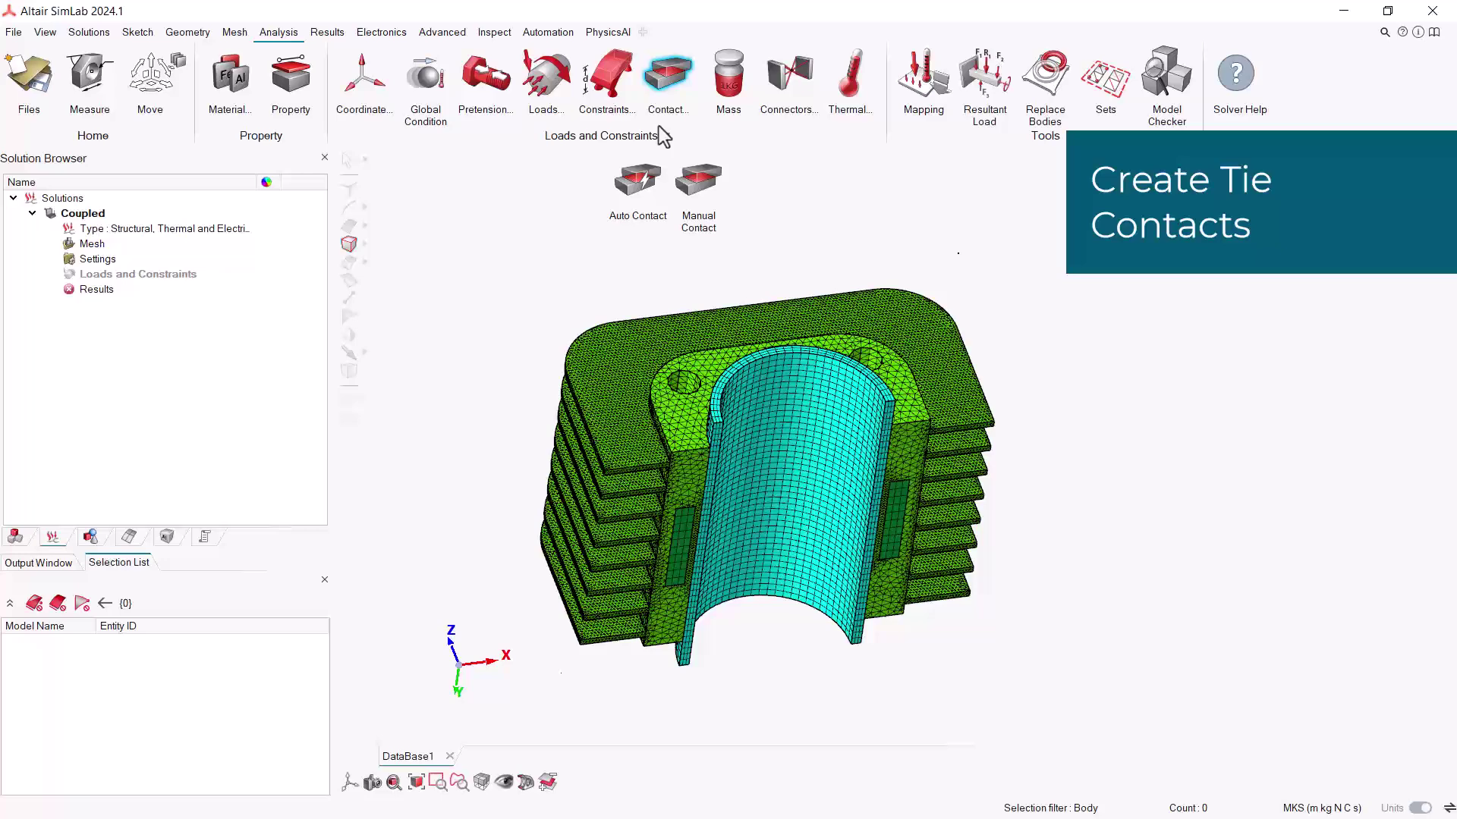
click(638, 180)
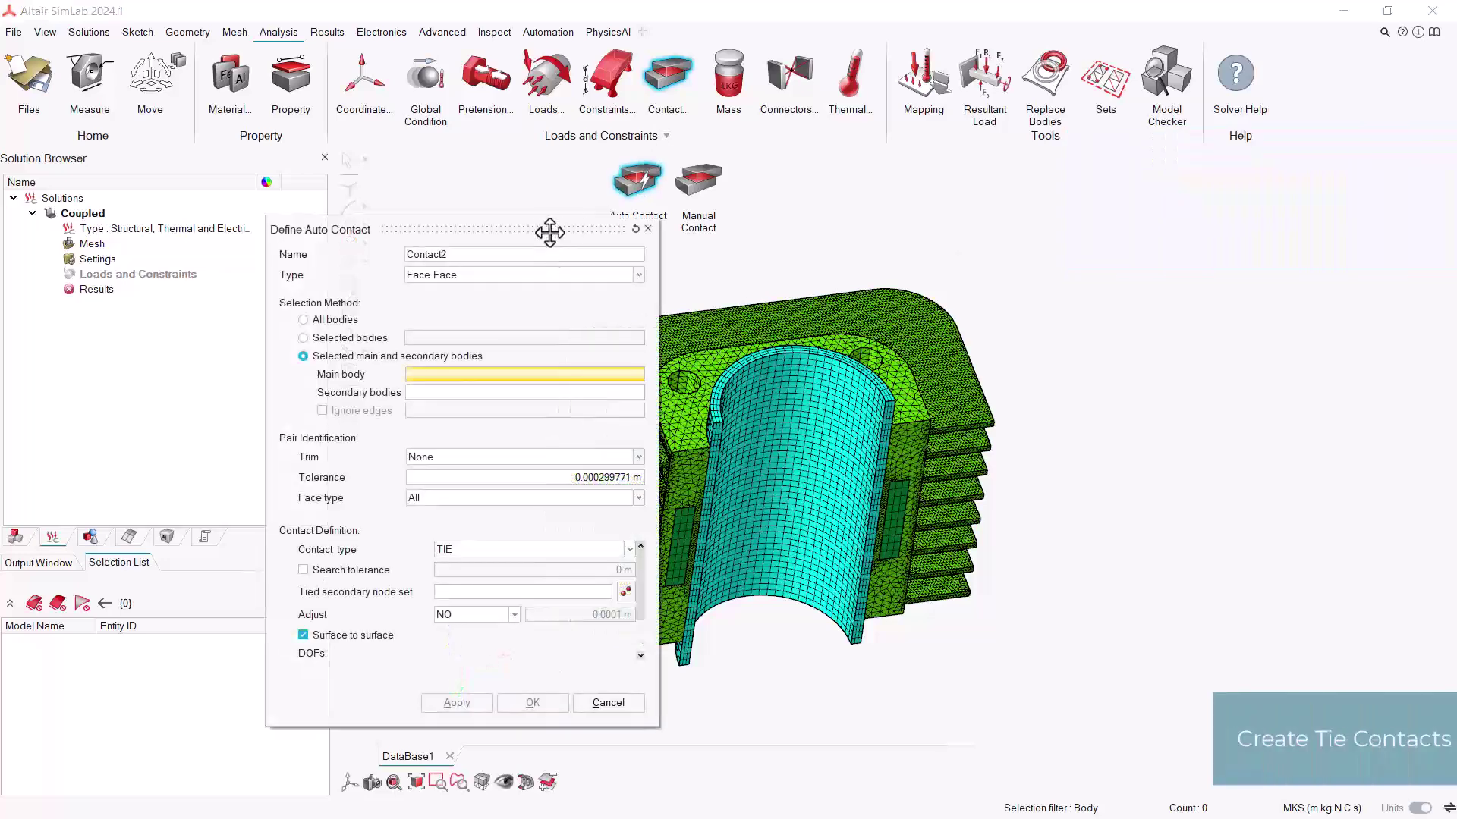
drag(549, 232, 434, 206)
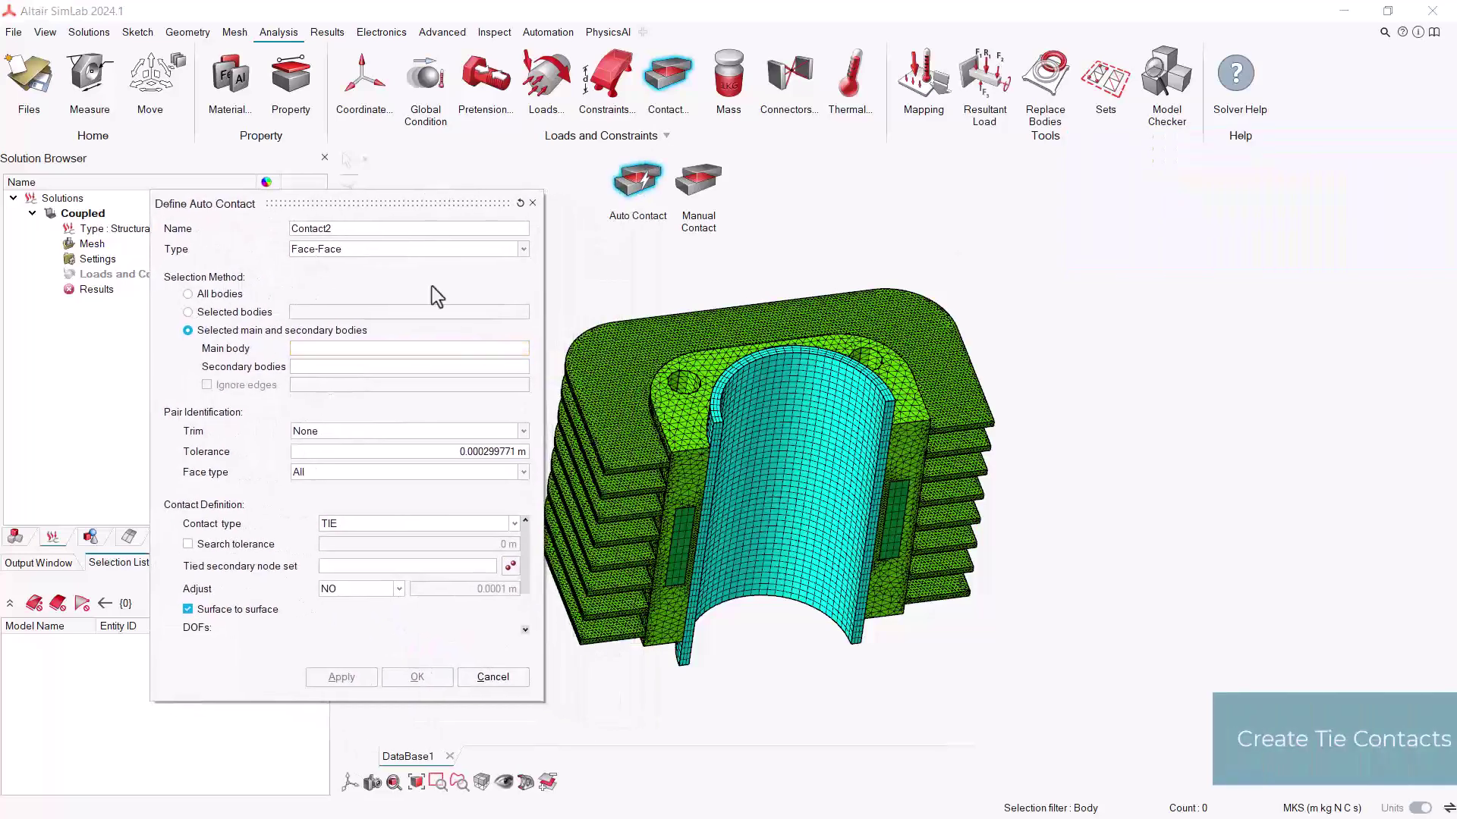
click(326, 349)
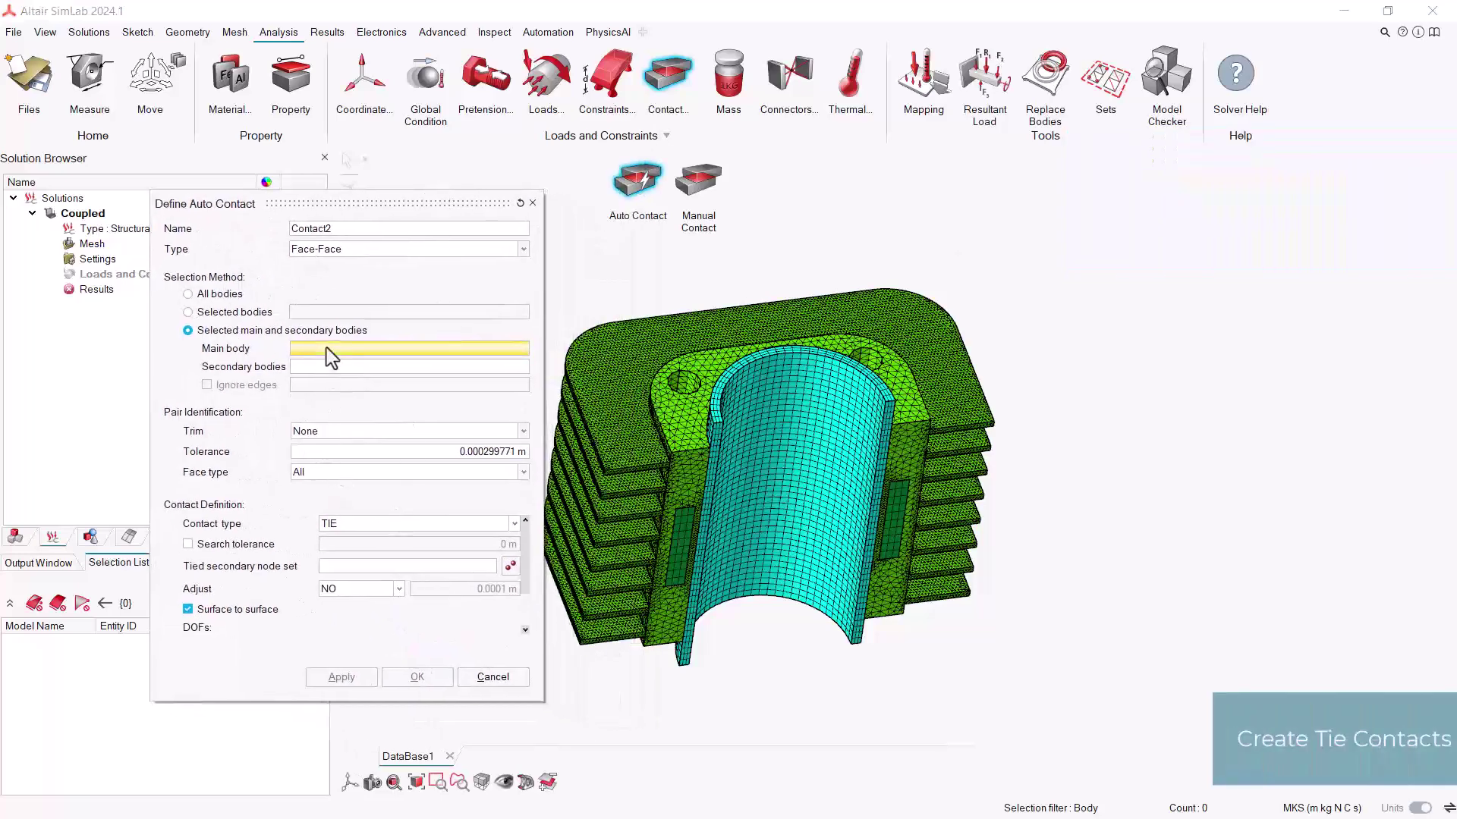
click(696, 544)
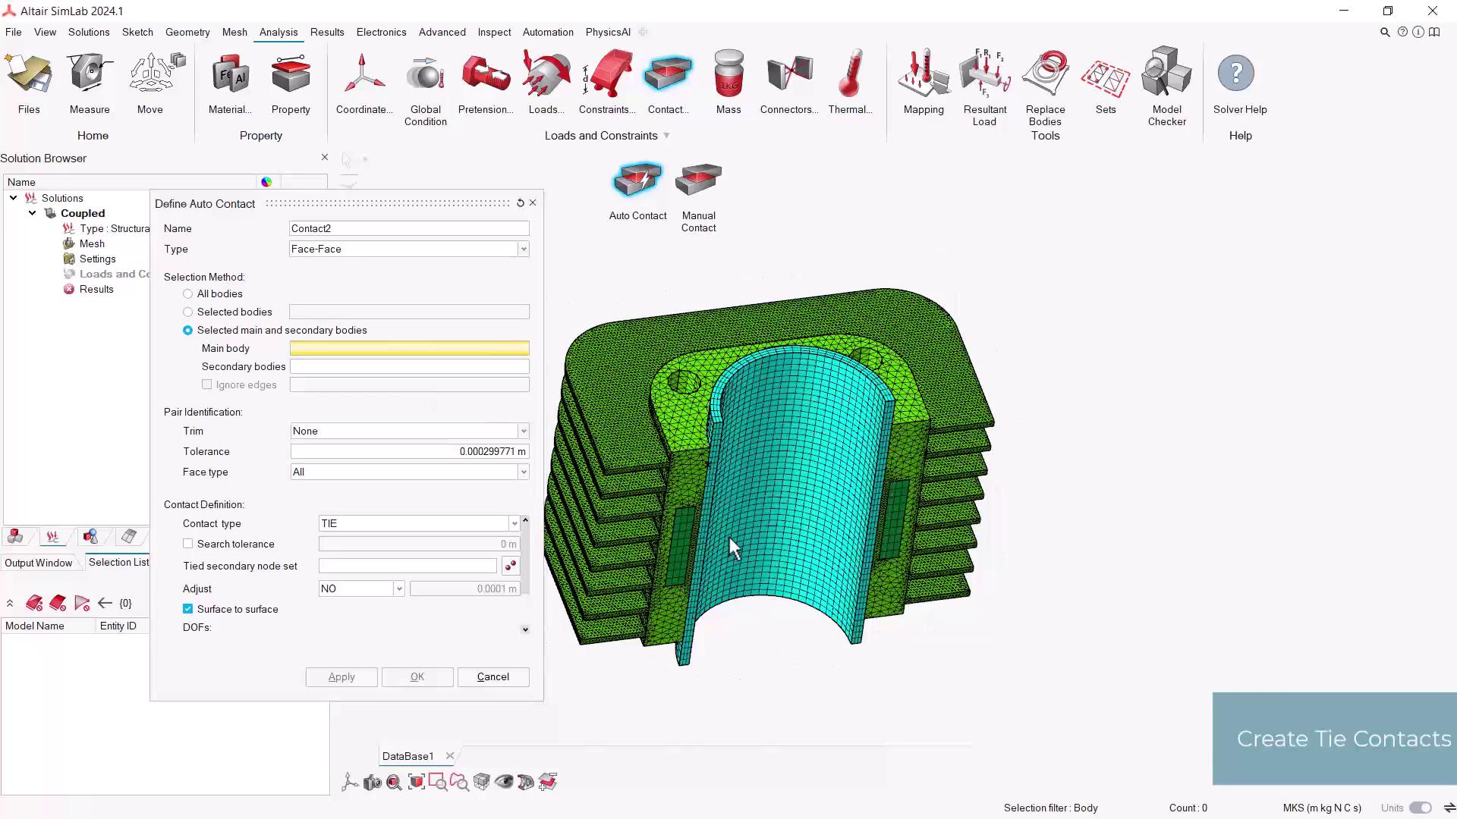
click(631, 358)
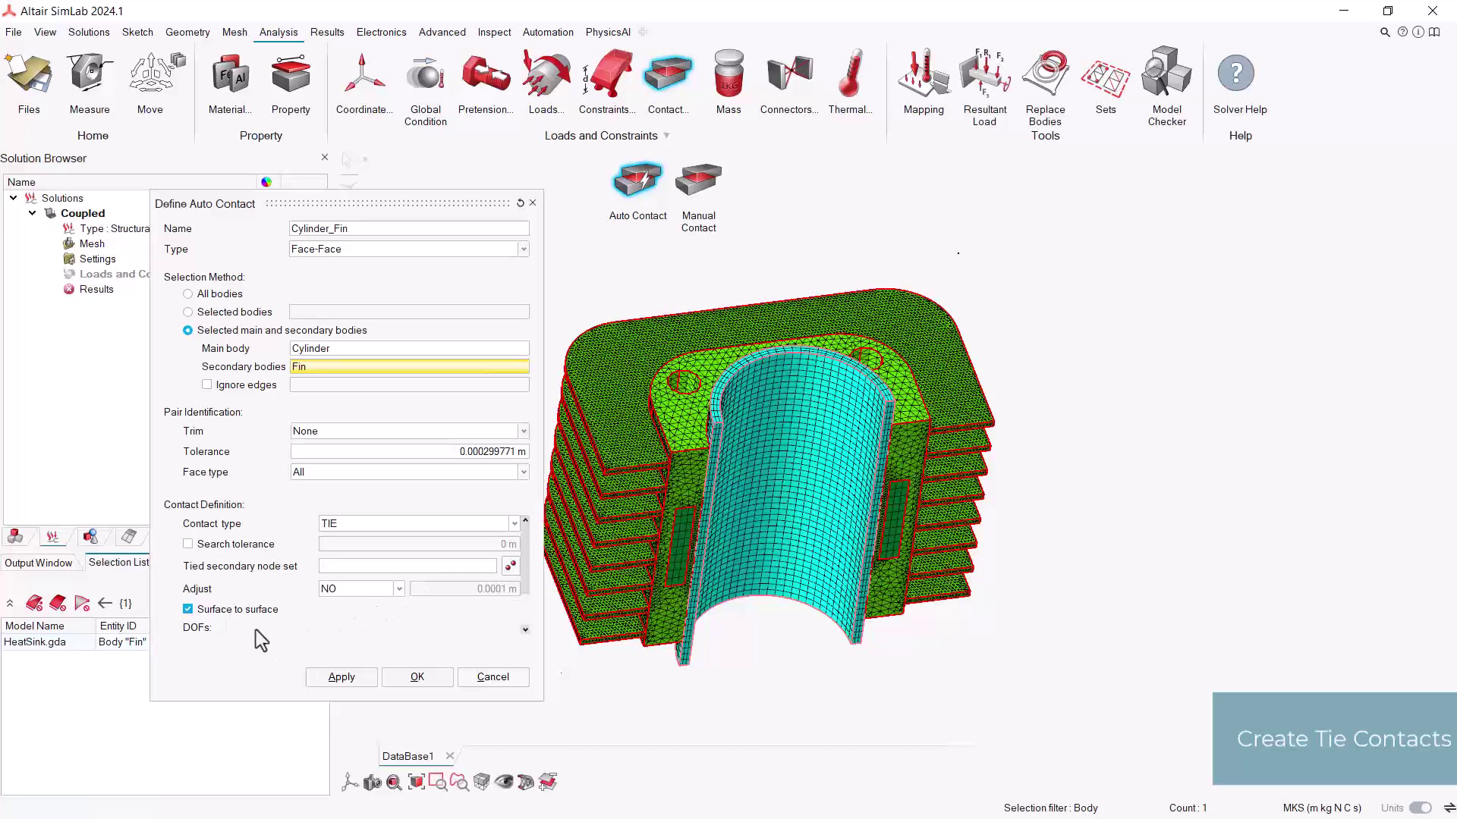
click(311, 678)
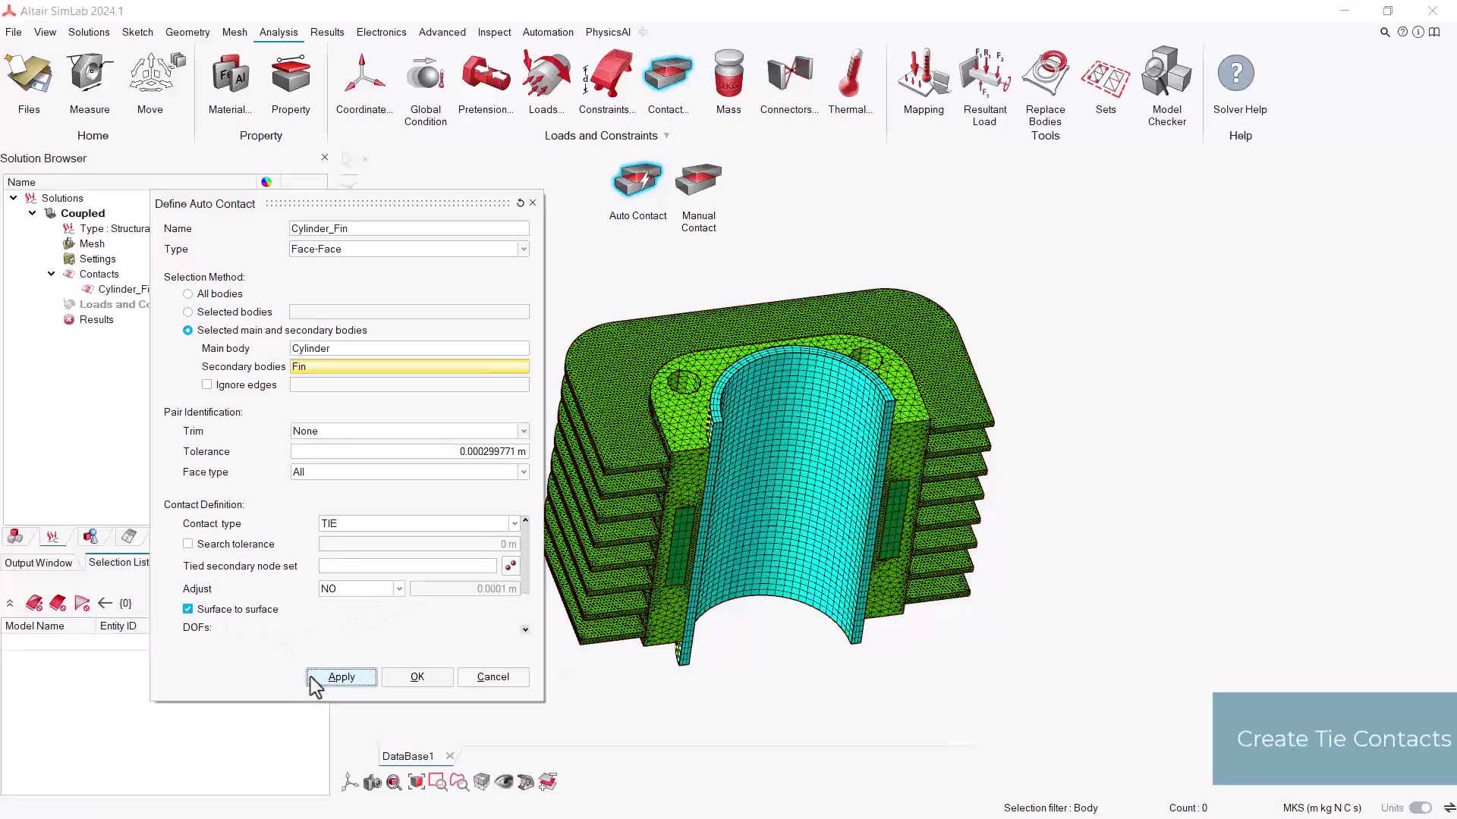
Create TIE auto contacts with Insulator as the main body and Fin as the secondary body
click(675, 540)
click(662, 411)
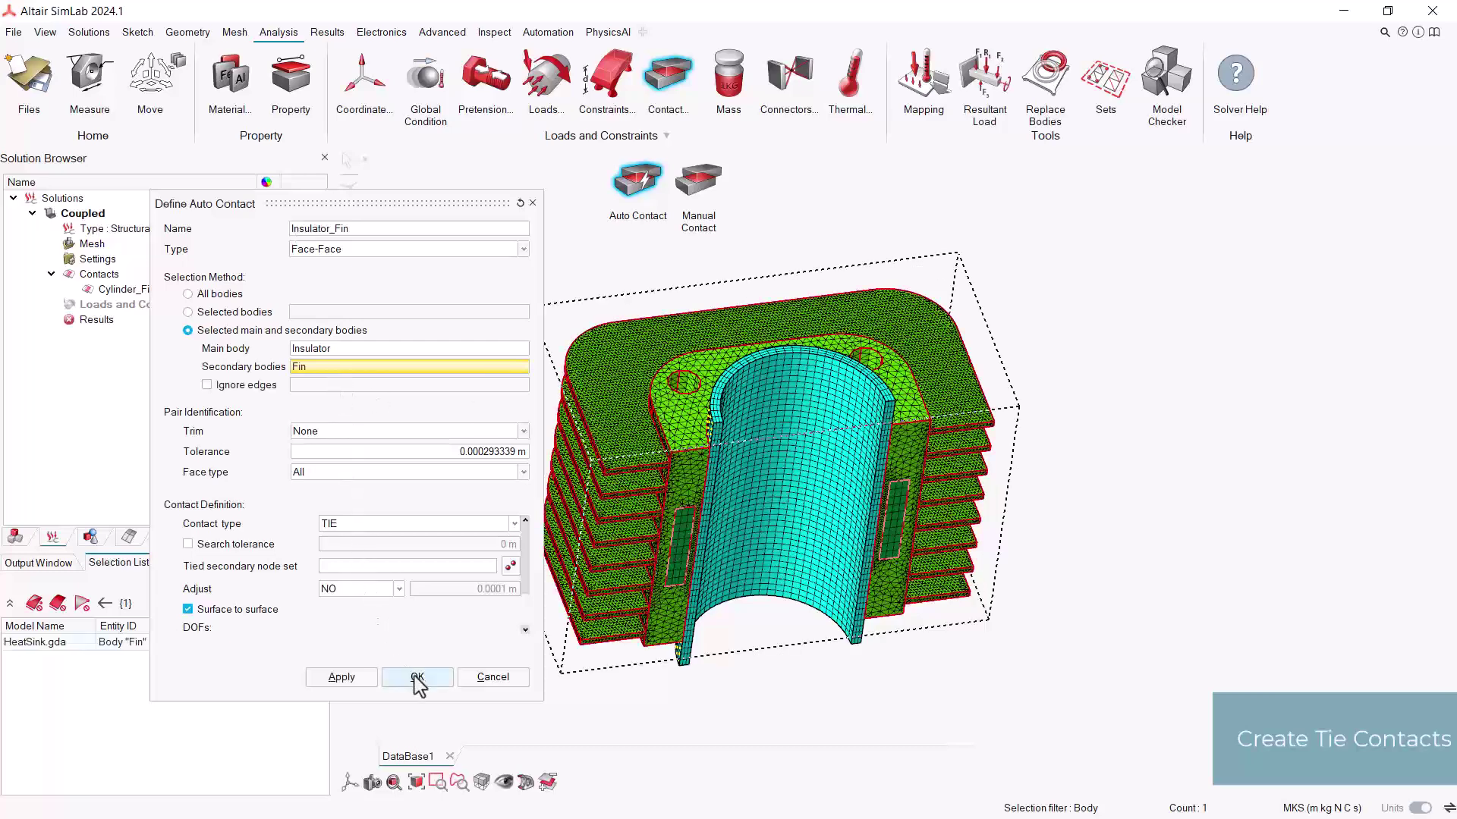
click(415, 677)
Review the contact surfaces of the cylinder-to-fin contact and both insulator-to-fin contacts one by one
middle_drag(602, 549, 873, 550)
scroll(715, 523, down, 1)
scroll(715, 524, up, 1)
scroll(845, 521, up, 2)
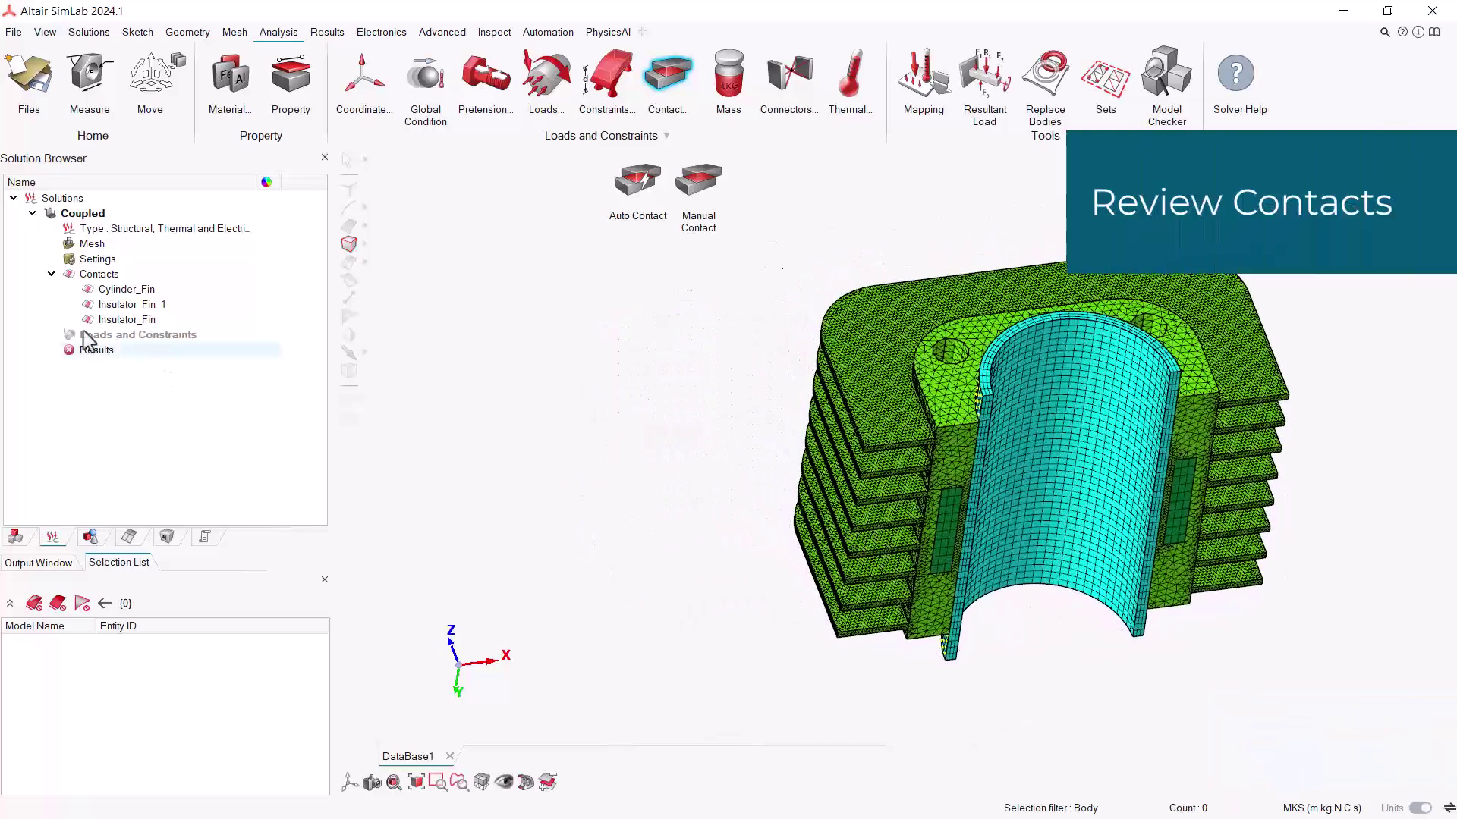
right_click(91, 274)
click(121, 284)
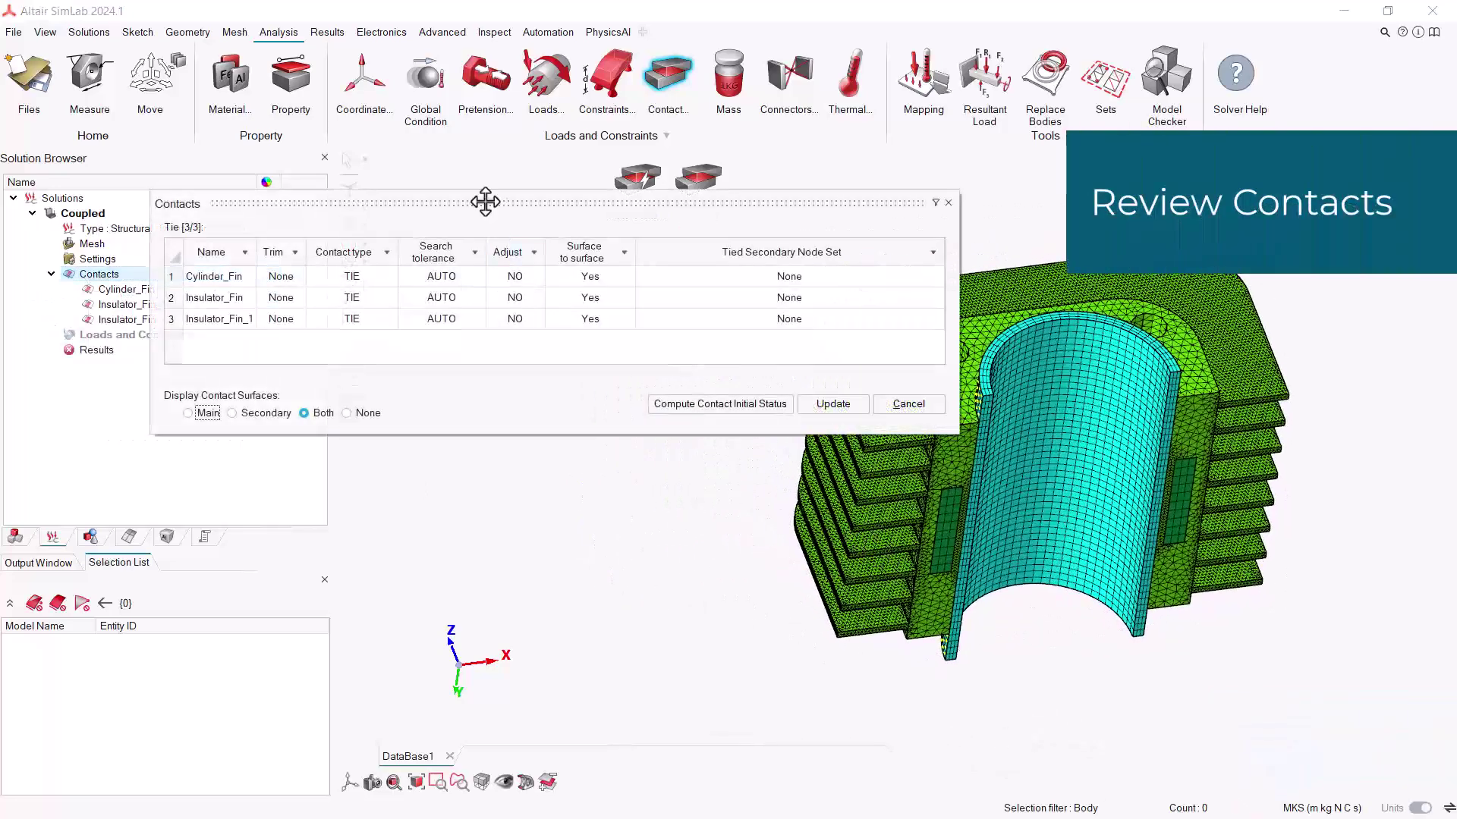
click(238, 270)
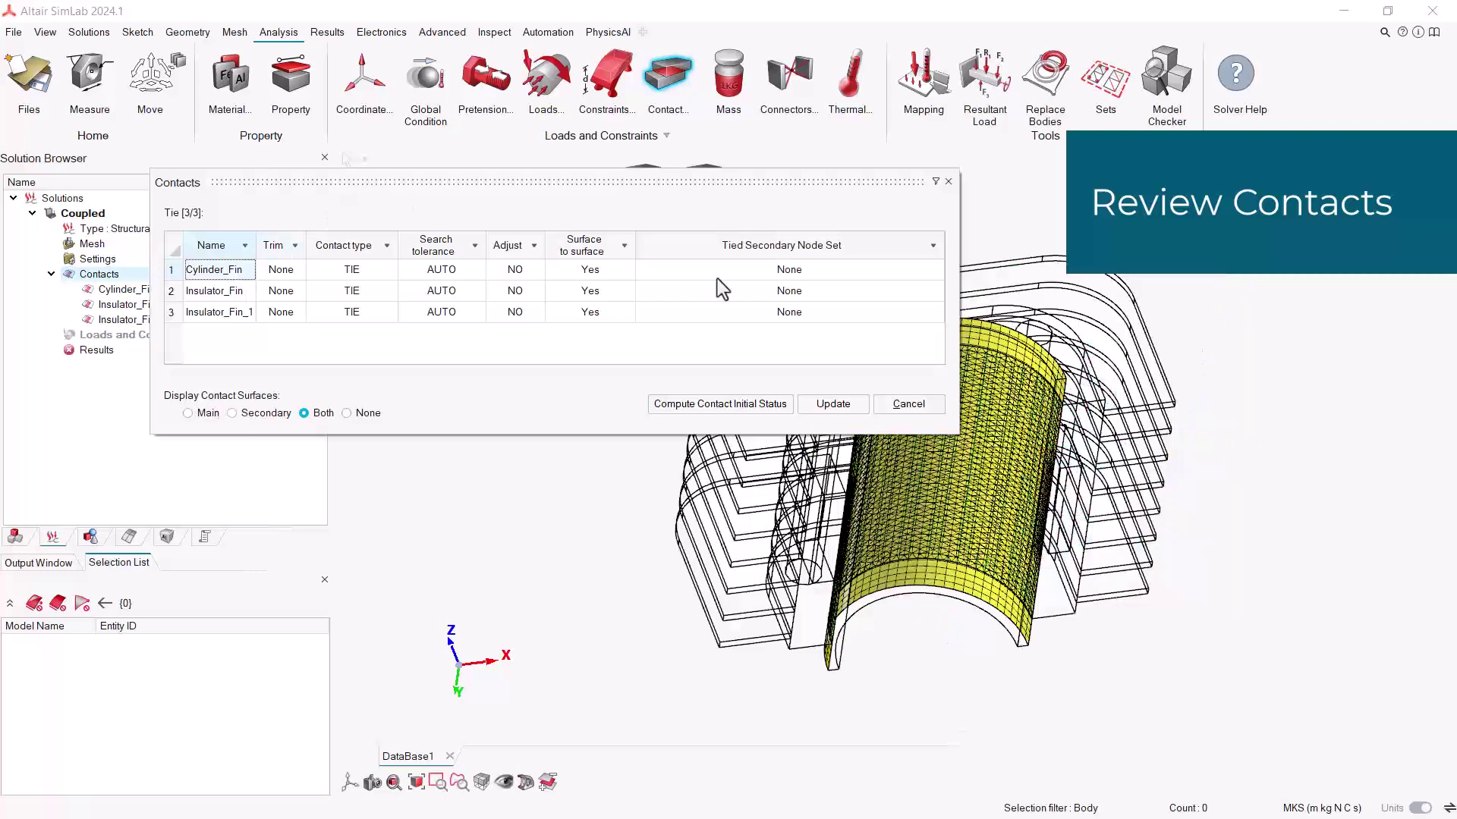
middle_drag(937, 528, 921, 598)
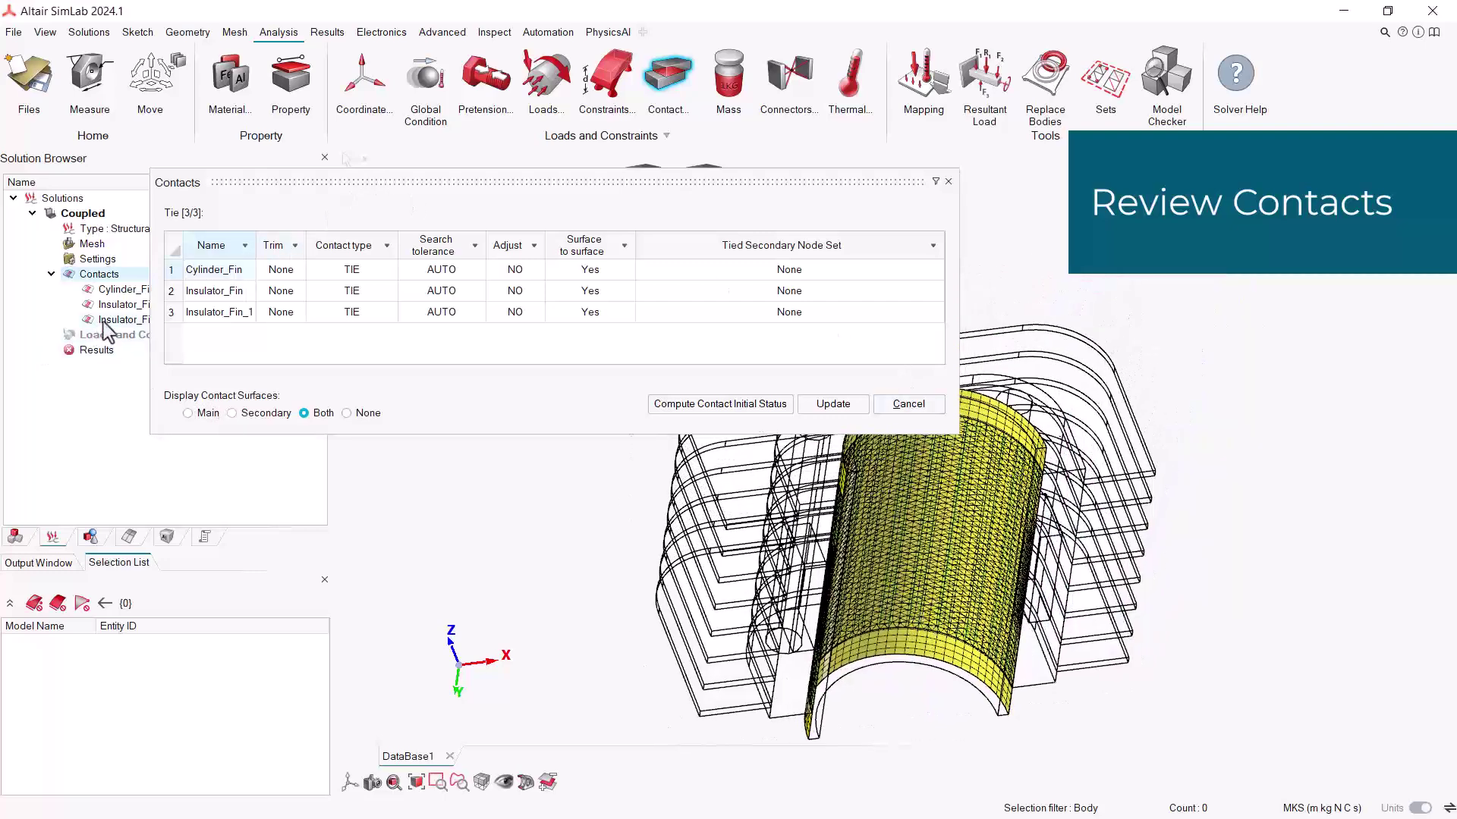
click(205, 295)
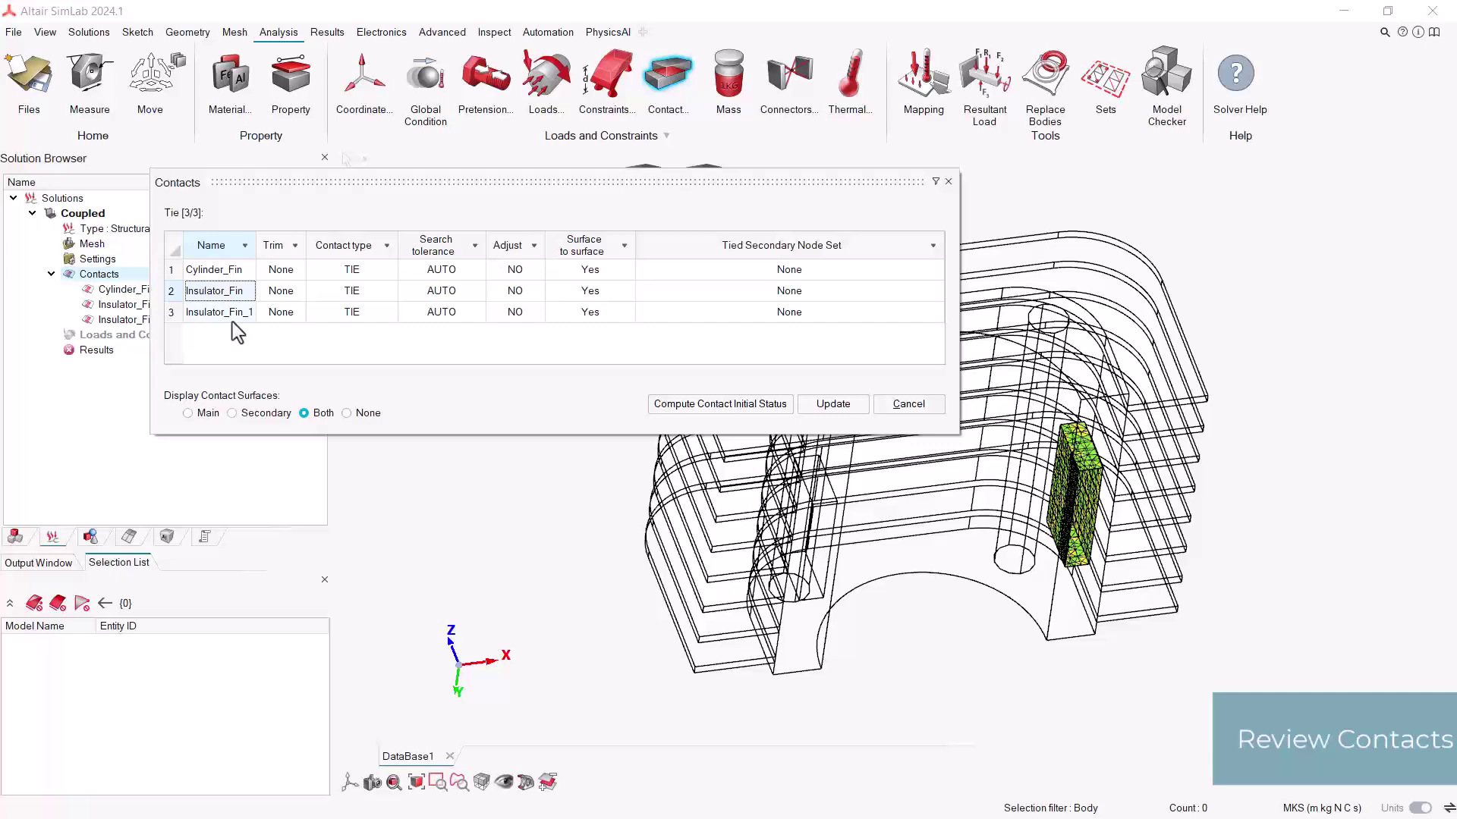
click(233, 320)
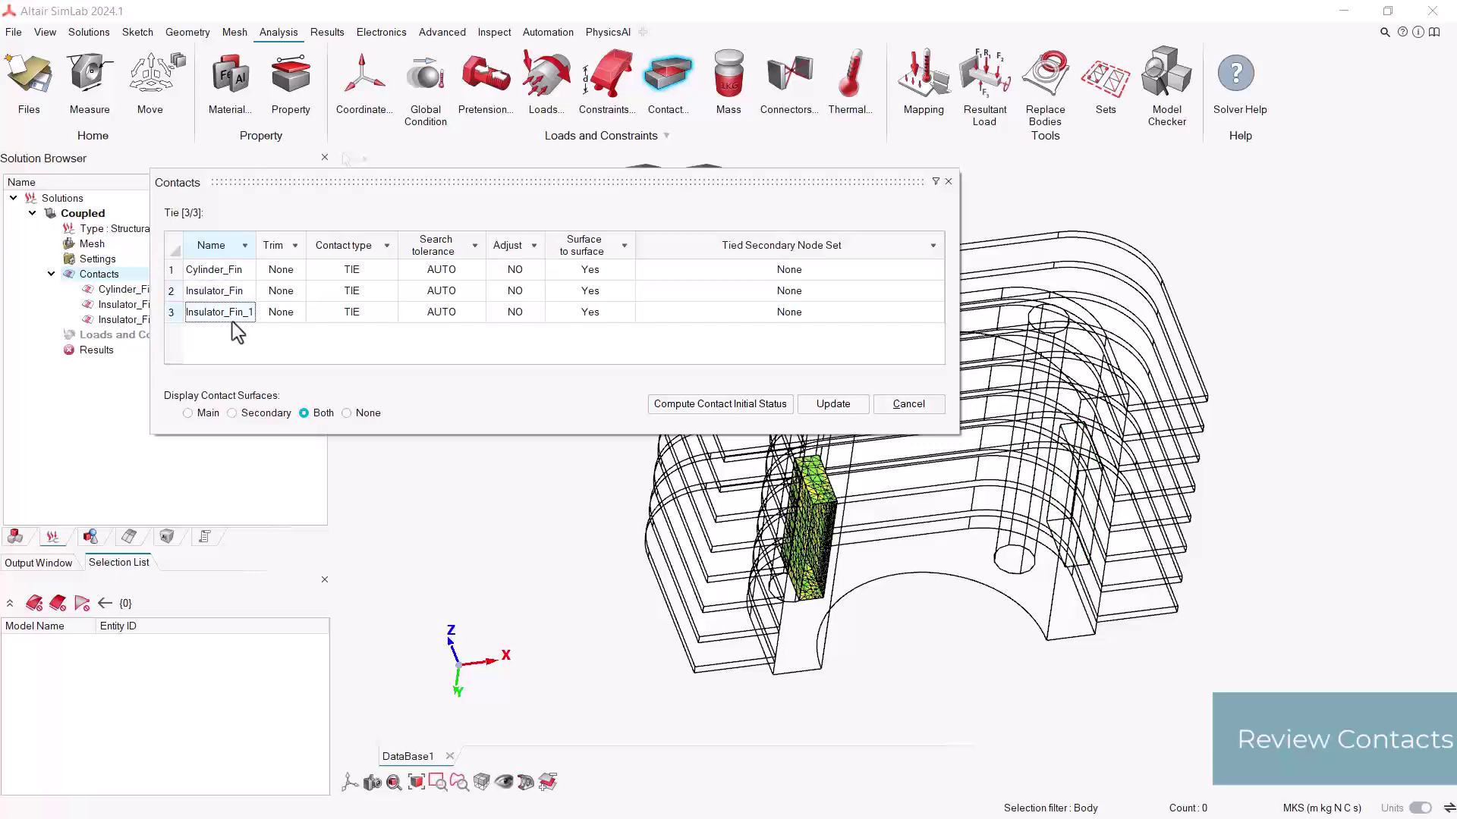
click(919, 406)
middle_drag(835, 434, 725, 387)
click(649, 83)
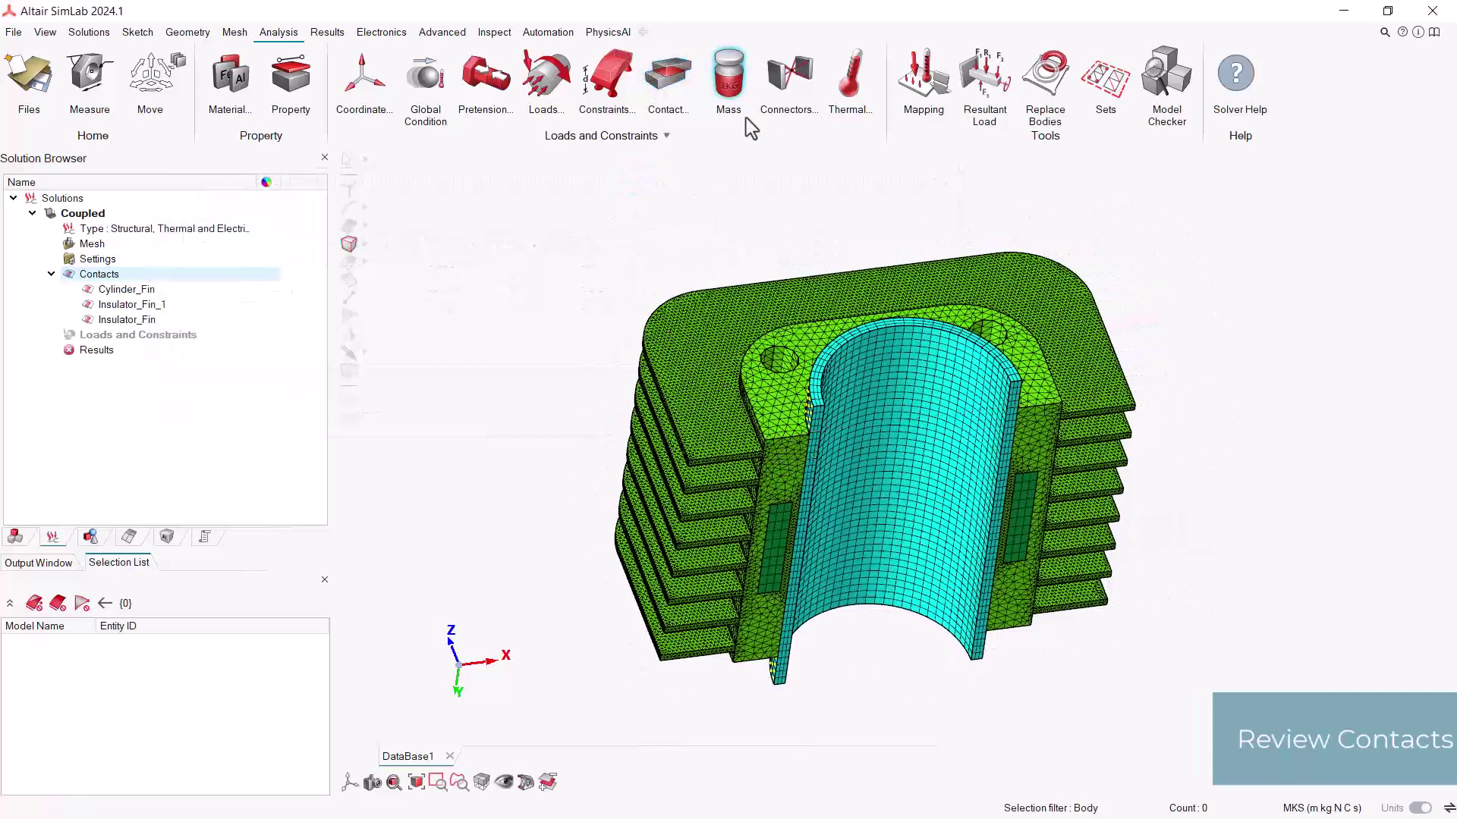
right_drag(696, 226, 665, 226)
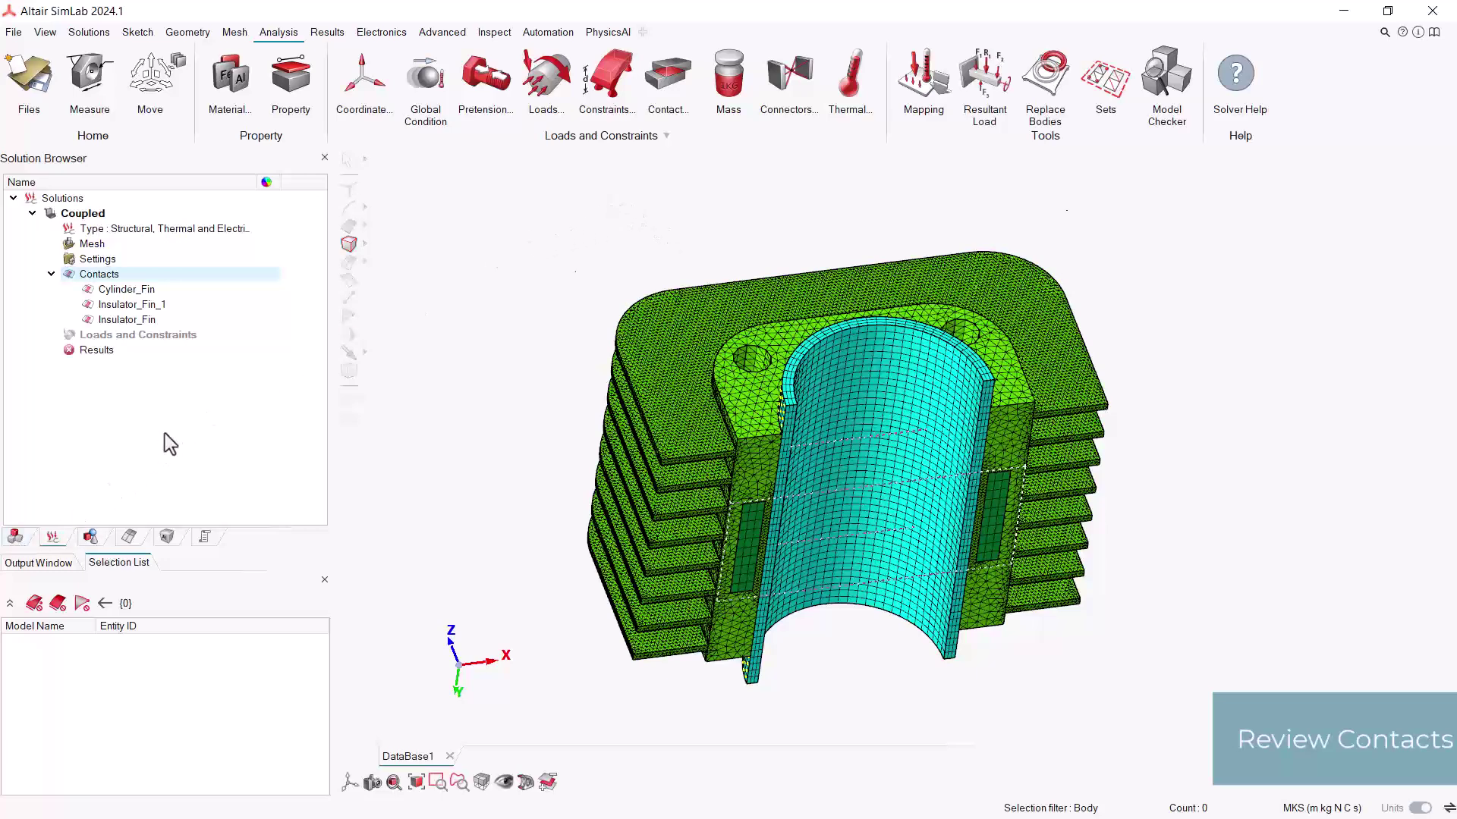
right_drag(531, 406, 520, 408)
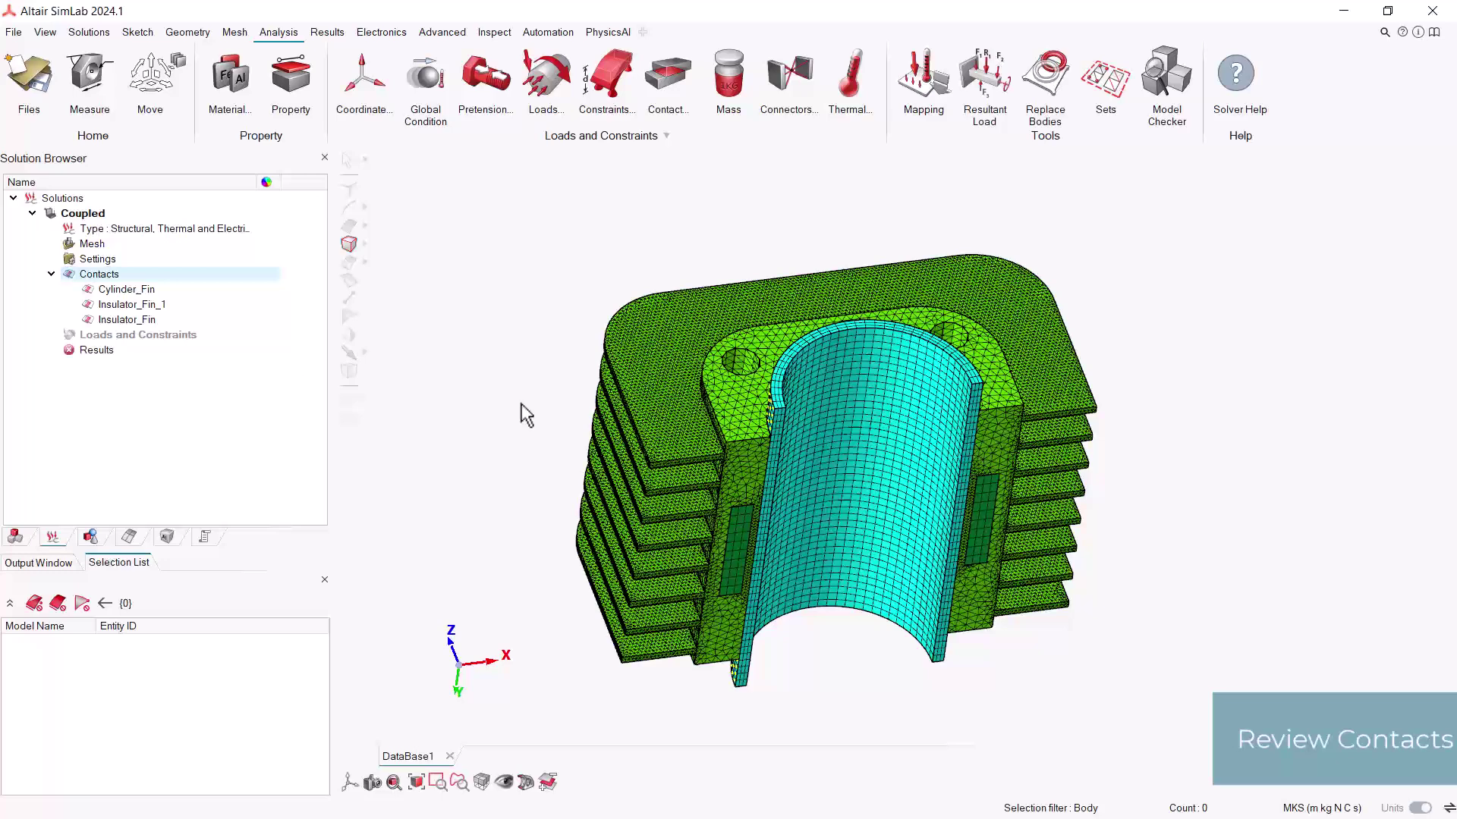
scroll(521, 404, down, 1)
middle_drag(534, 409, 439, 381)
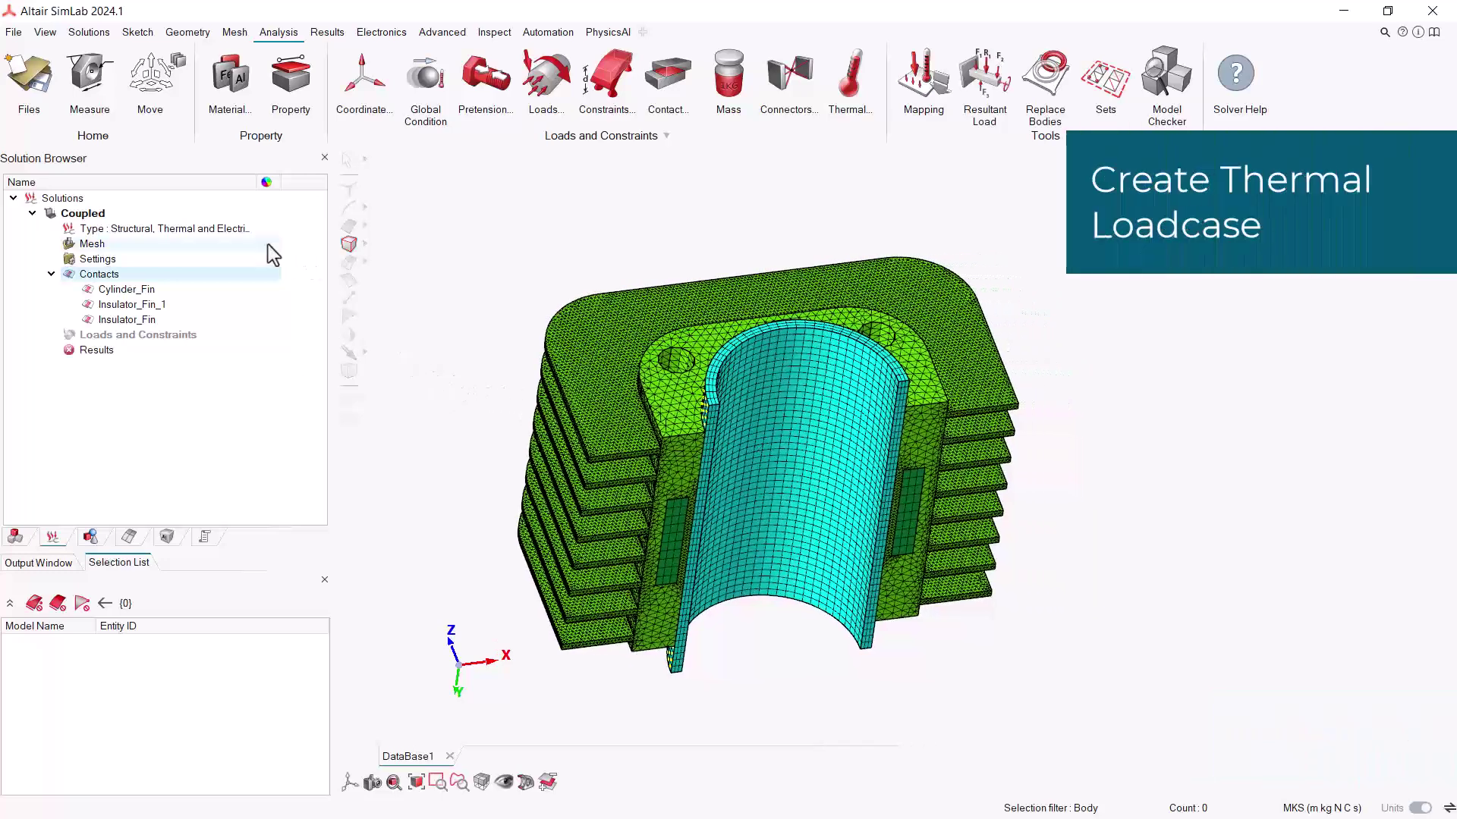
Define the Coupled solution using load cases and rename its first load case as Thermal
click(87, 214)
right_click(87, 214)
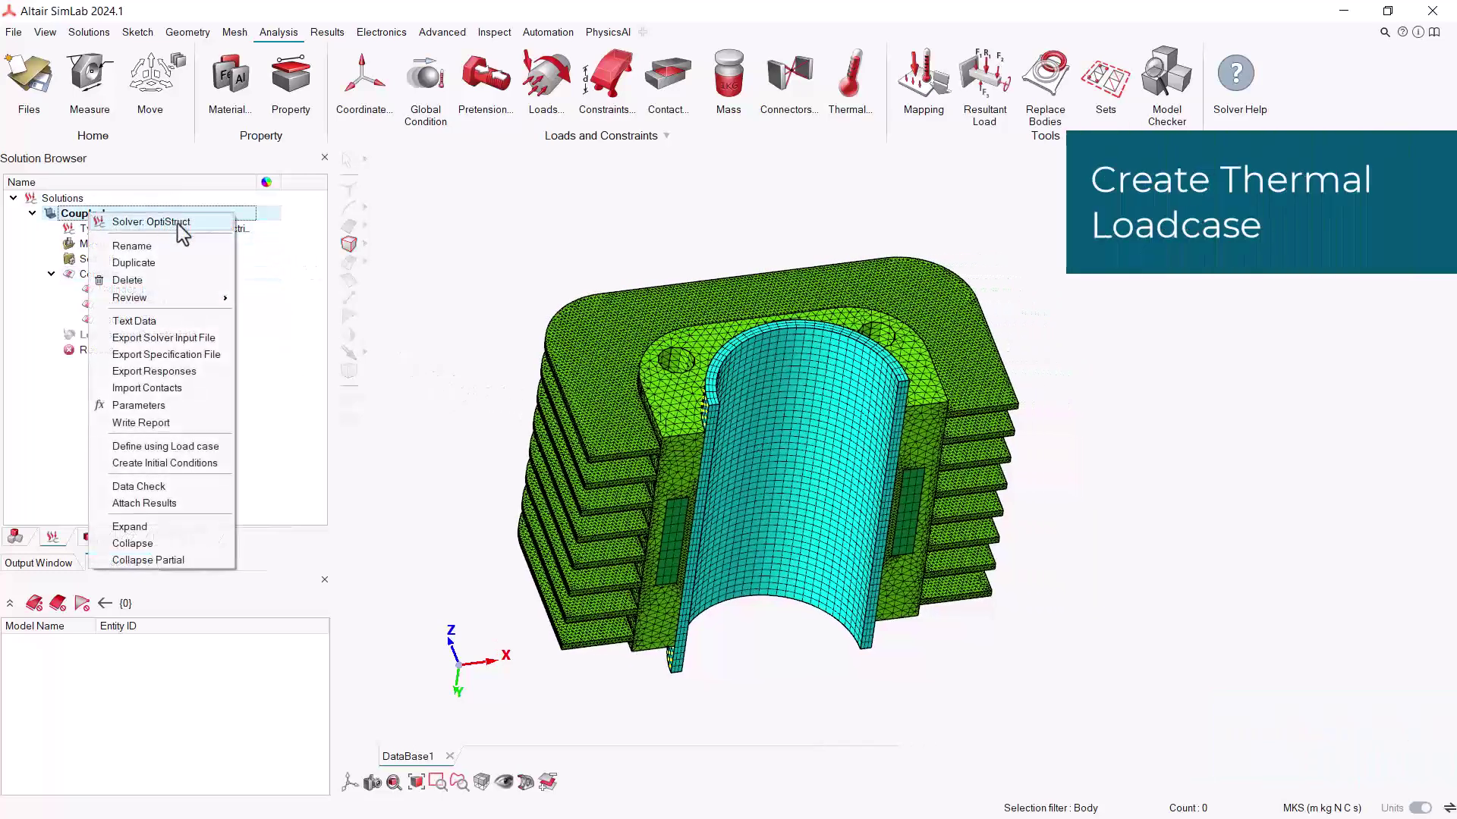
click(210, 447)
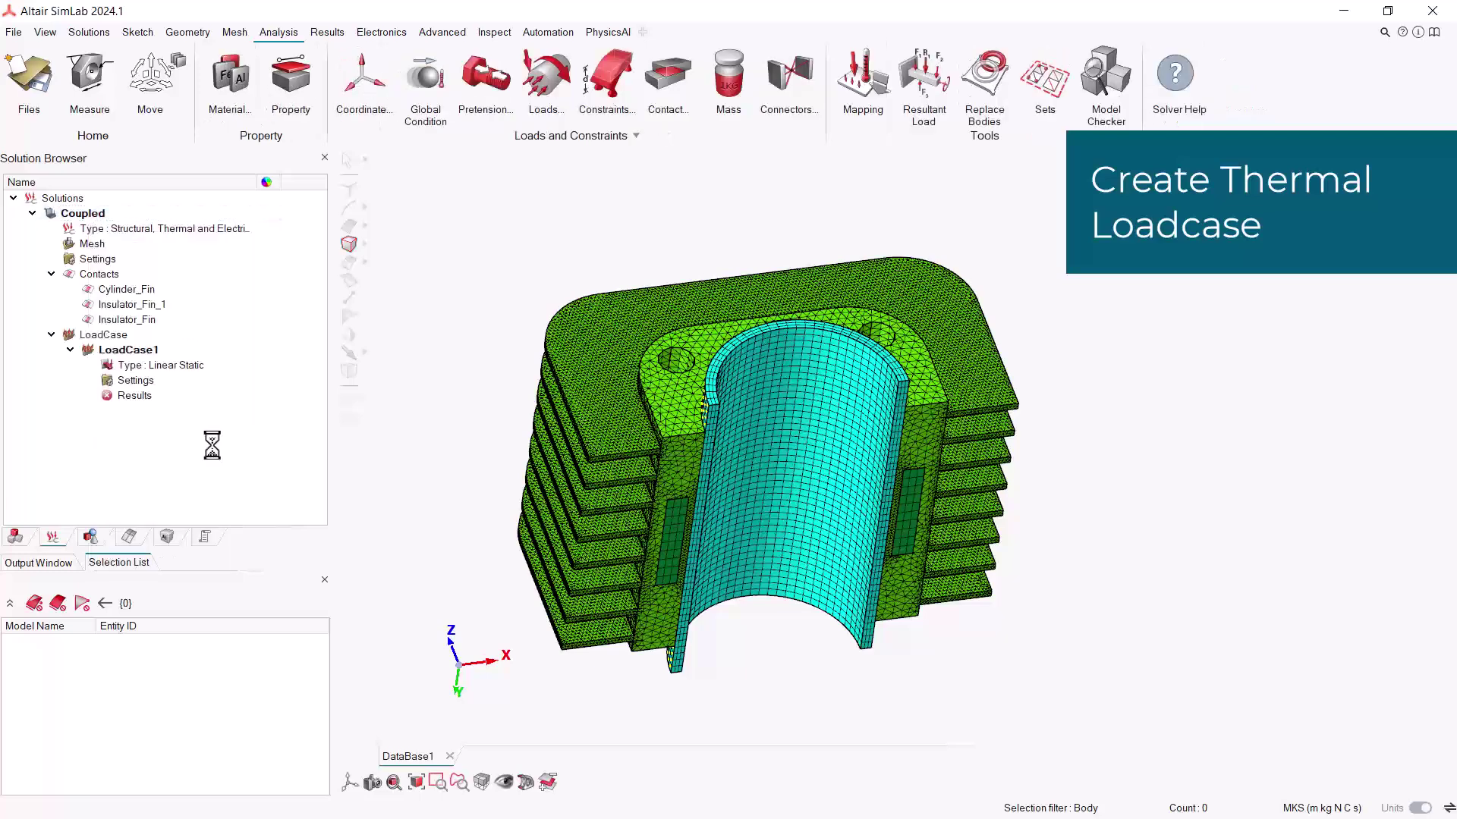
click(167, 350)
right_click(167, 352)
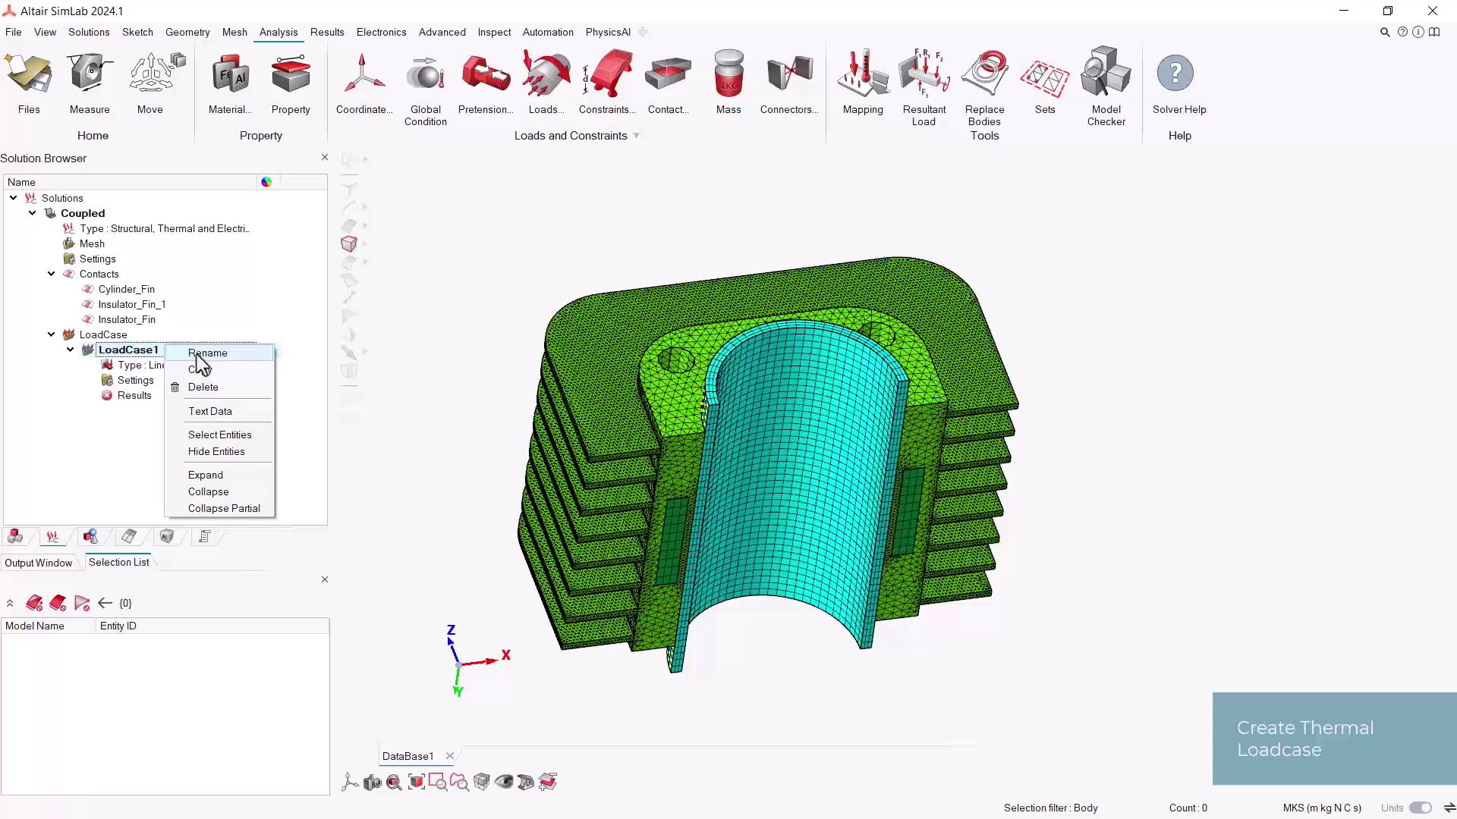
click(197, 355)
text(Therm)
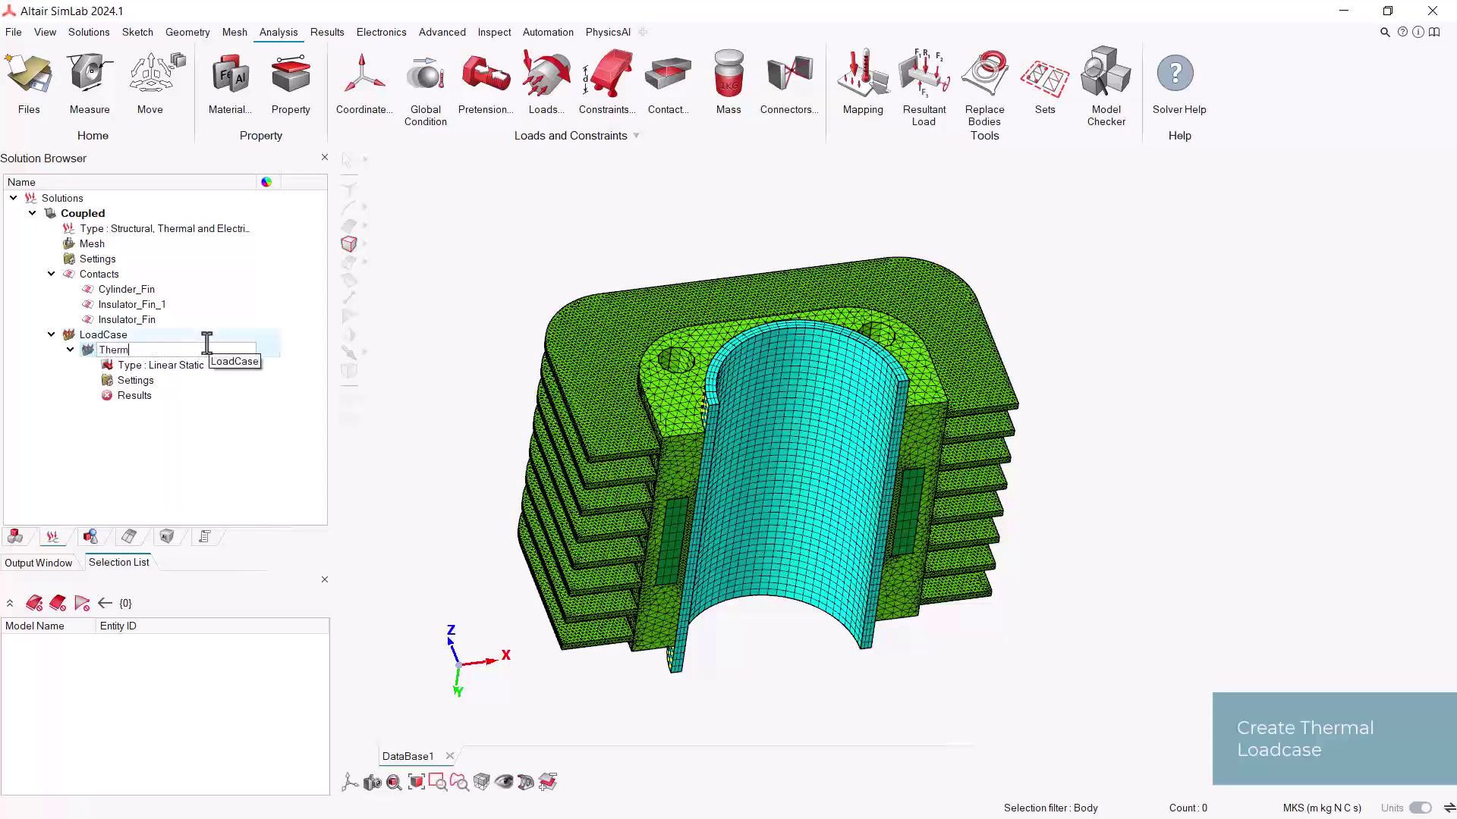
text(al)
key(Return)
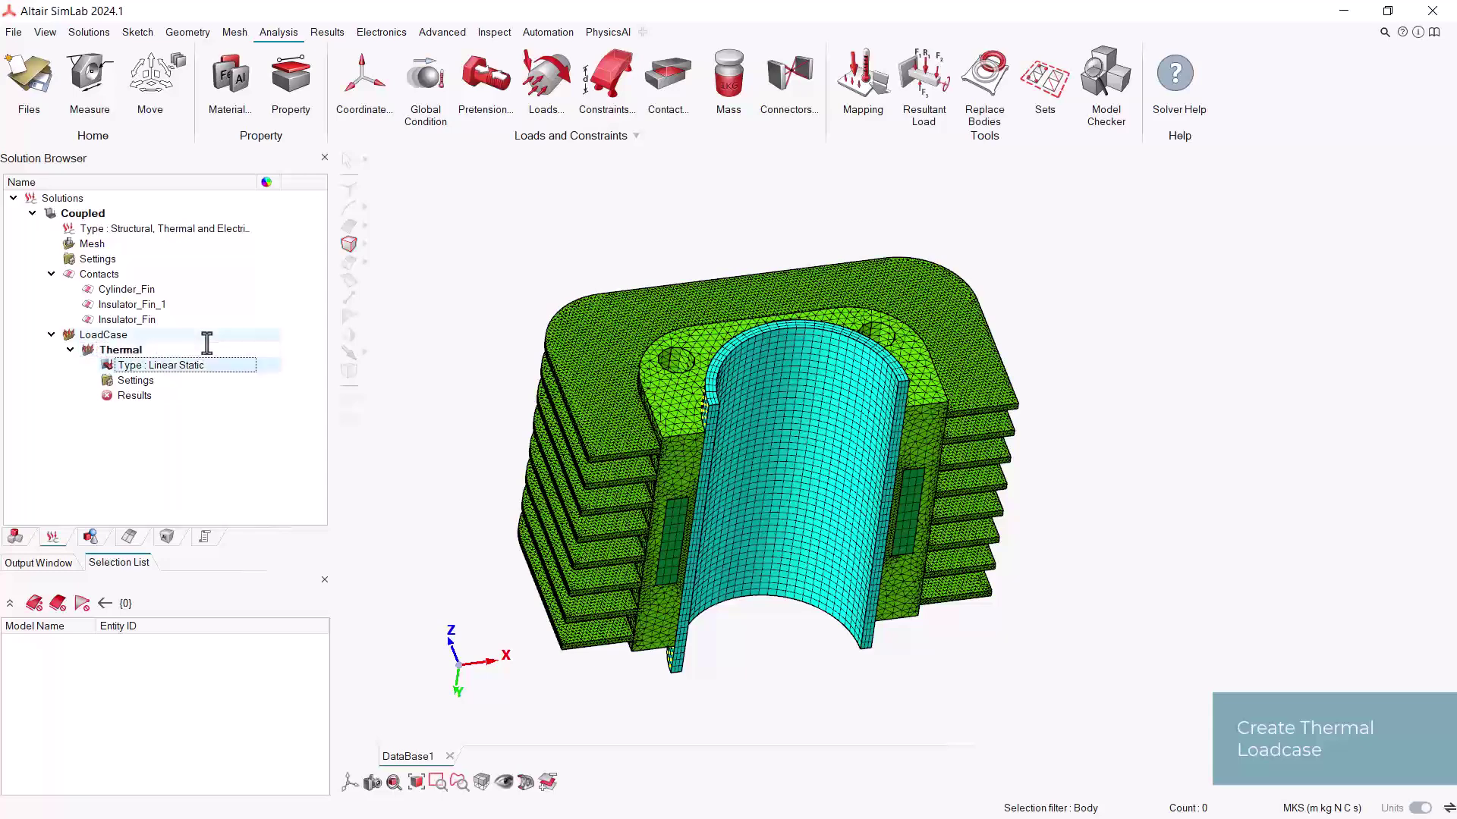
Change the Thermal load case's analysis type to Steady State Heat Transfer
right_click(177, 369)
mouse_move(213, 376)
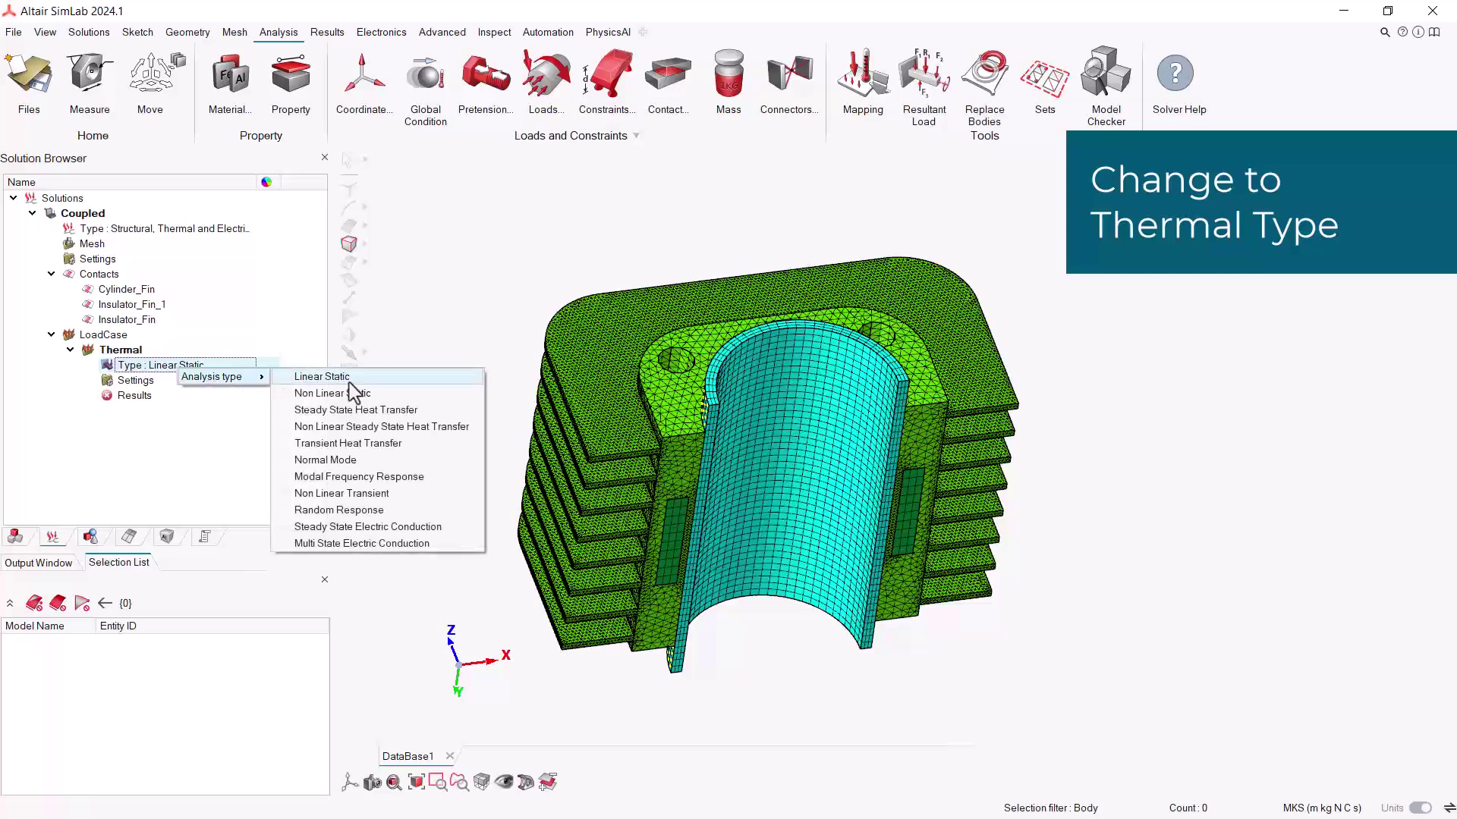
click(362, 413)
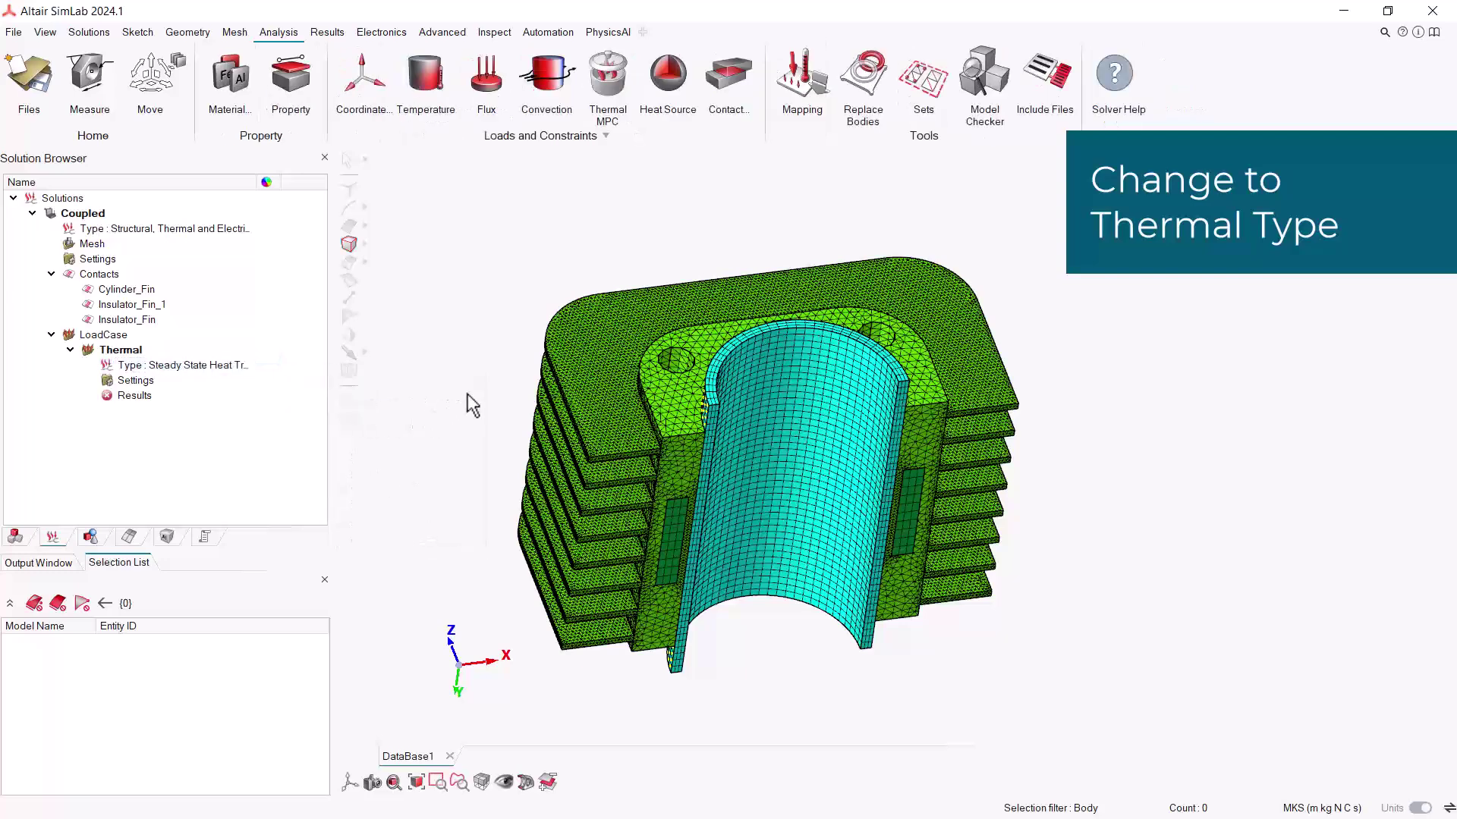
Create a 150 C temperature load named Temperature on the cylinder's inner face
mouse_move(834, 372)
middle_down()
mouse_move(853, 368)
mouse_move(839, 378)
middle_up()
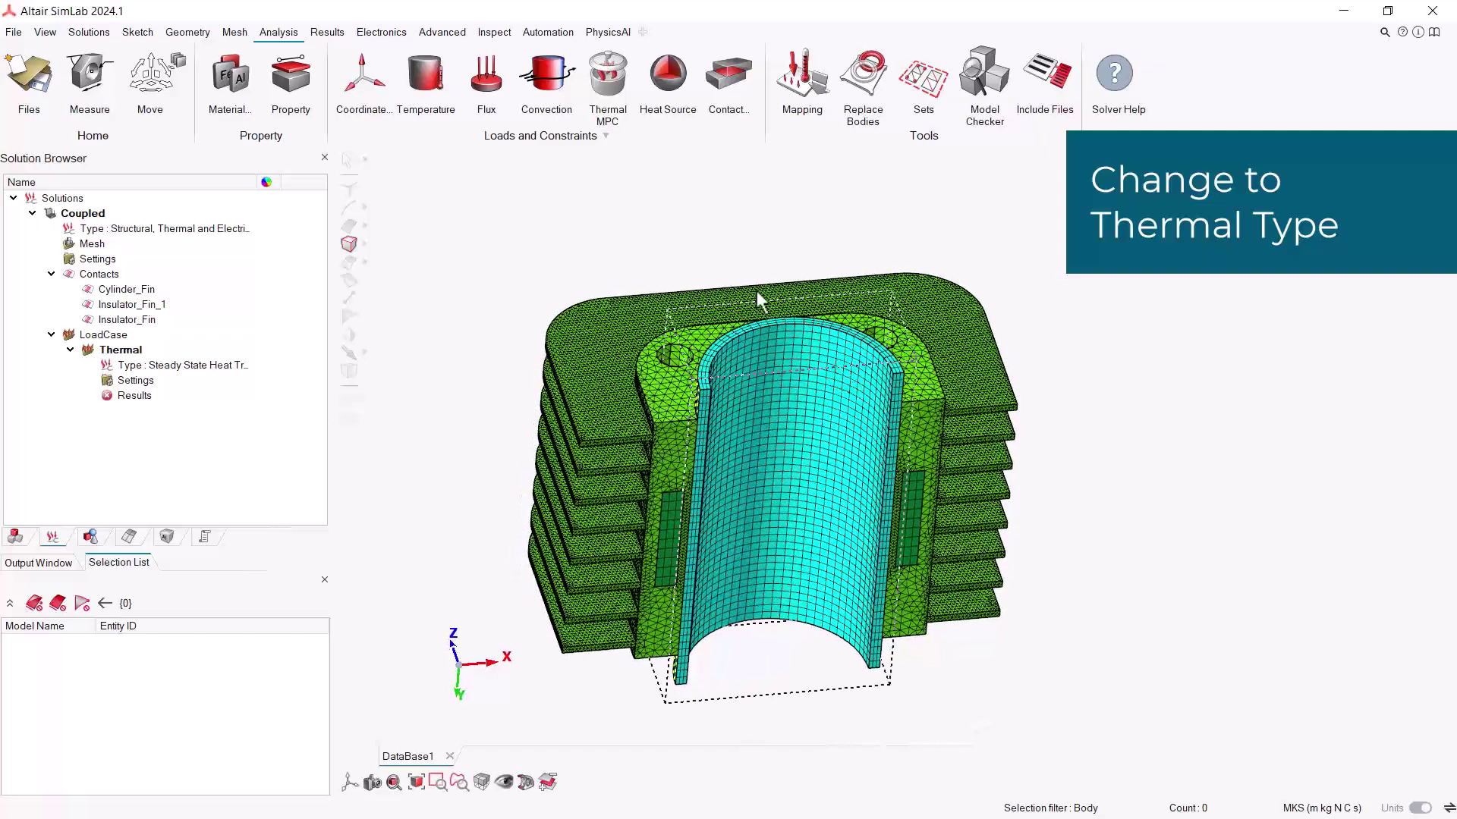
click(427, 82)
click(354, 209)
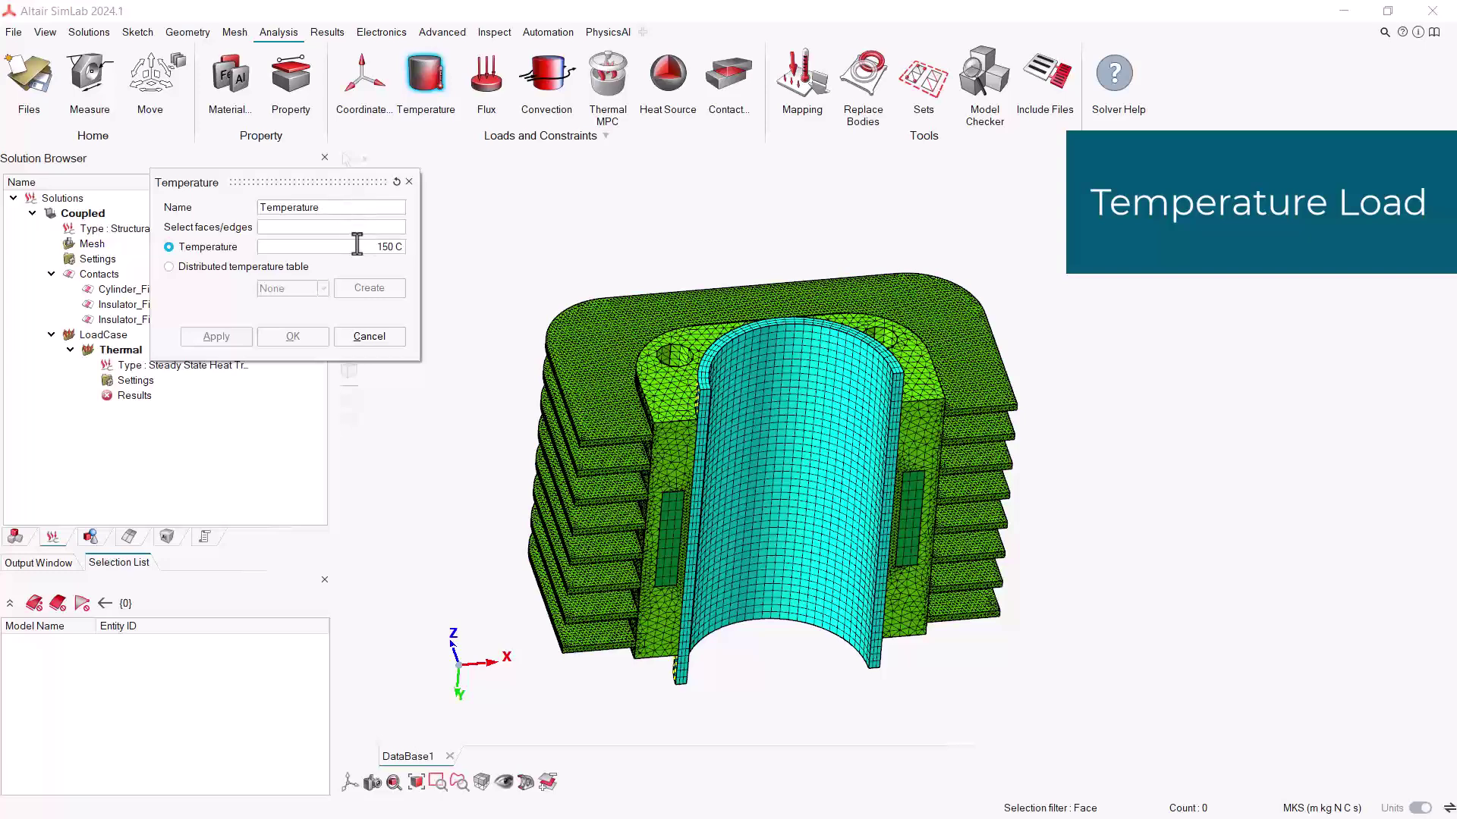
click(849, 455)
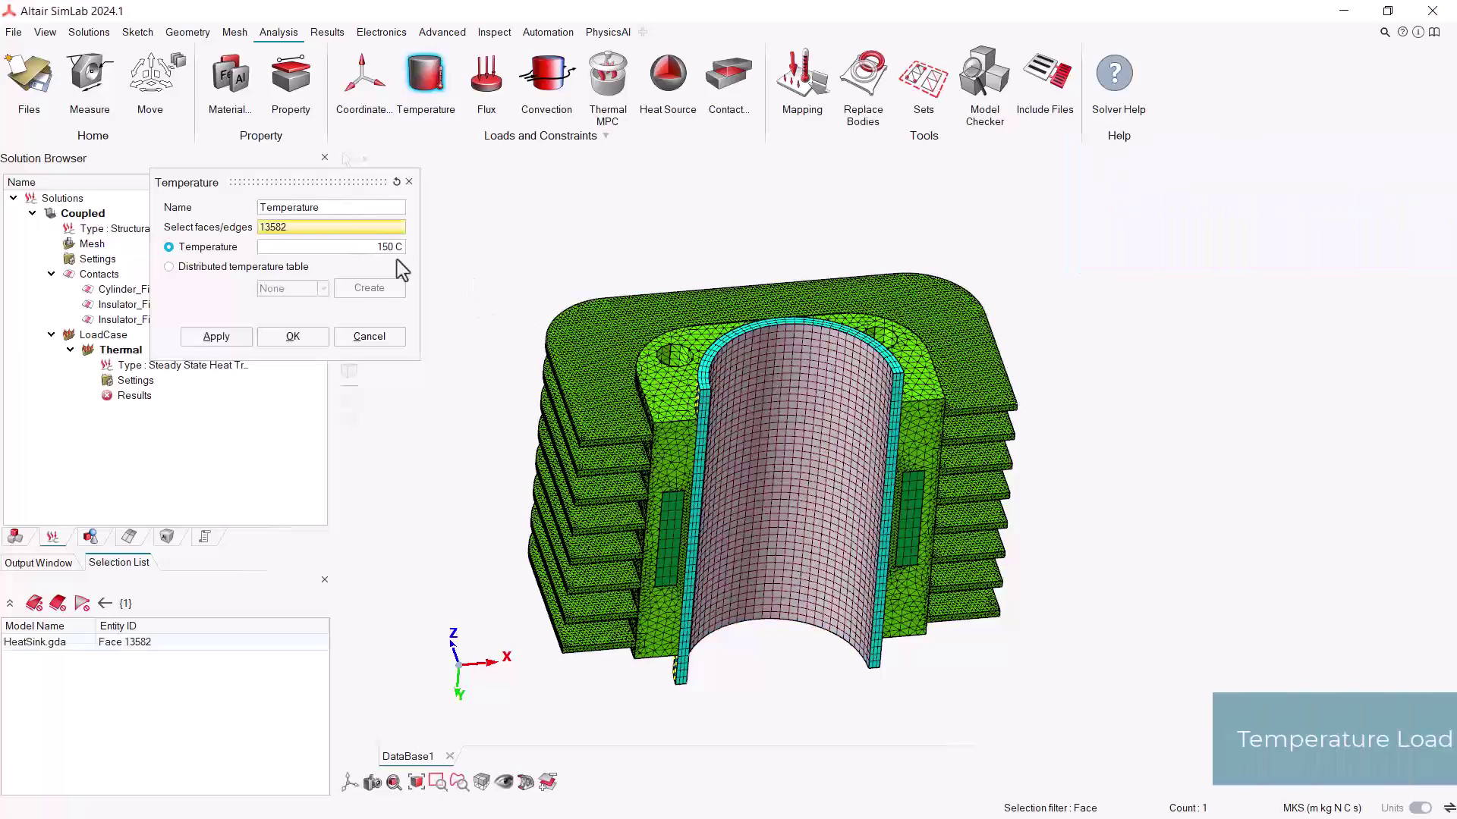
click(365, 249)
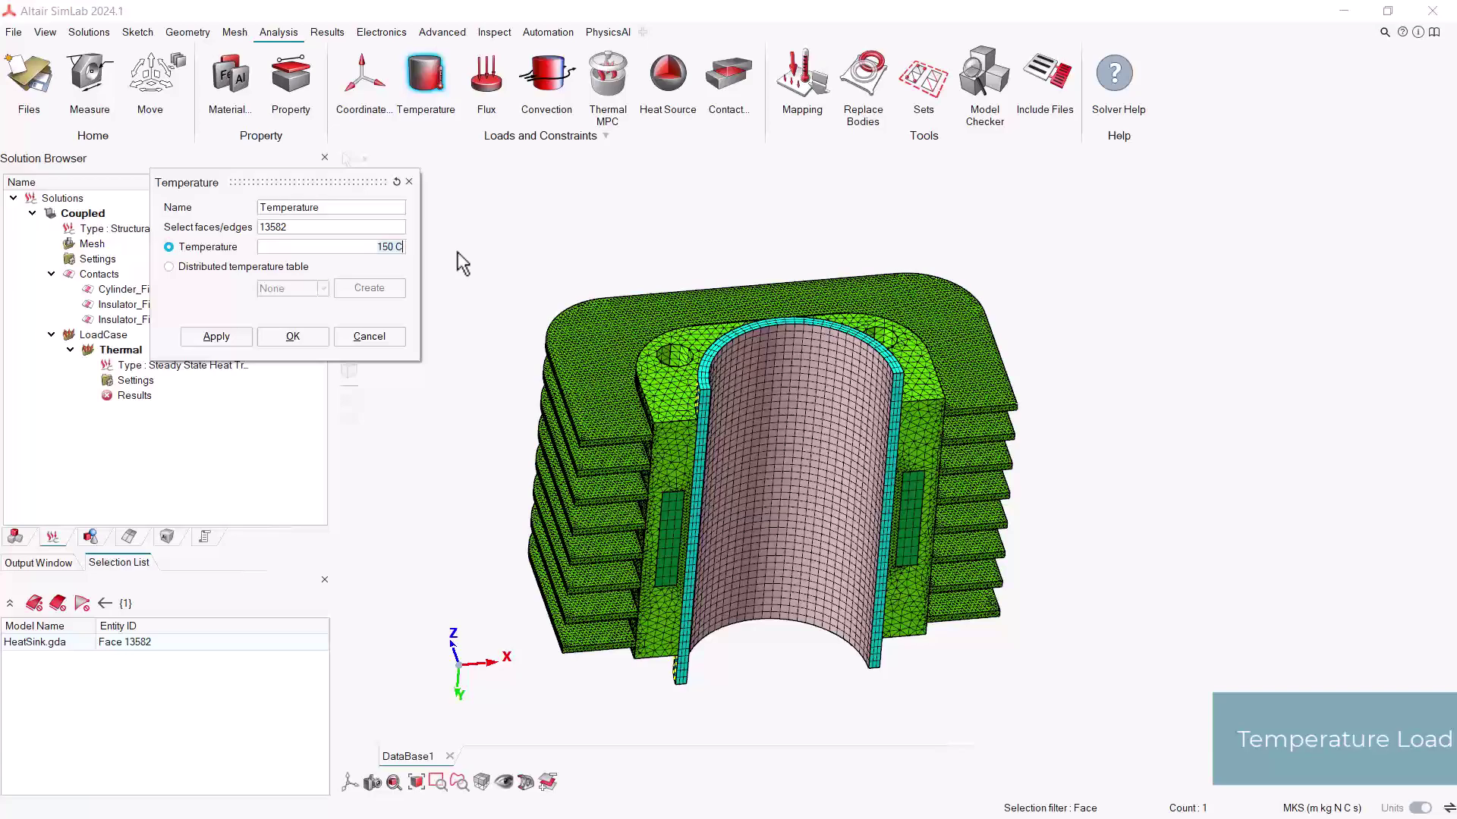
click(319, 339)
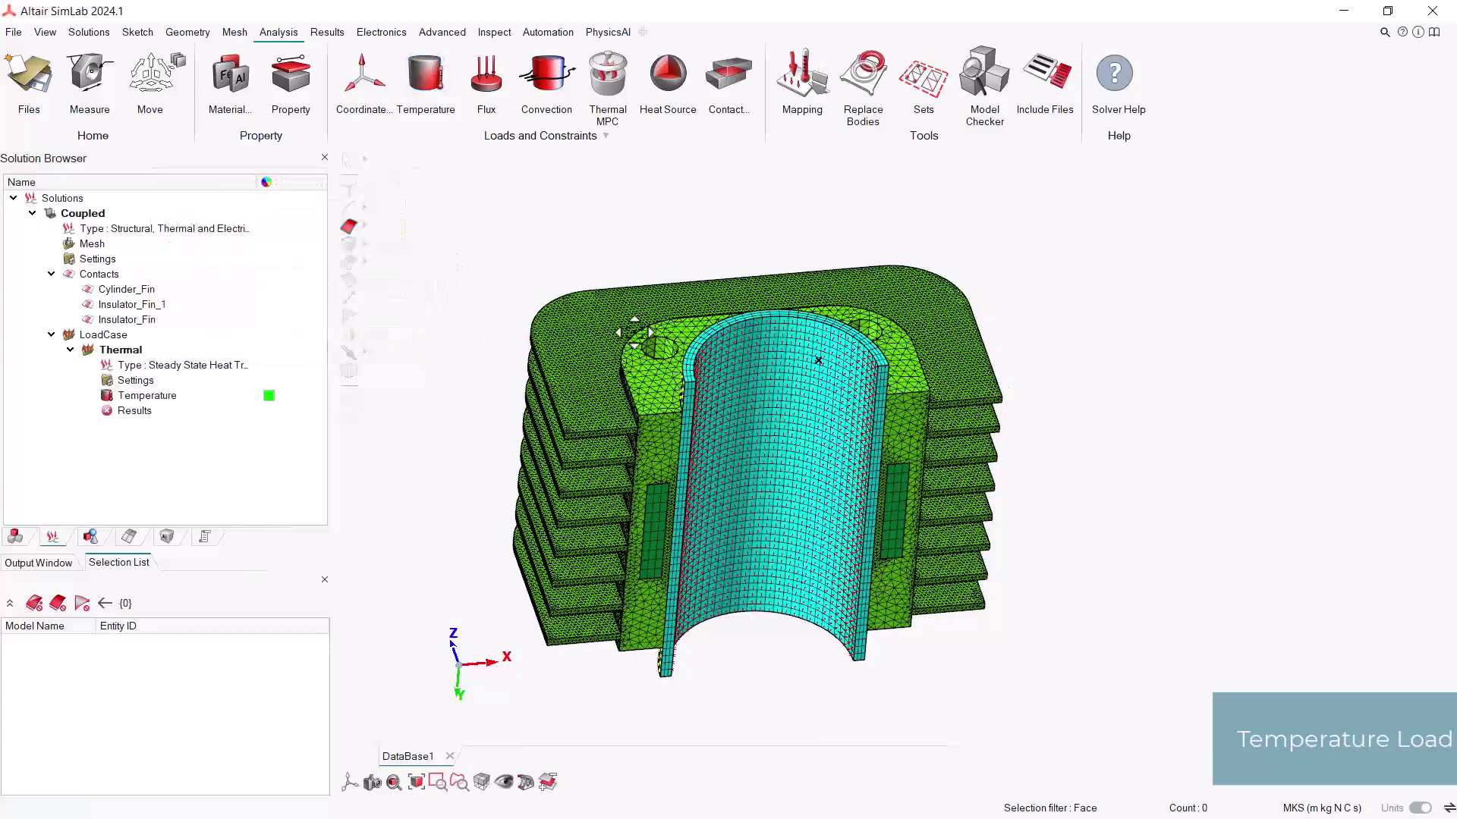
Start a convection load named Convection and select the fin plate faces around the central block as its target
middle_drag(640, 355, 619, 324)
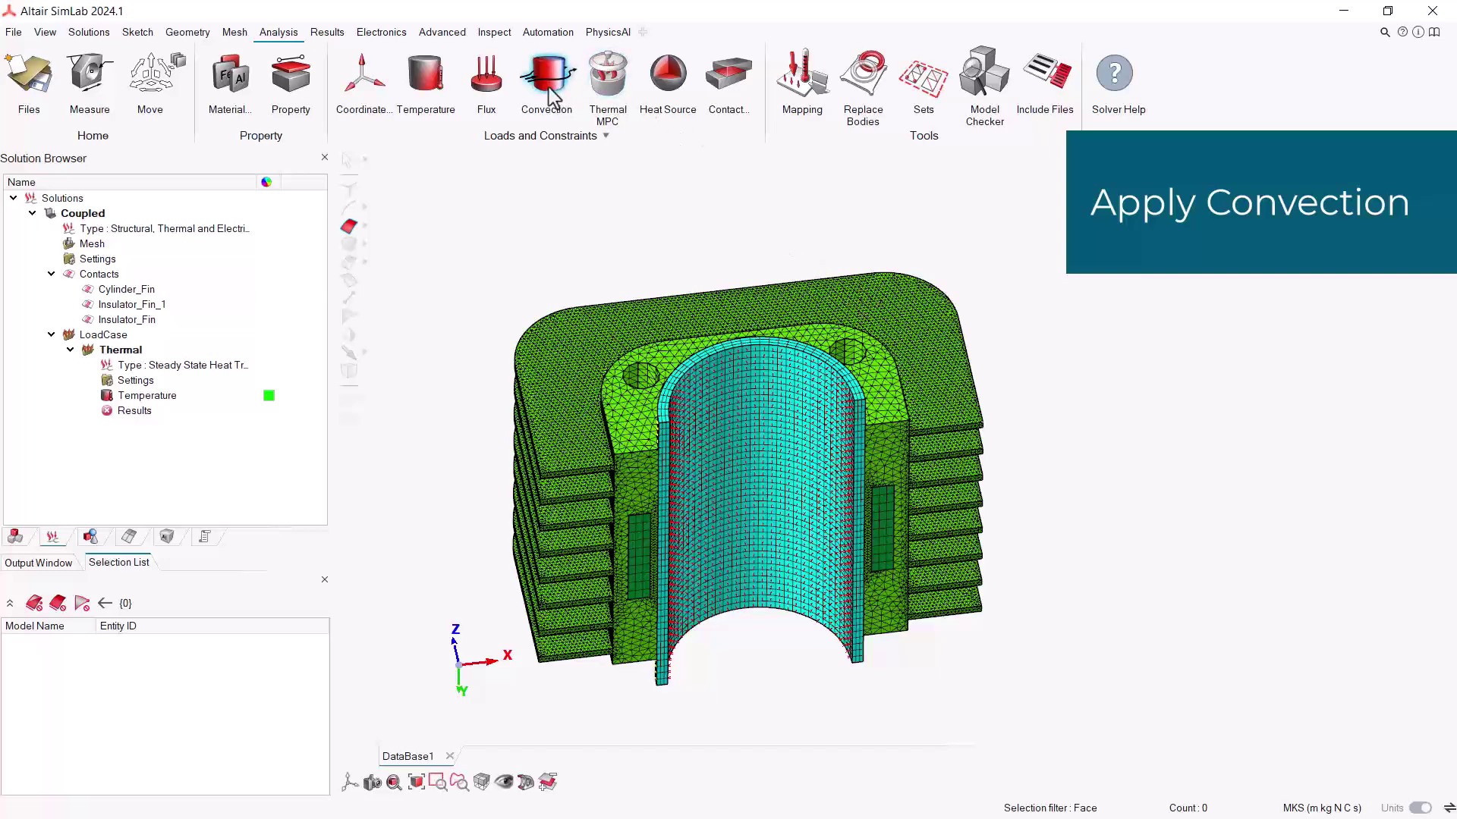
click(548, 87)
click(366, 210)
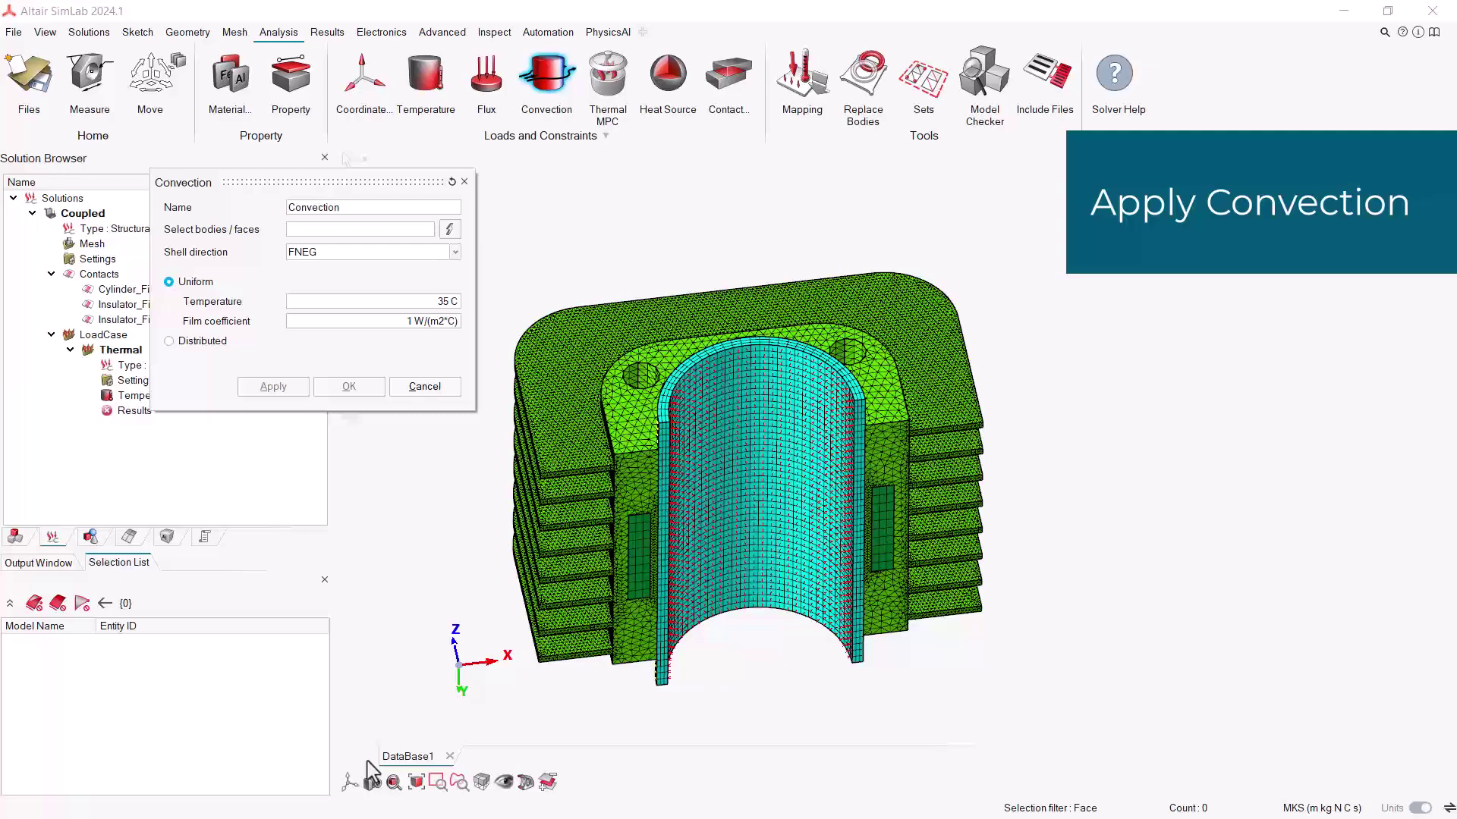
click(350, 782)
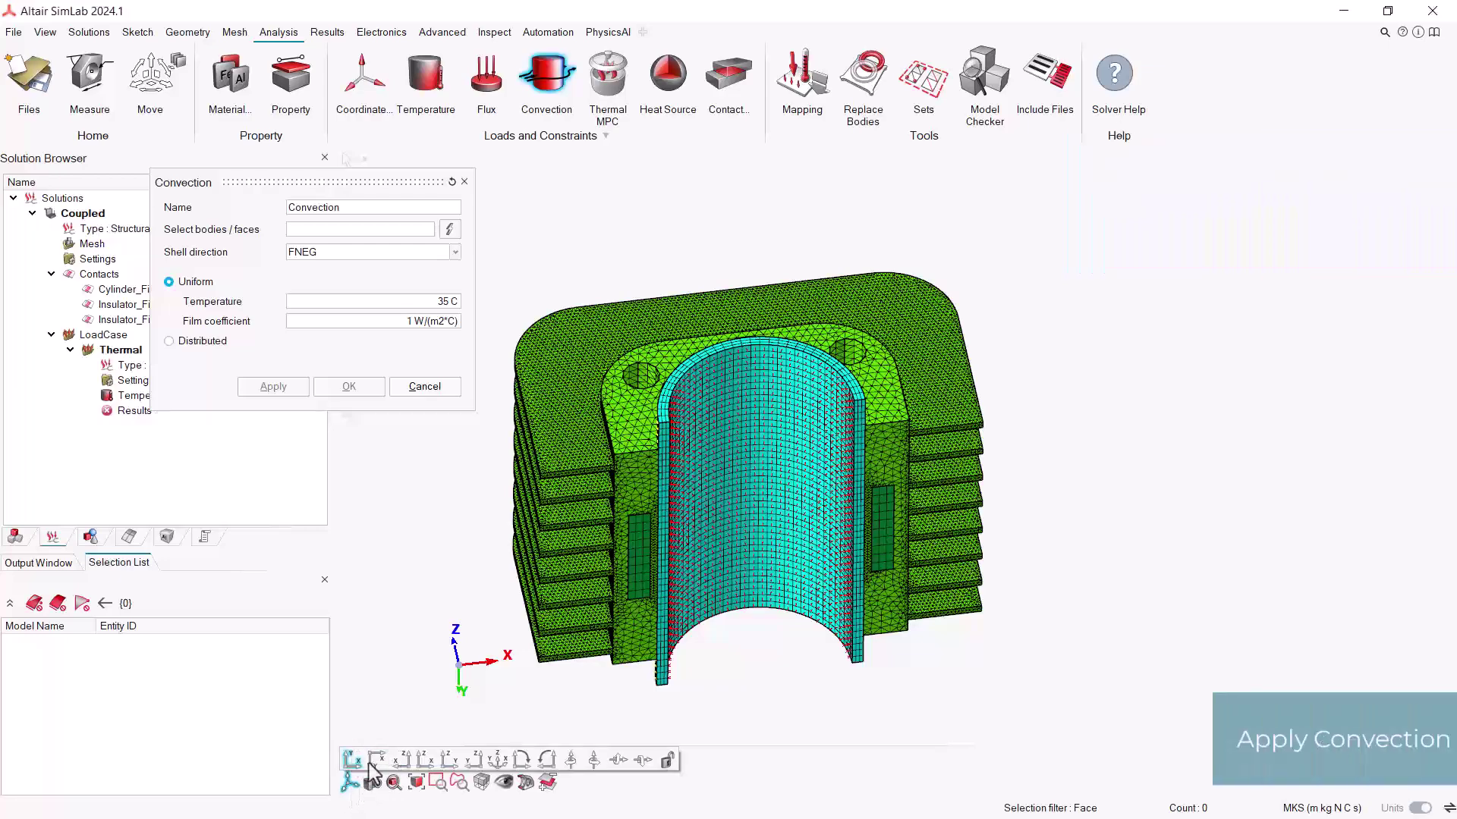
click(426, 759)
scroll(872, 580, down, 3)
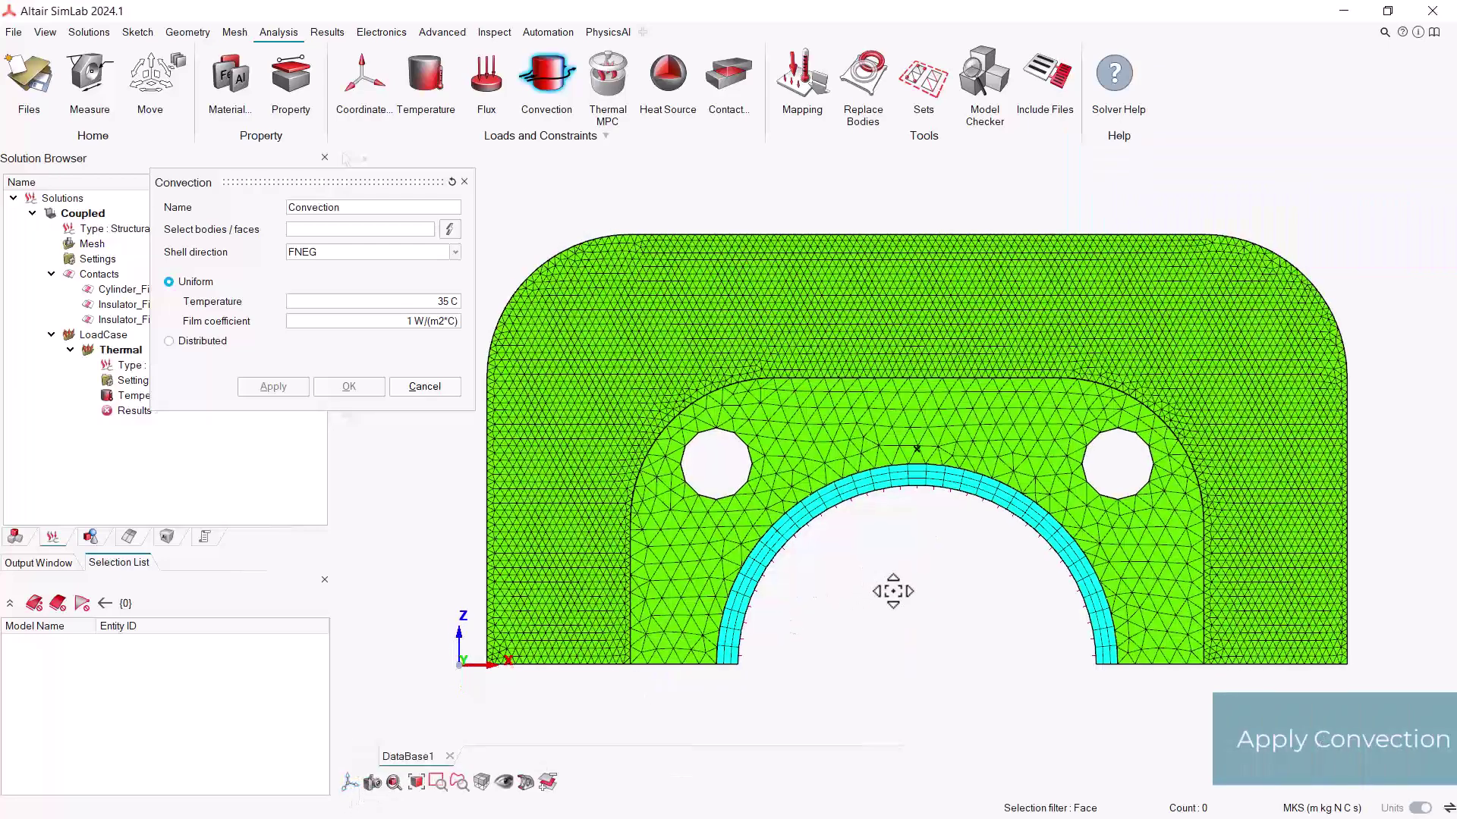
drag(582, 341, 641, 494)
drag(754, 207, 1299, 359)
drag(1411, 336, 1226, 570)
scroll(1120, 523, down, 2)
middle_drag(1120, 524, 865, 436)
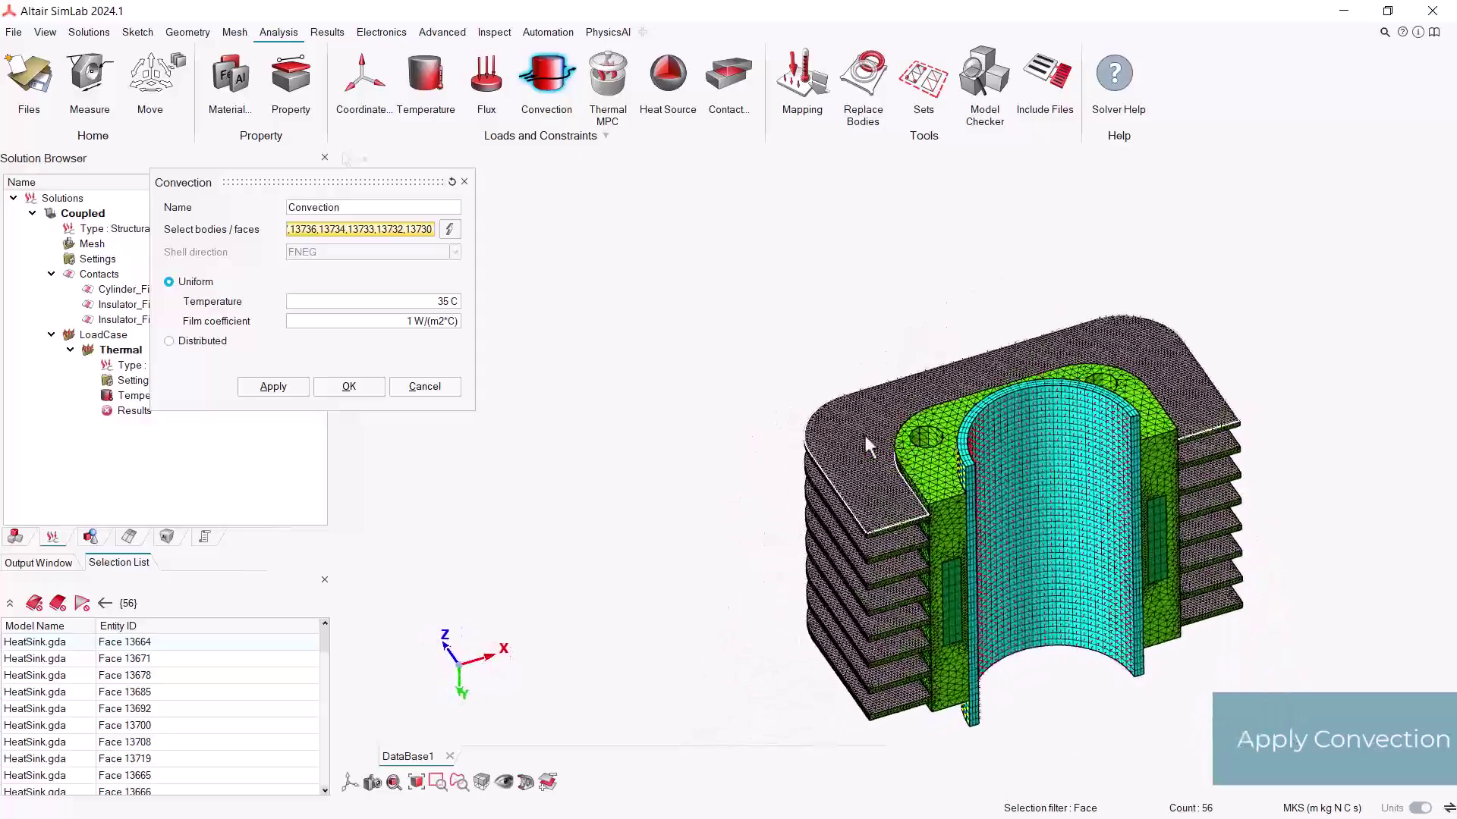
Create the uniform convection load on the selected fin faces at 35 C with a film coefficient of 1 W/(m2*C)
click(411, 301)
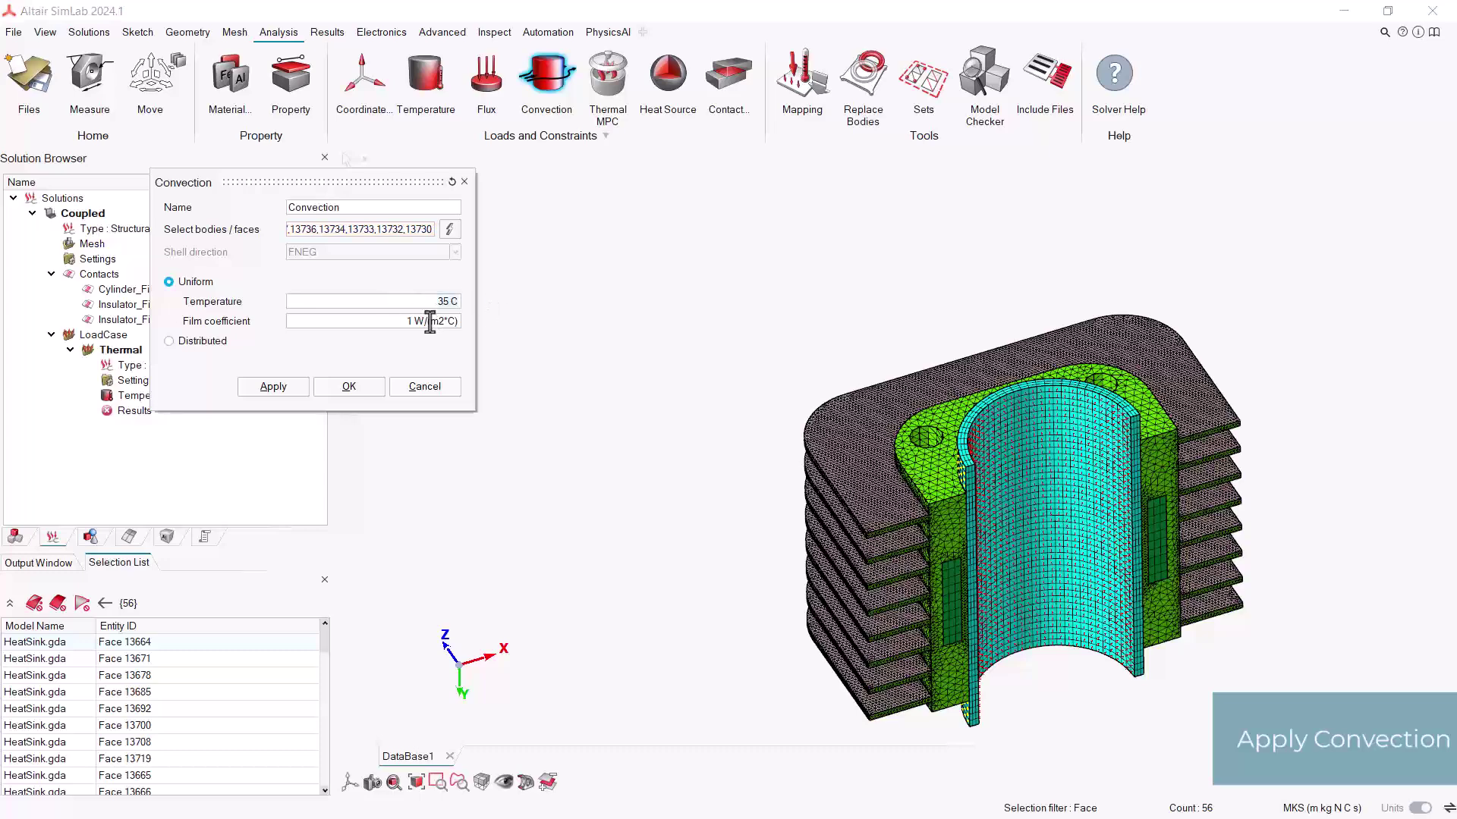
middle_drag(777, 376, 729, 329)
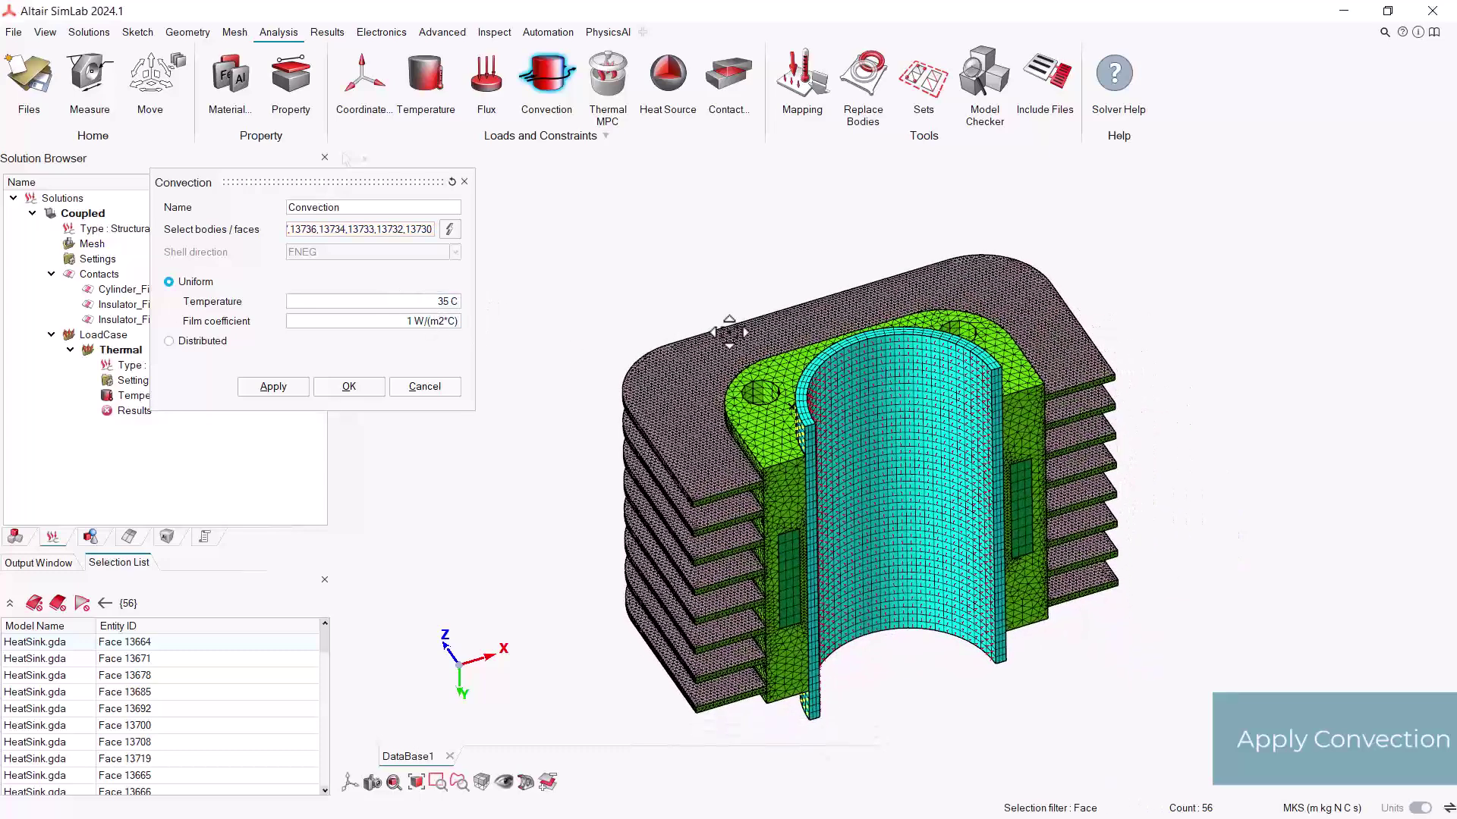
click(349, 388)
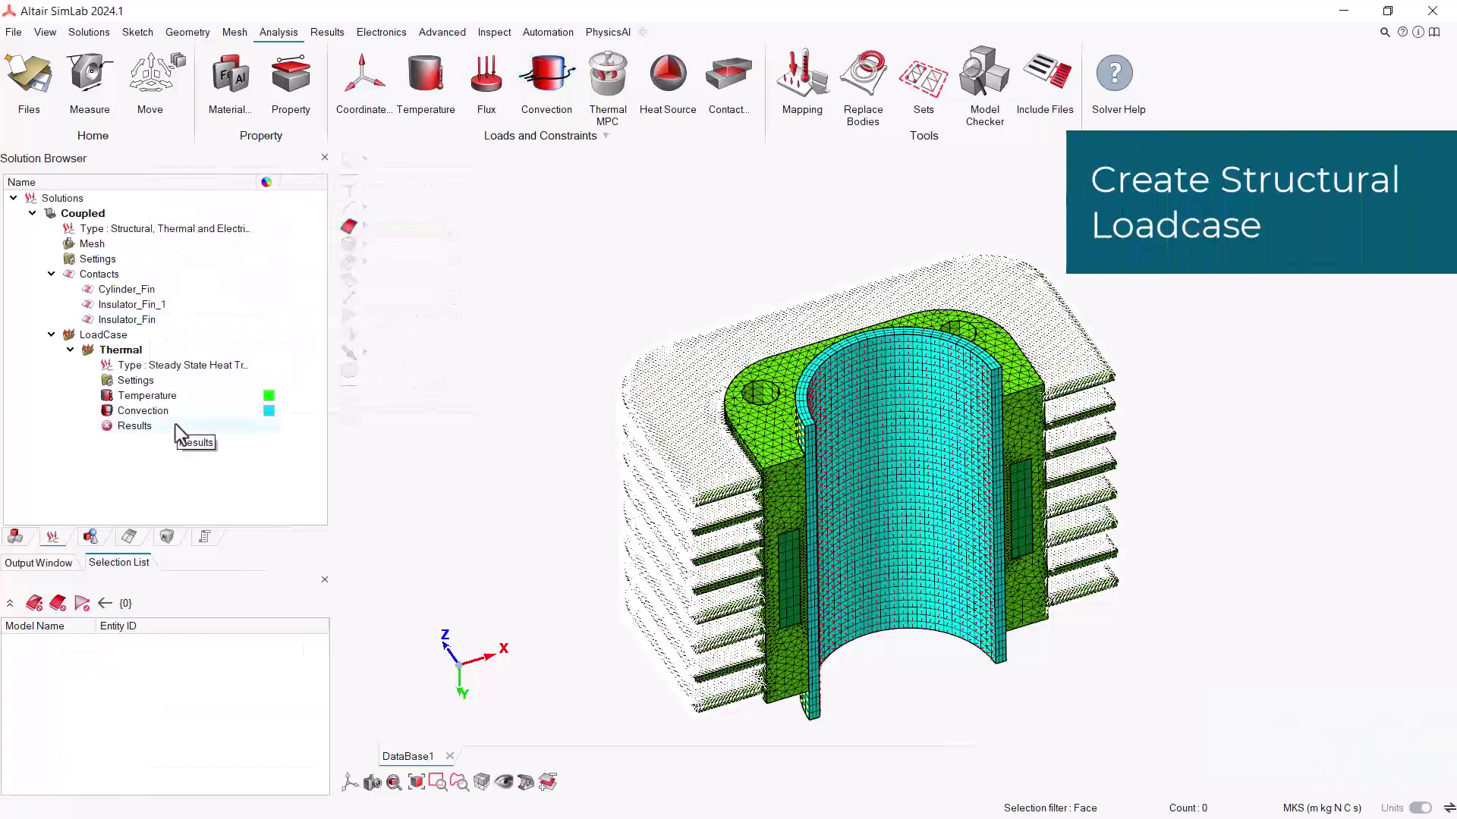
Add a second load case to the Coupled solution and rename it as Structural
right_click(116, 336)
click(196, 343)
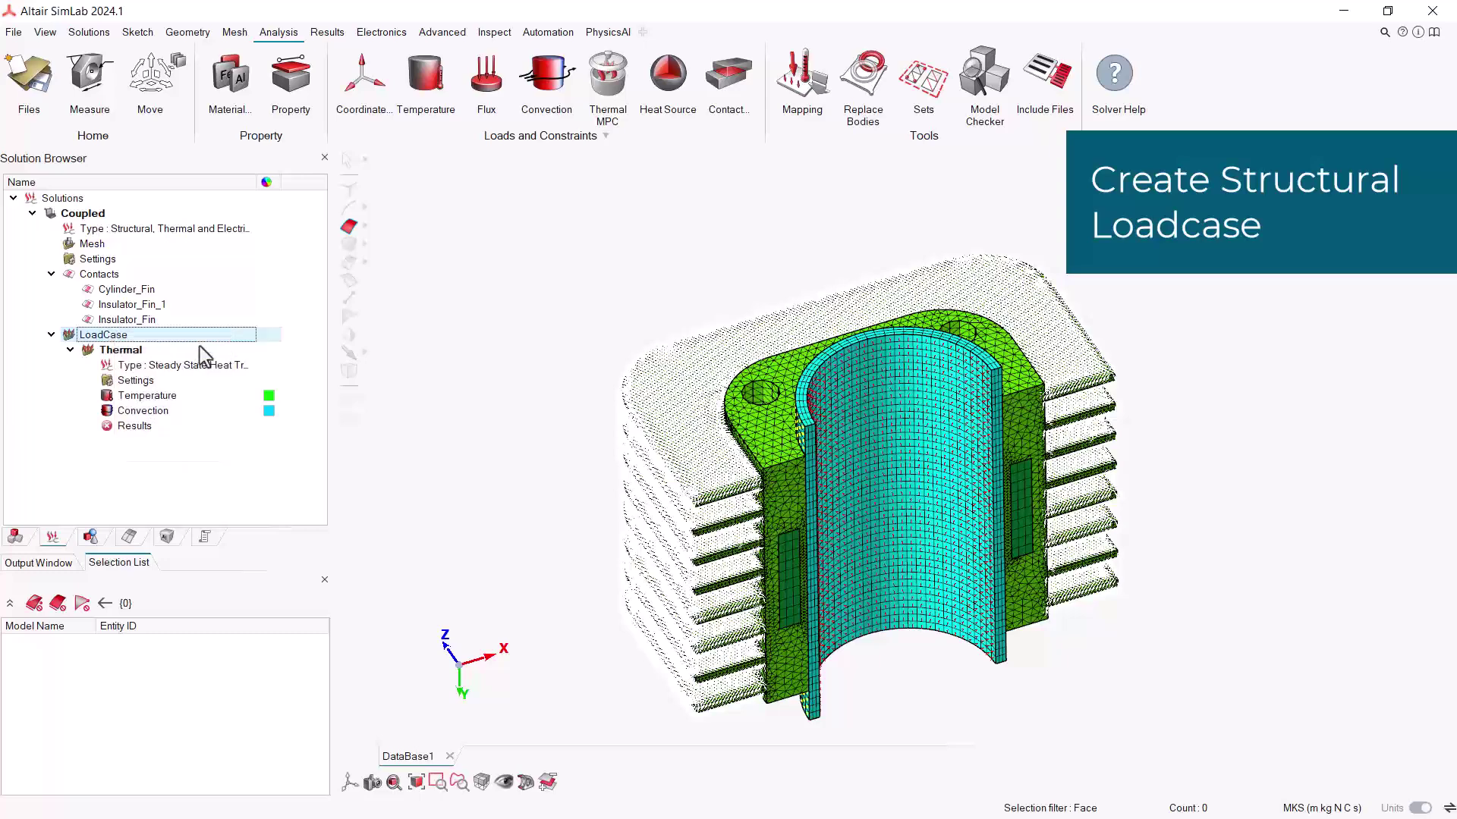
right_click(141, 444)
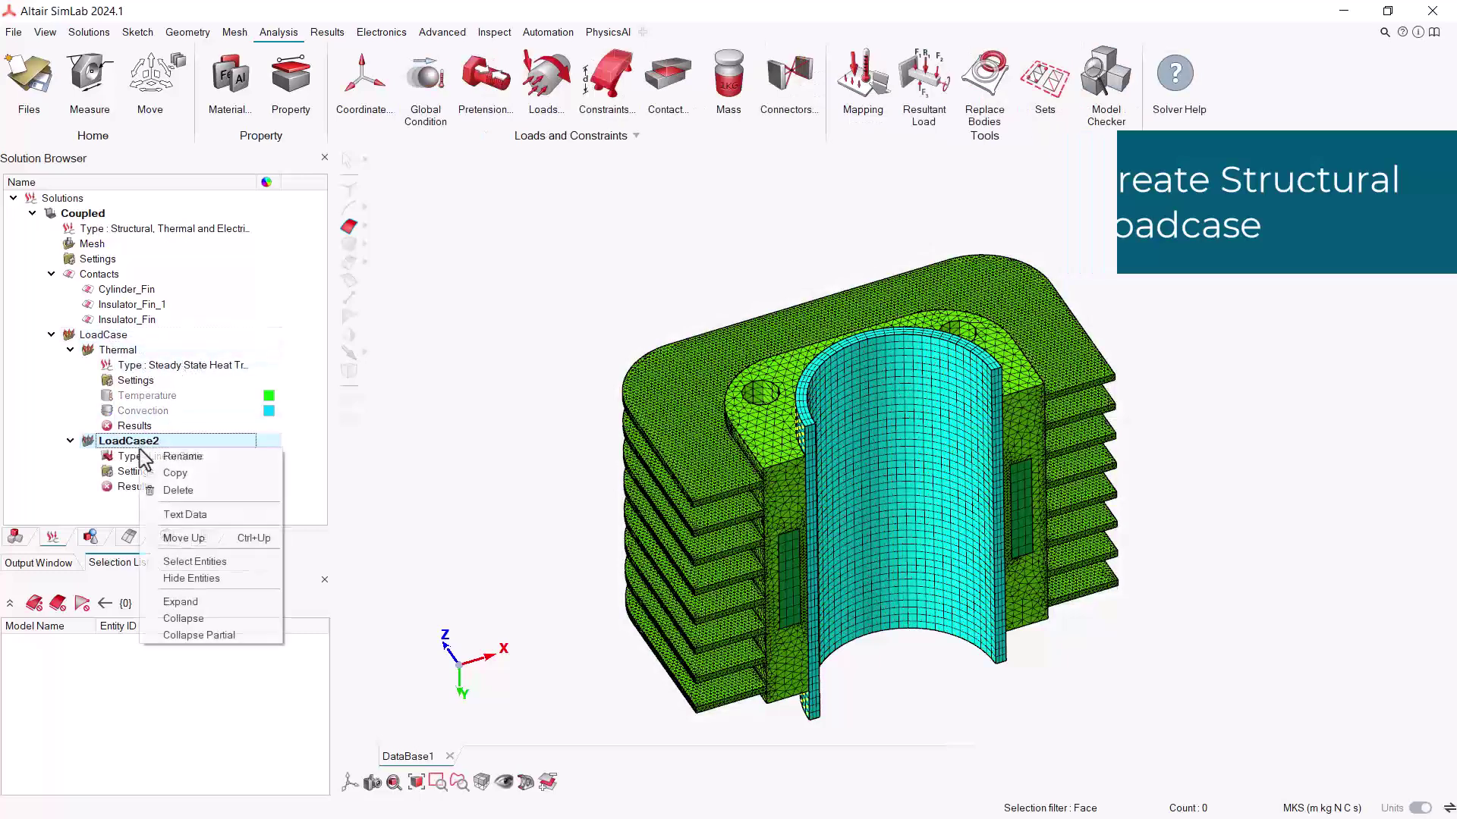
click(182, 456)
text(Structural)
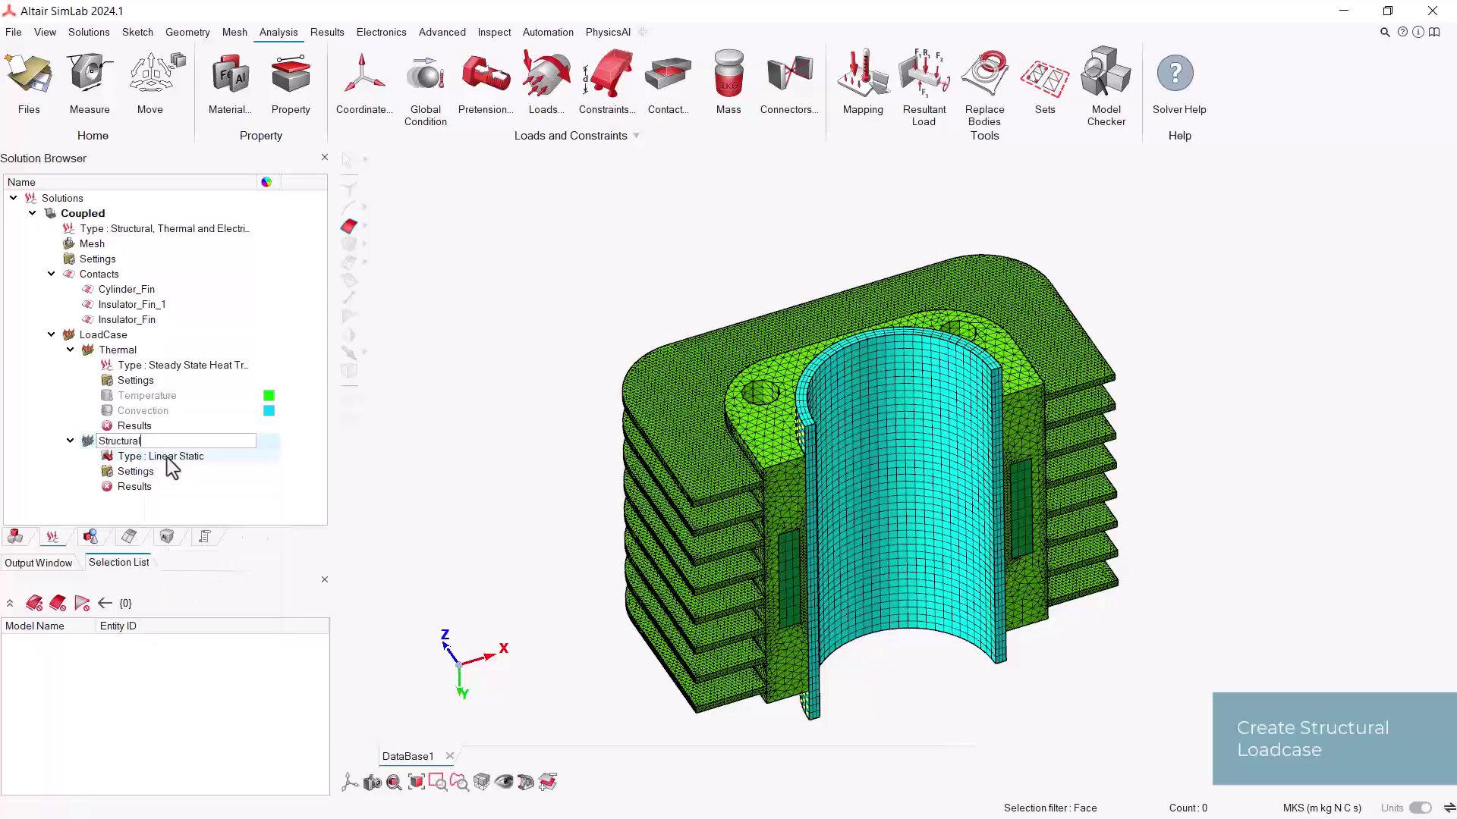
click(167, 457)
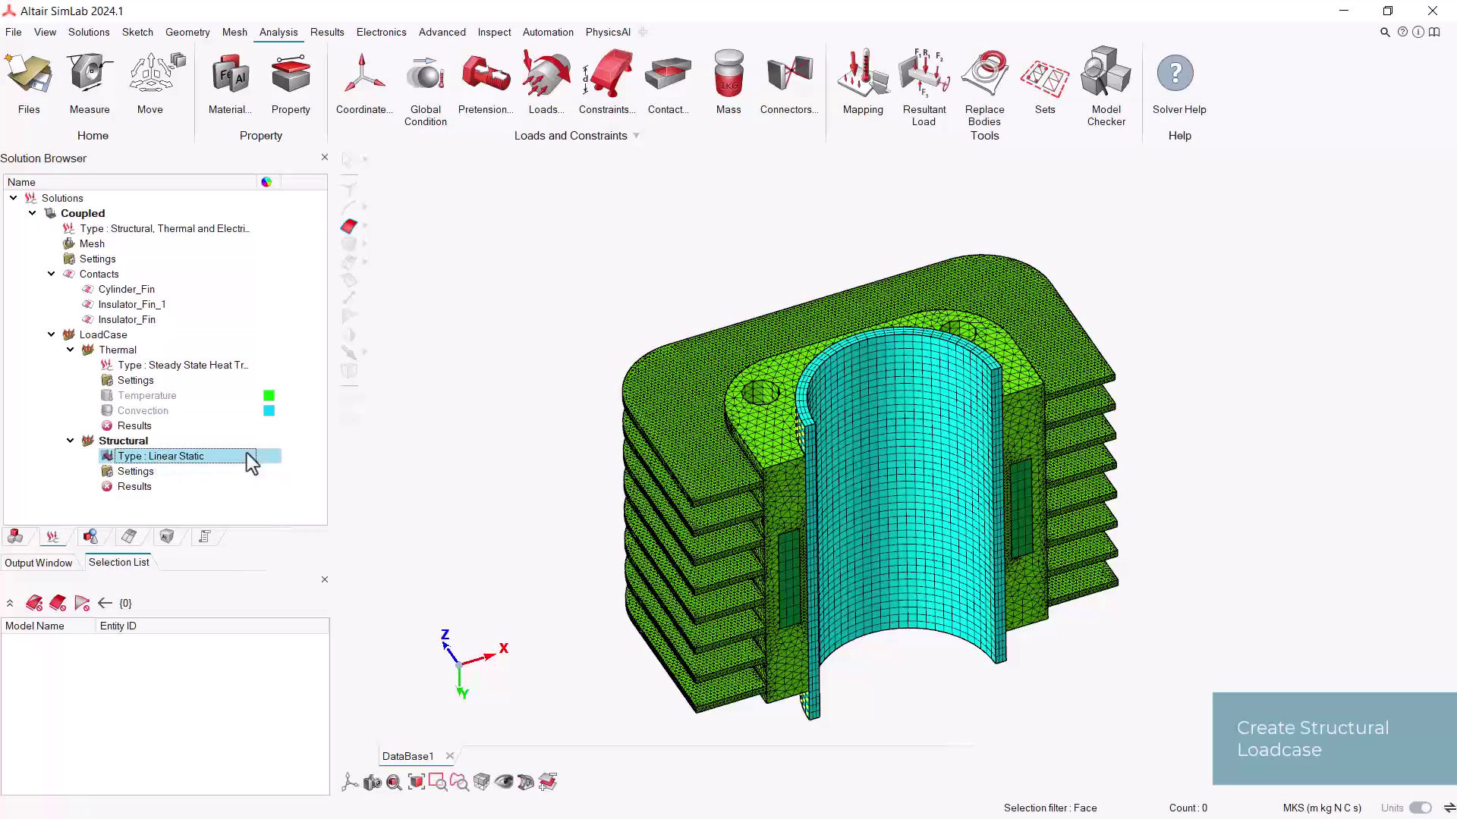
Set up a fixed constraint named Fixed with X, Y and Z displacement restrained, using cylinder face selection
right_drag(607, 431, 566, 424)
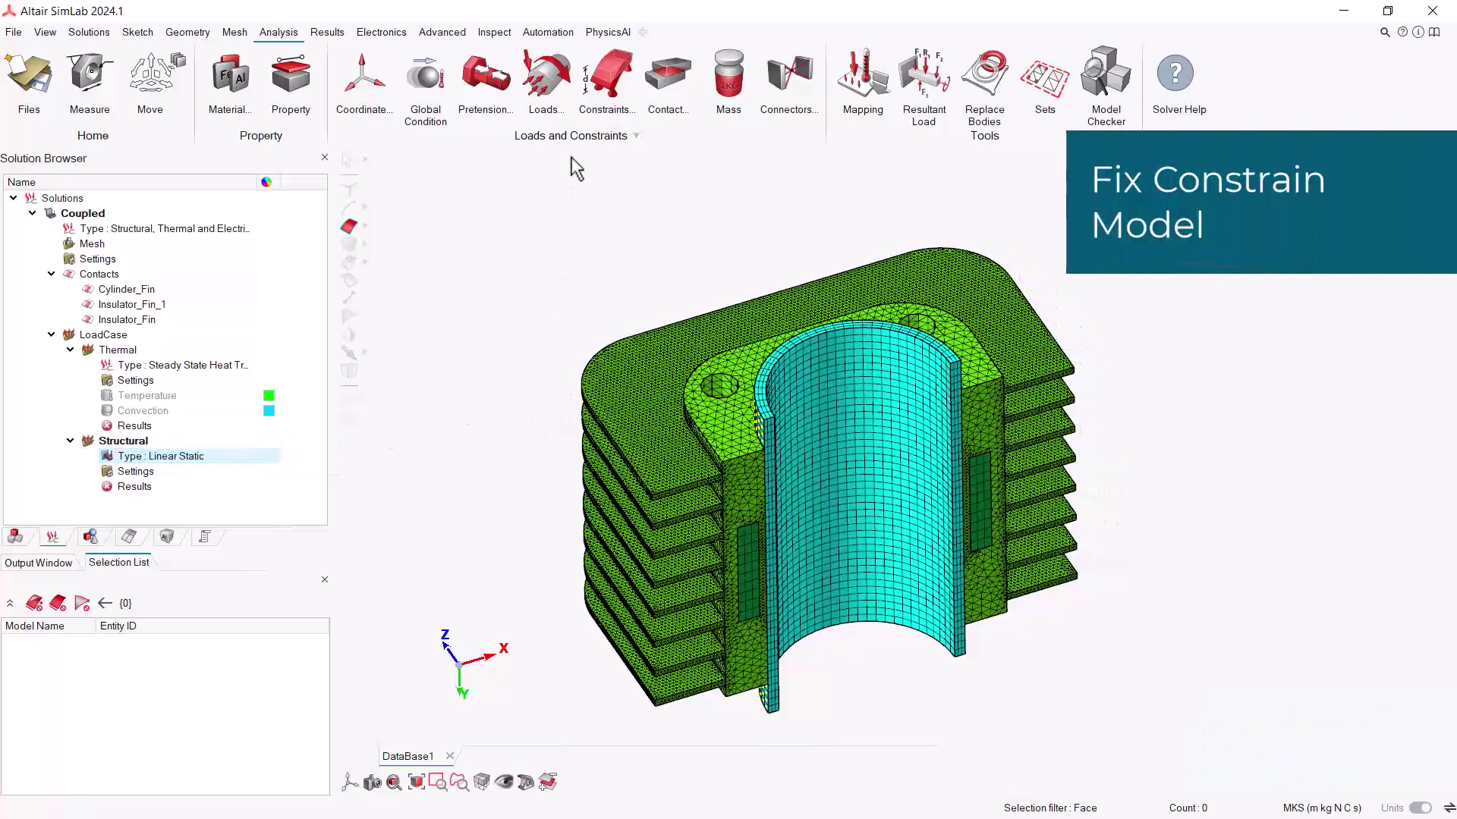
click(607, 76)
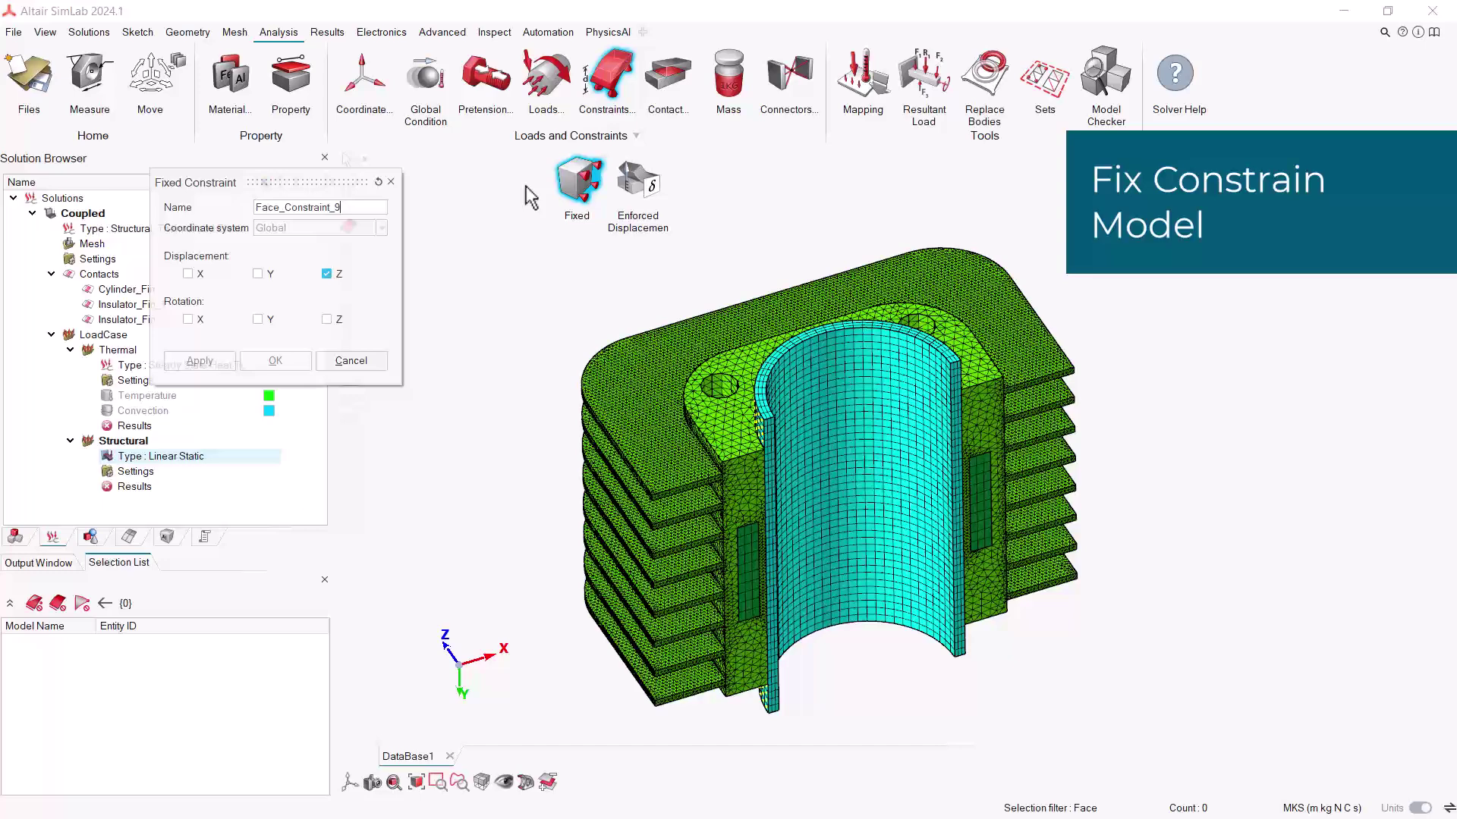
drag(325, 183, 390, 308)
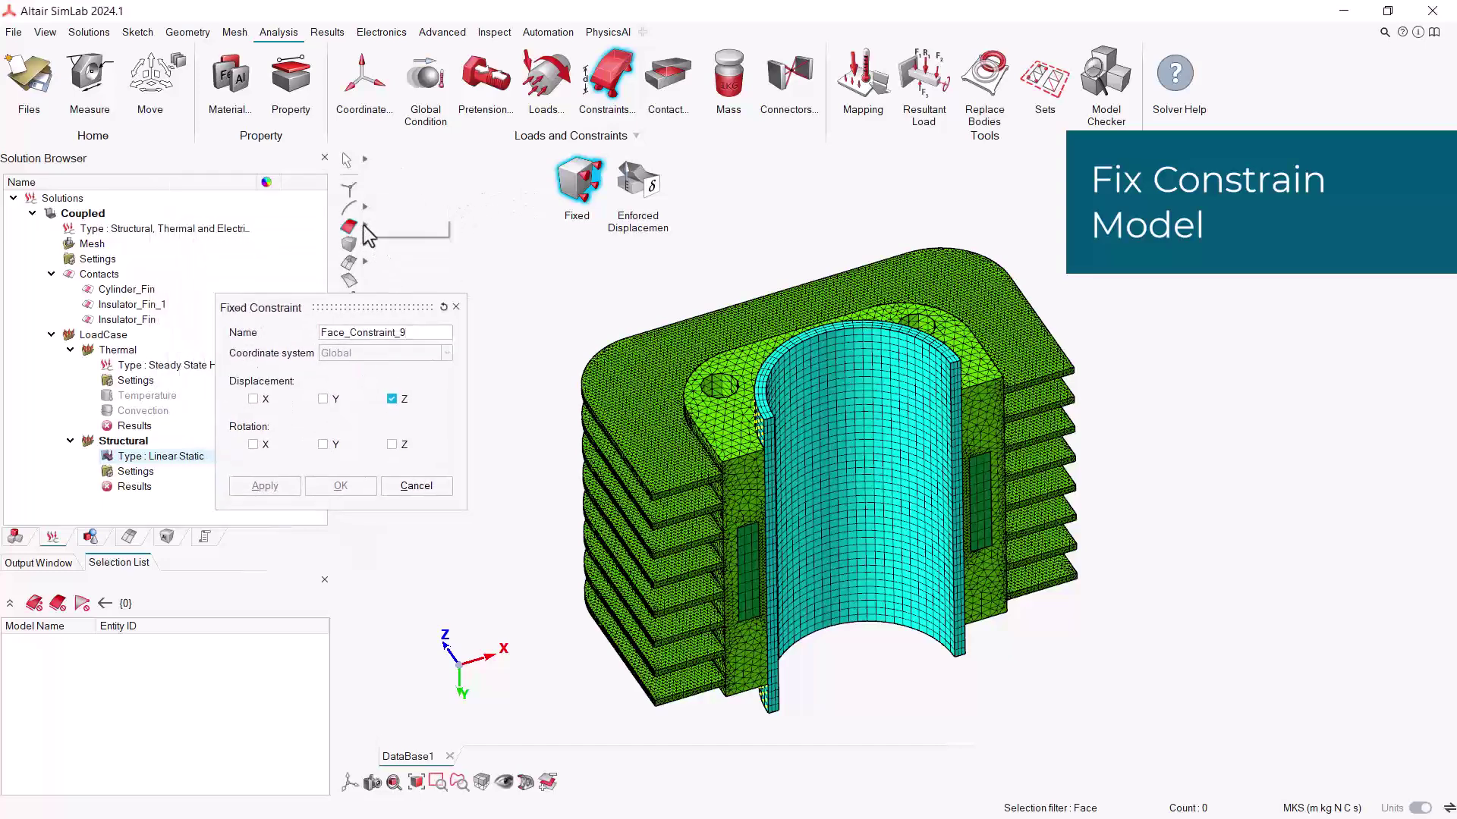
click(392, 230)
click(322, 399)
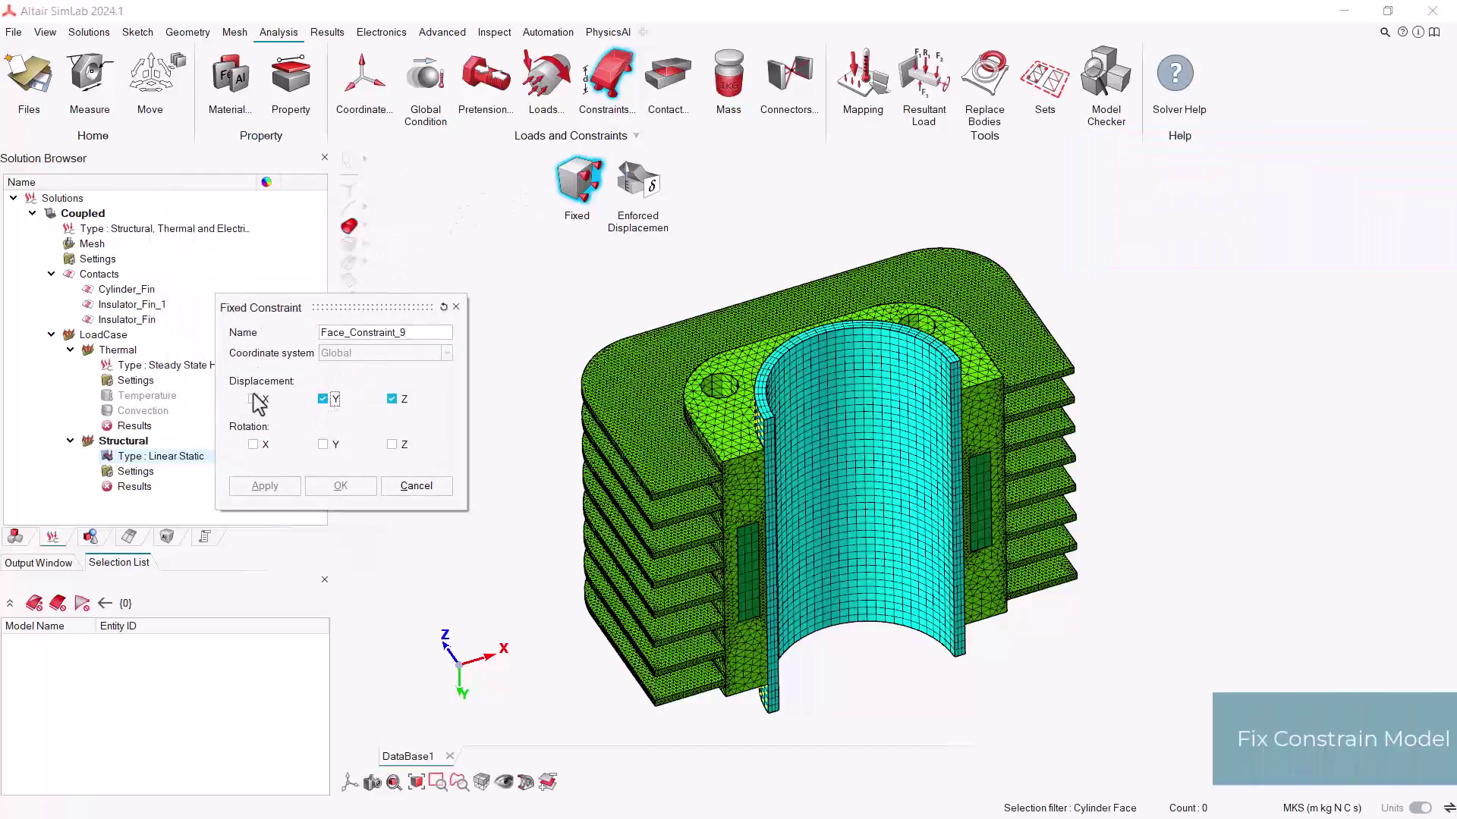
click(253, 399)
double_click(419, 334)
text(Fixed)
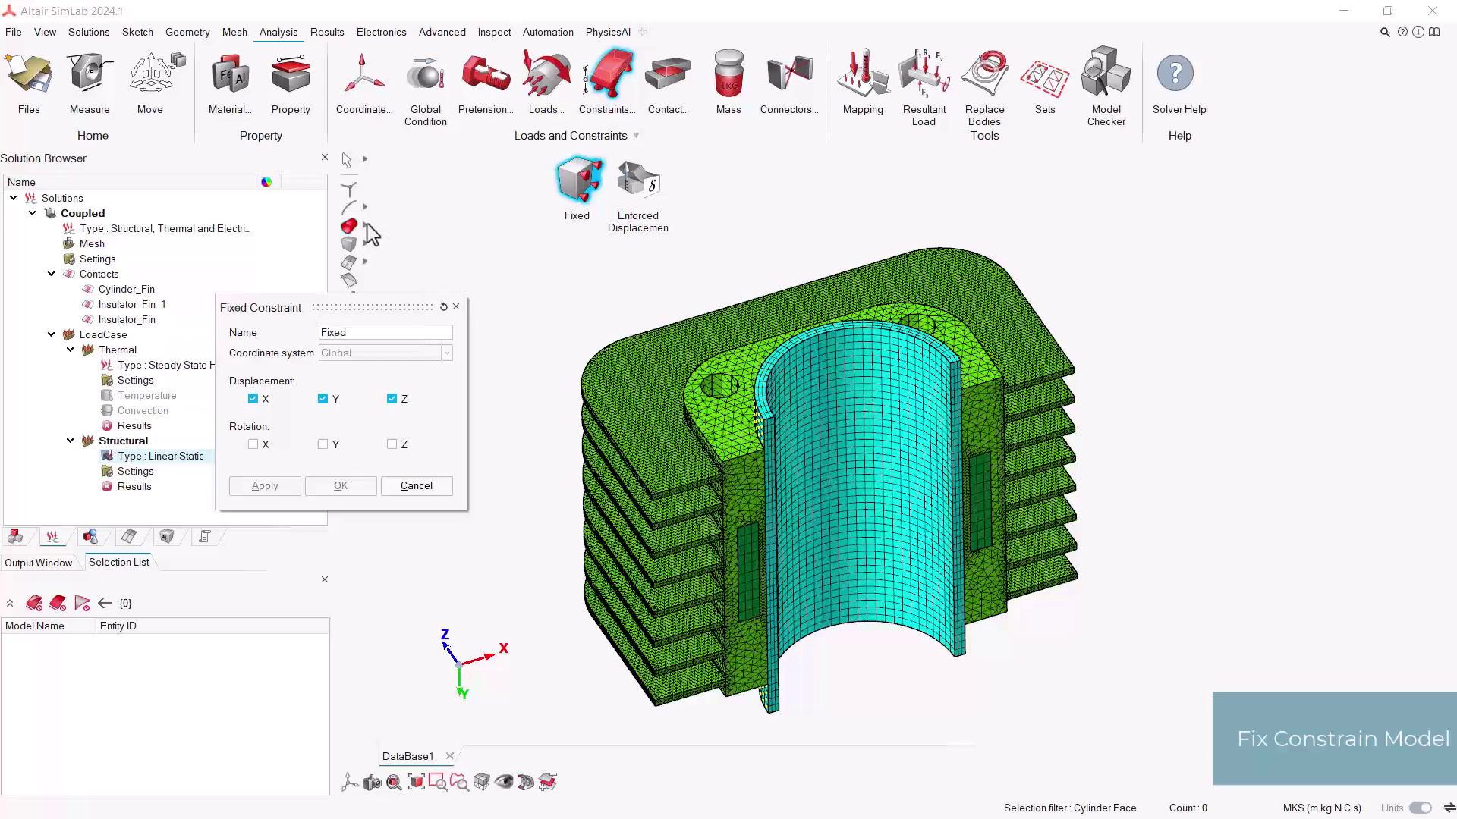
Apply the fixed constraint to the cylindrical faces of both bolt holes in the fin body
right_drag(413, 223, 395, 226)
middle_drag(665, 317, 694, 372)
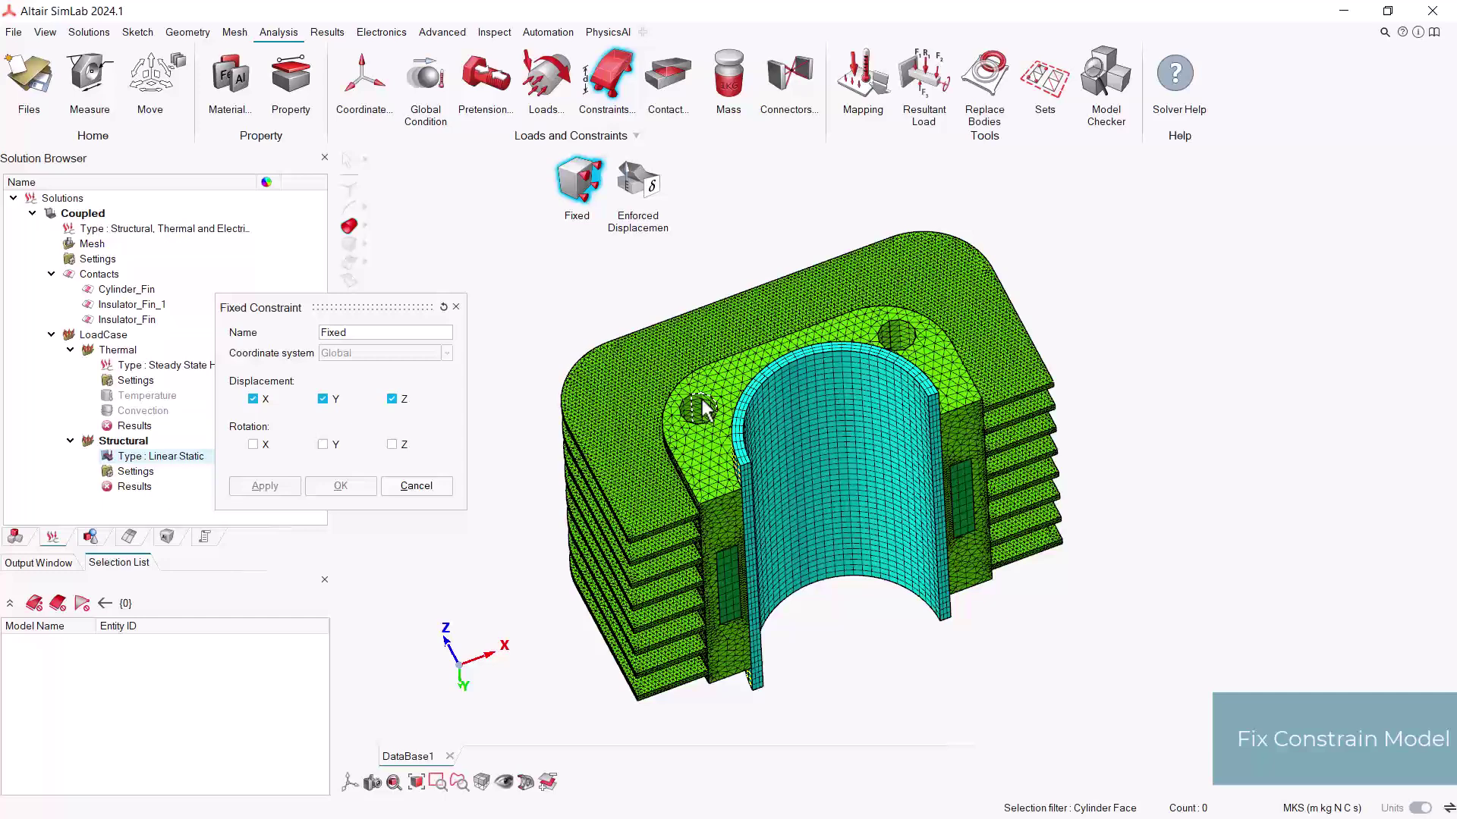
click(698, 408)
click(898, 336)
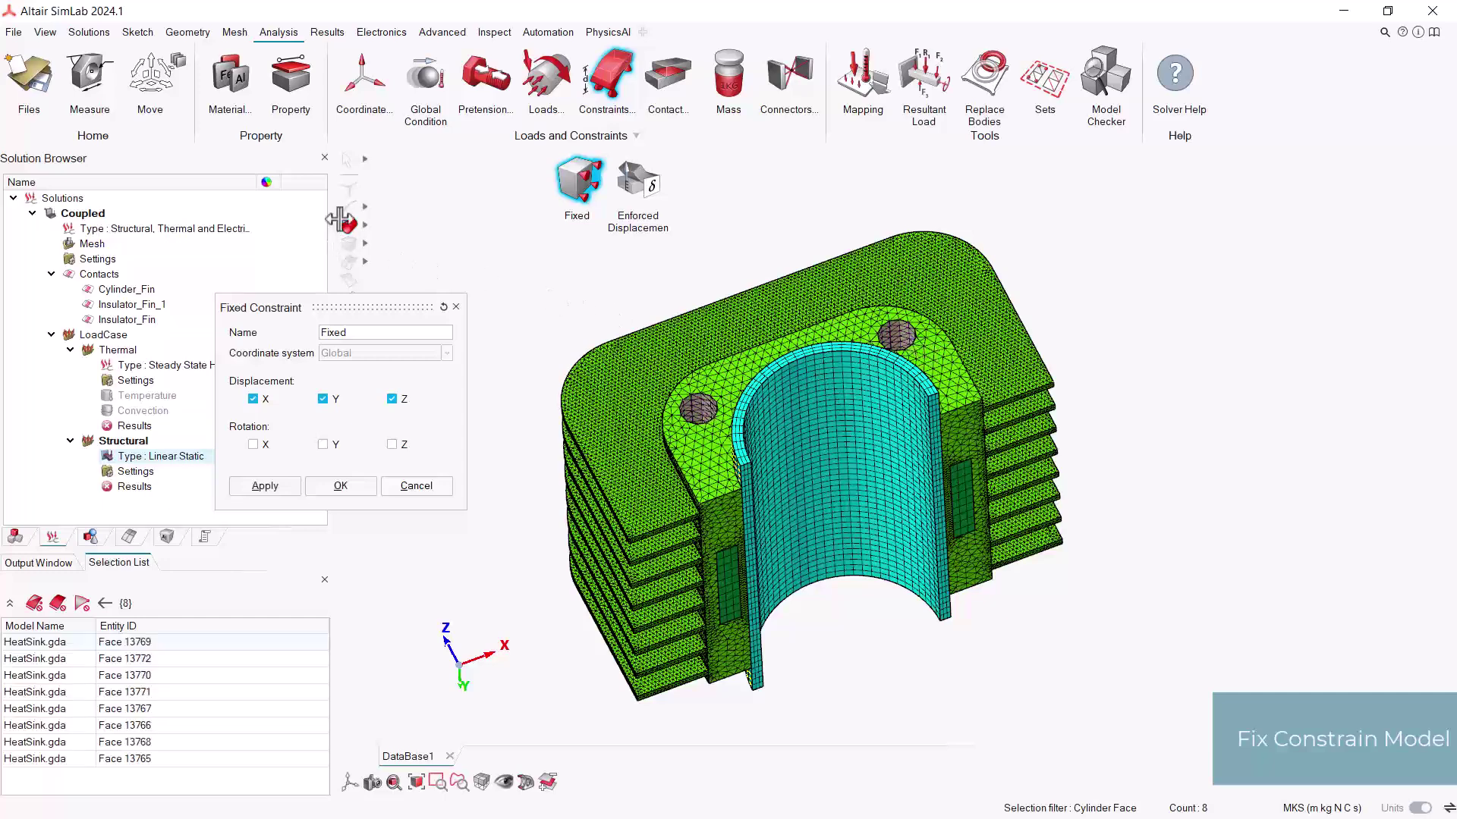
click(265, 486)
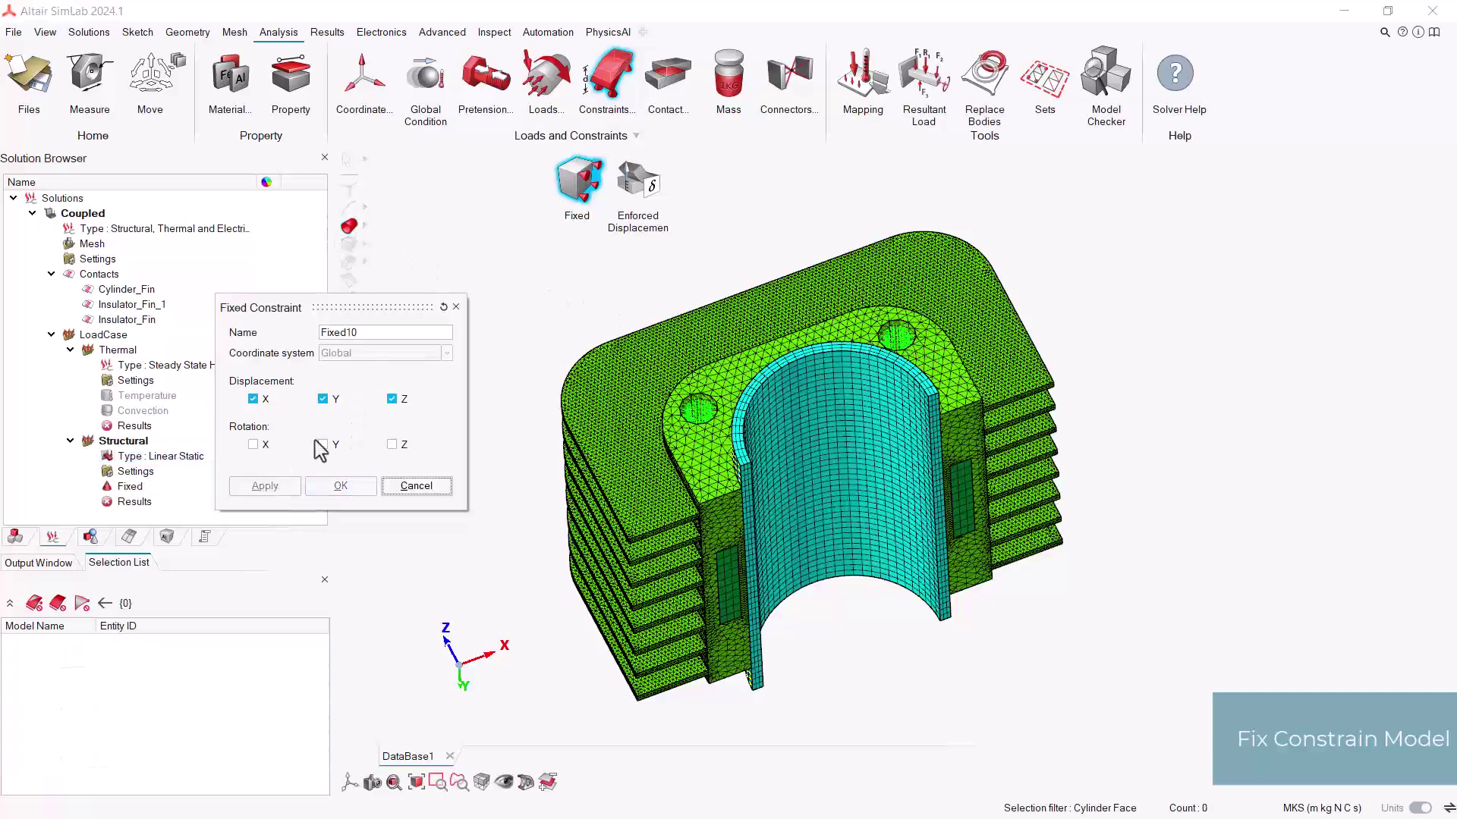
drag(368, 335, 255, 334)
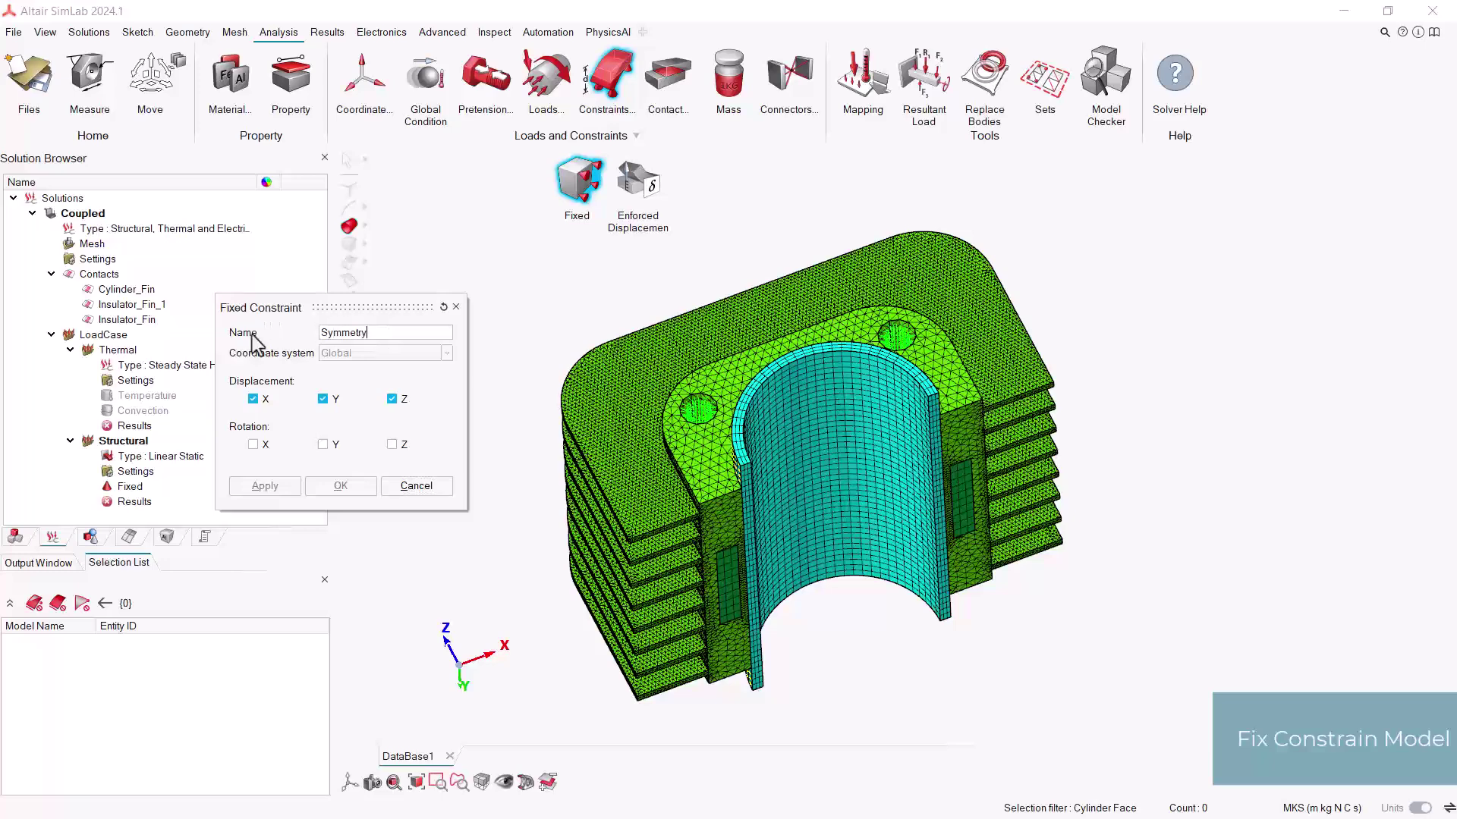
click(259, 397)
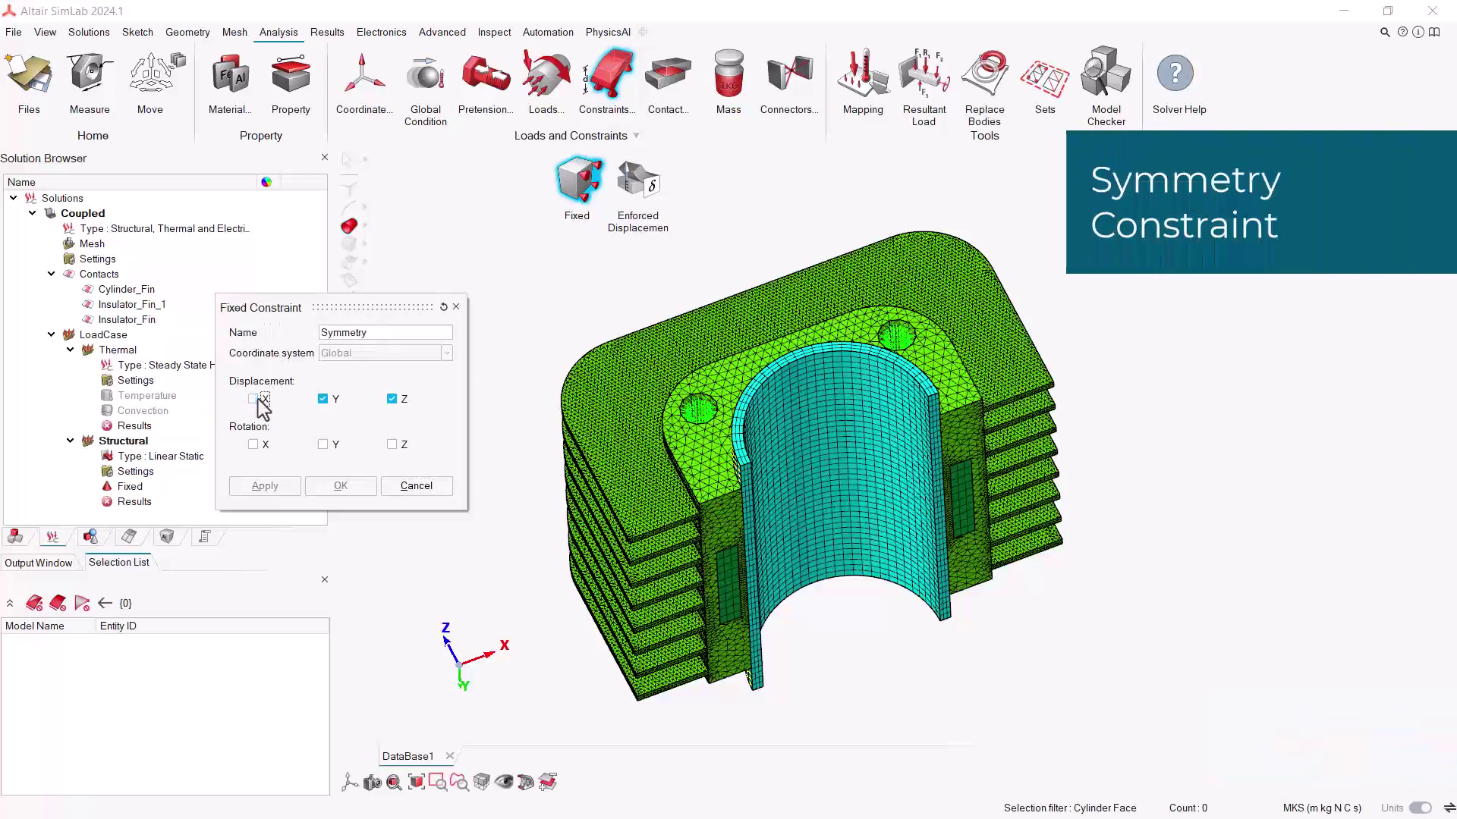
click(322, 401)
Select the Insulator, Cylinder and Fin bodies with body selection and open the Faces by Region selection tool
middle_drag(642, 459, 730, 444)
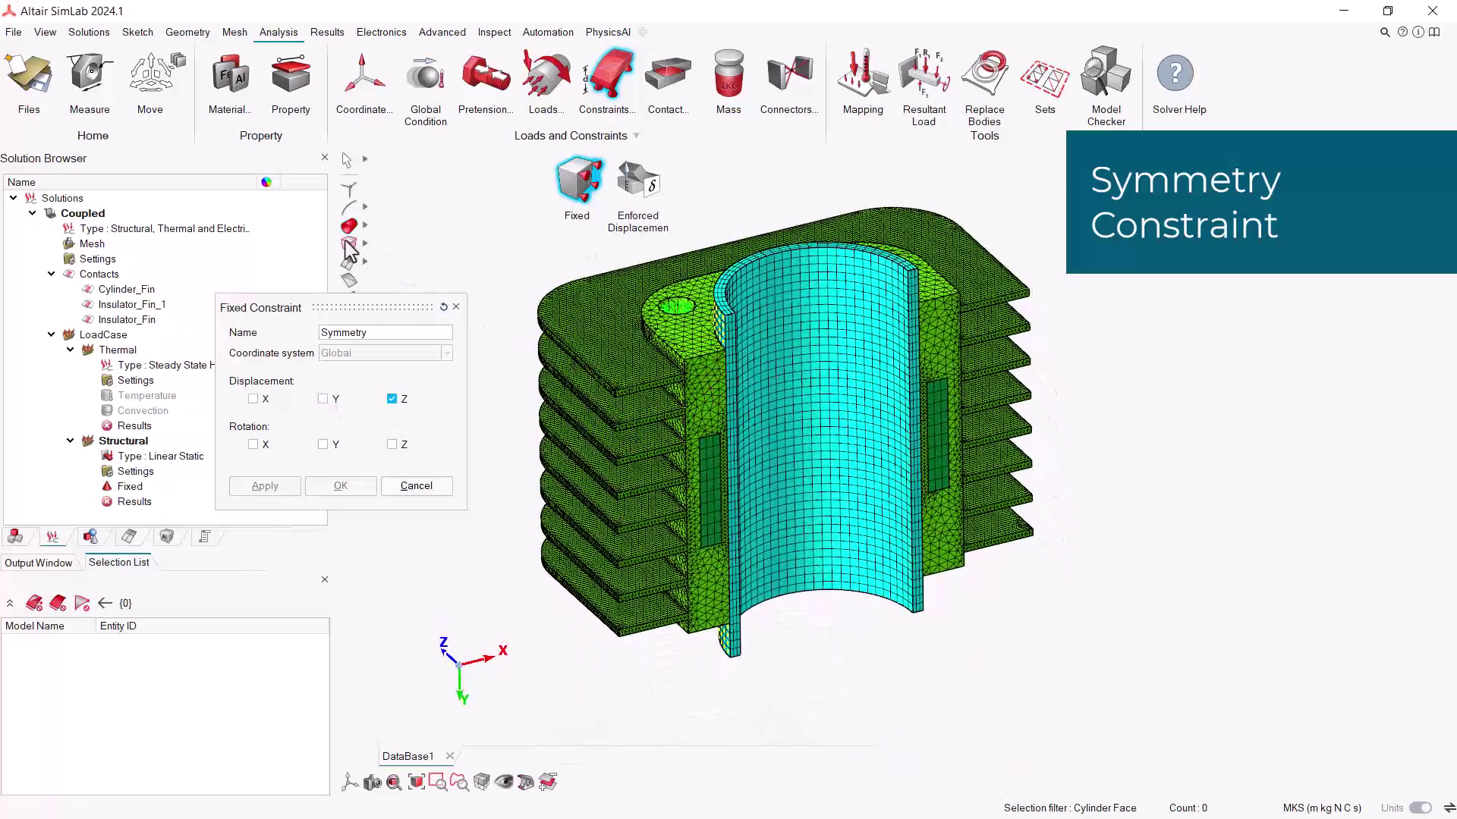
click(346, 244)
drag(578, 247, 1063, 580)
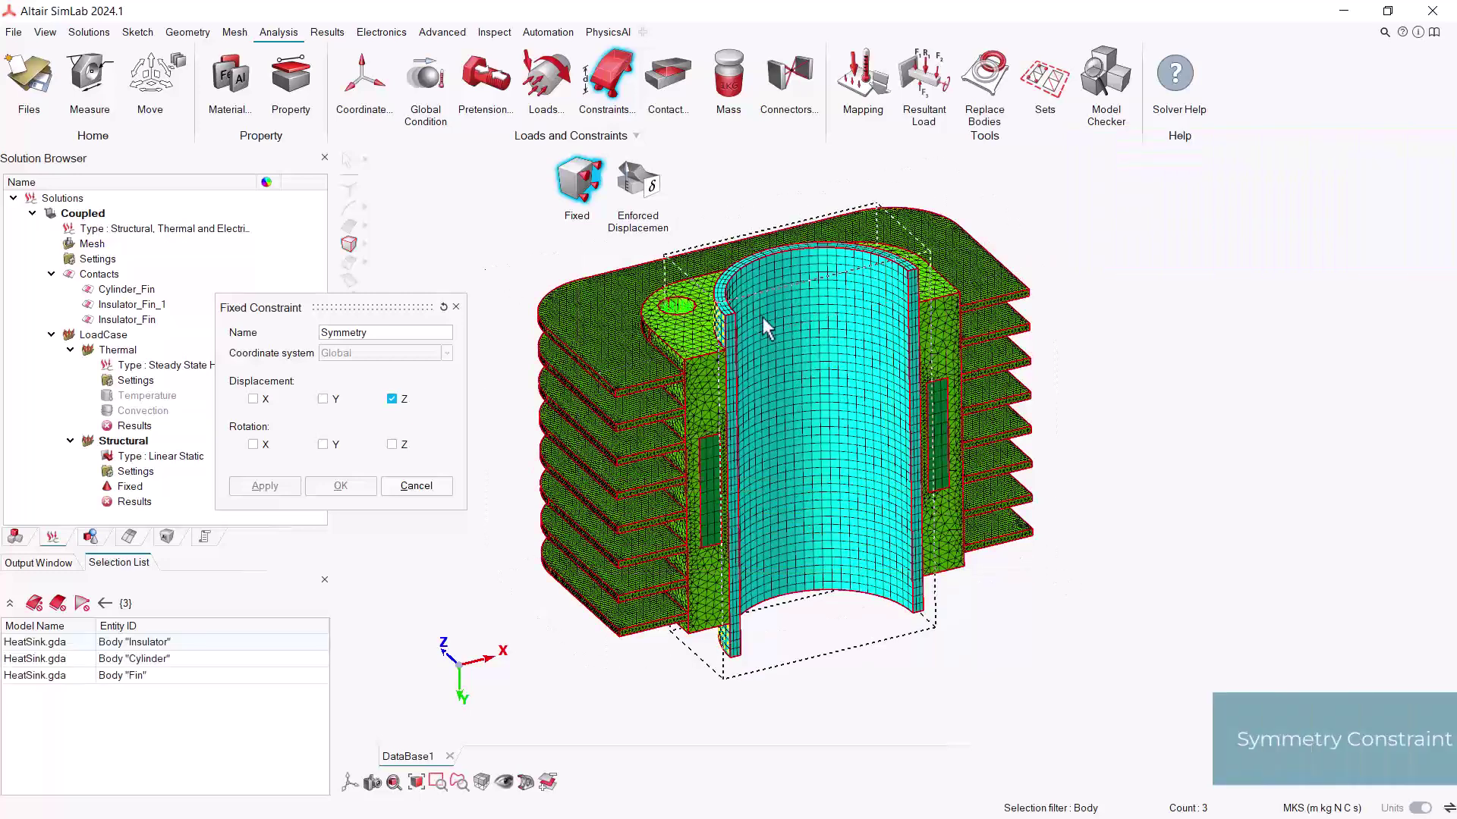
right_click(640, 411)
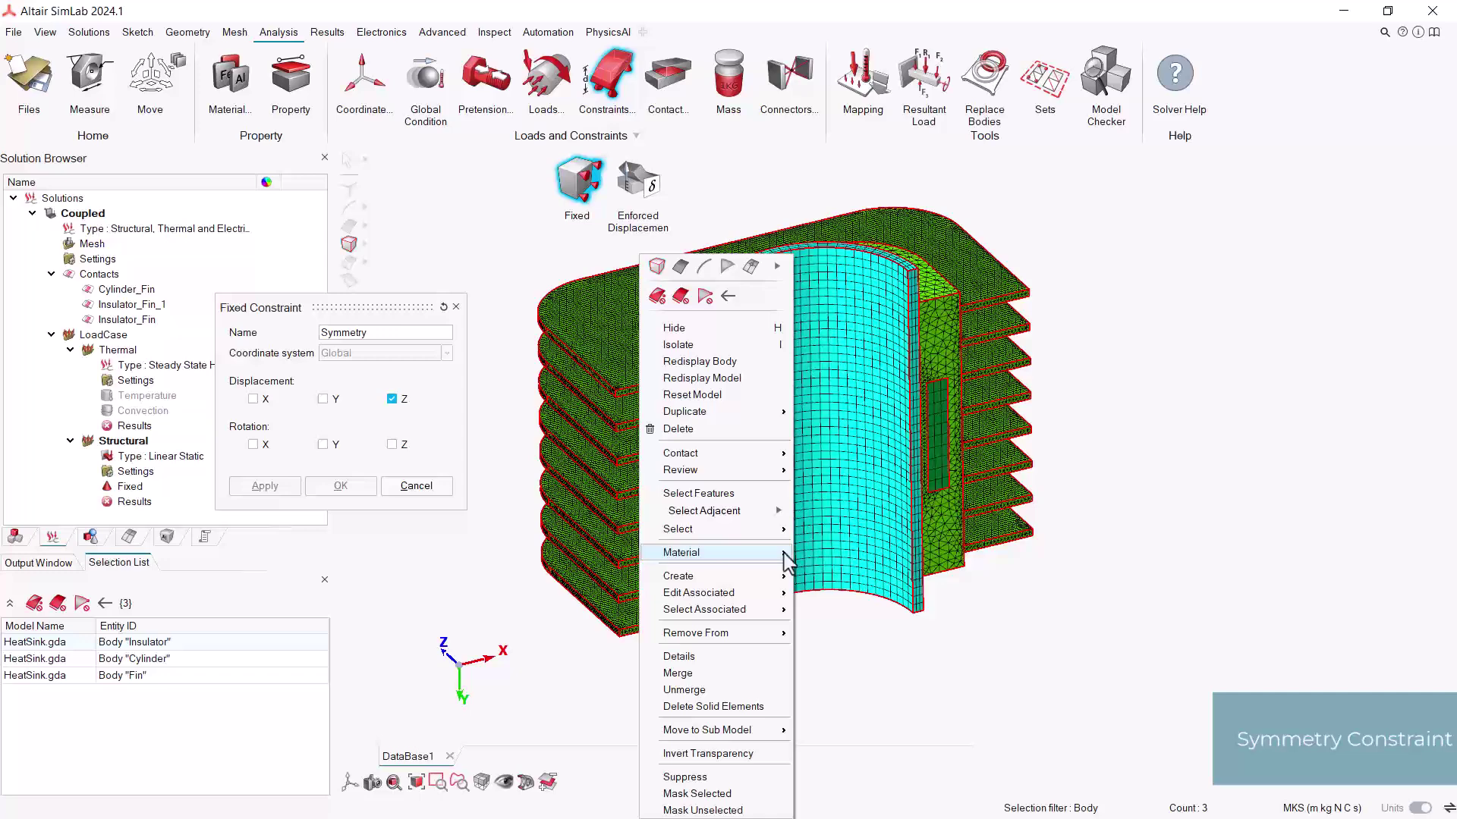
mouse_move(754, 532)
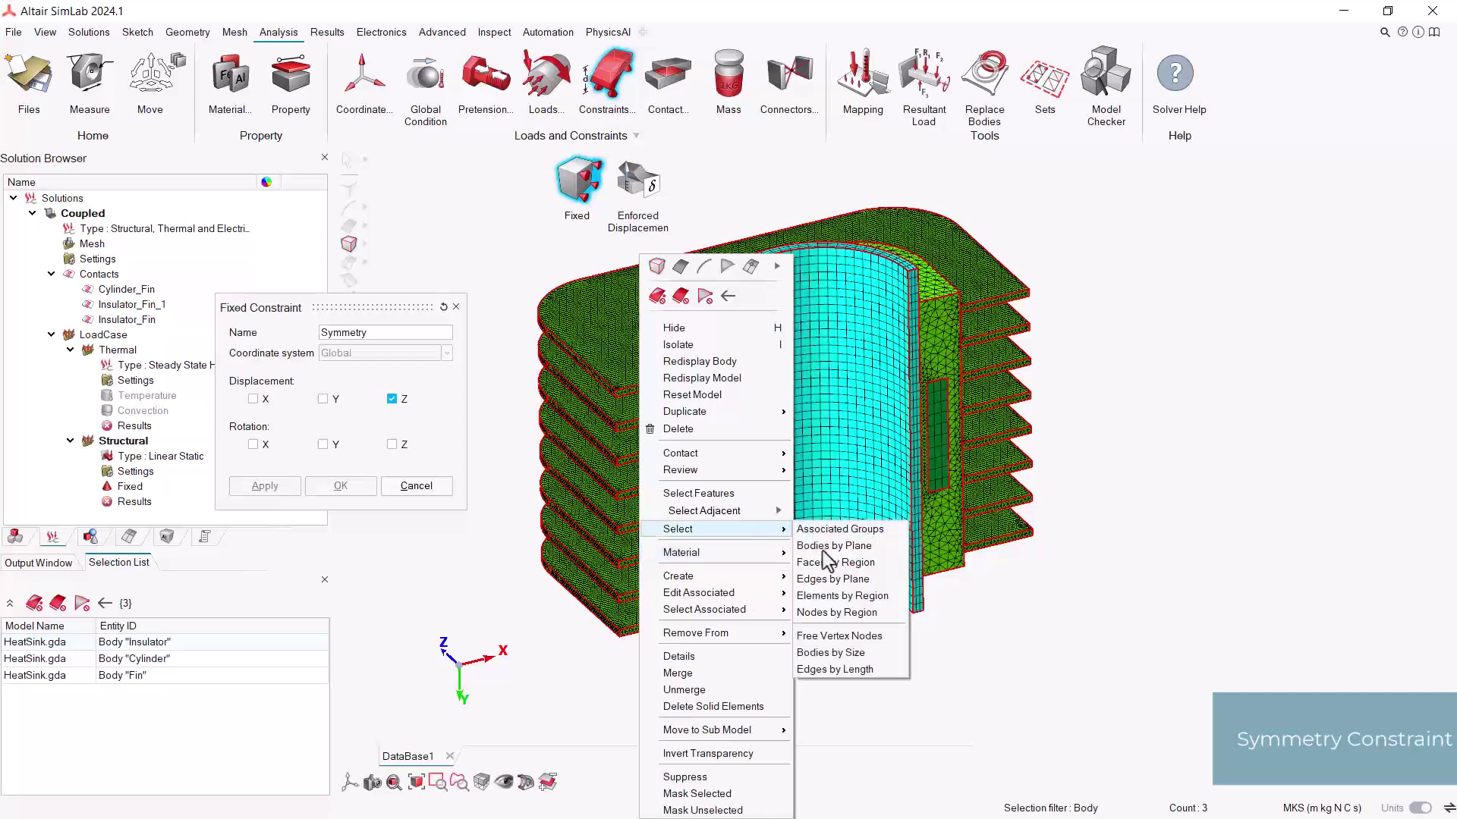
click(856, 565)
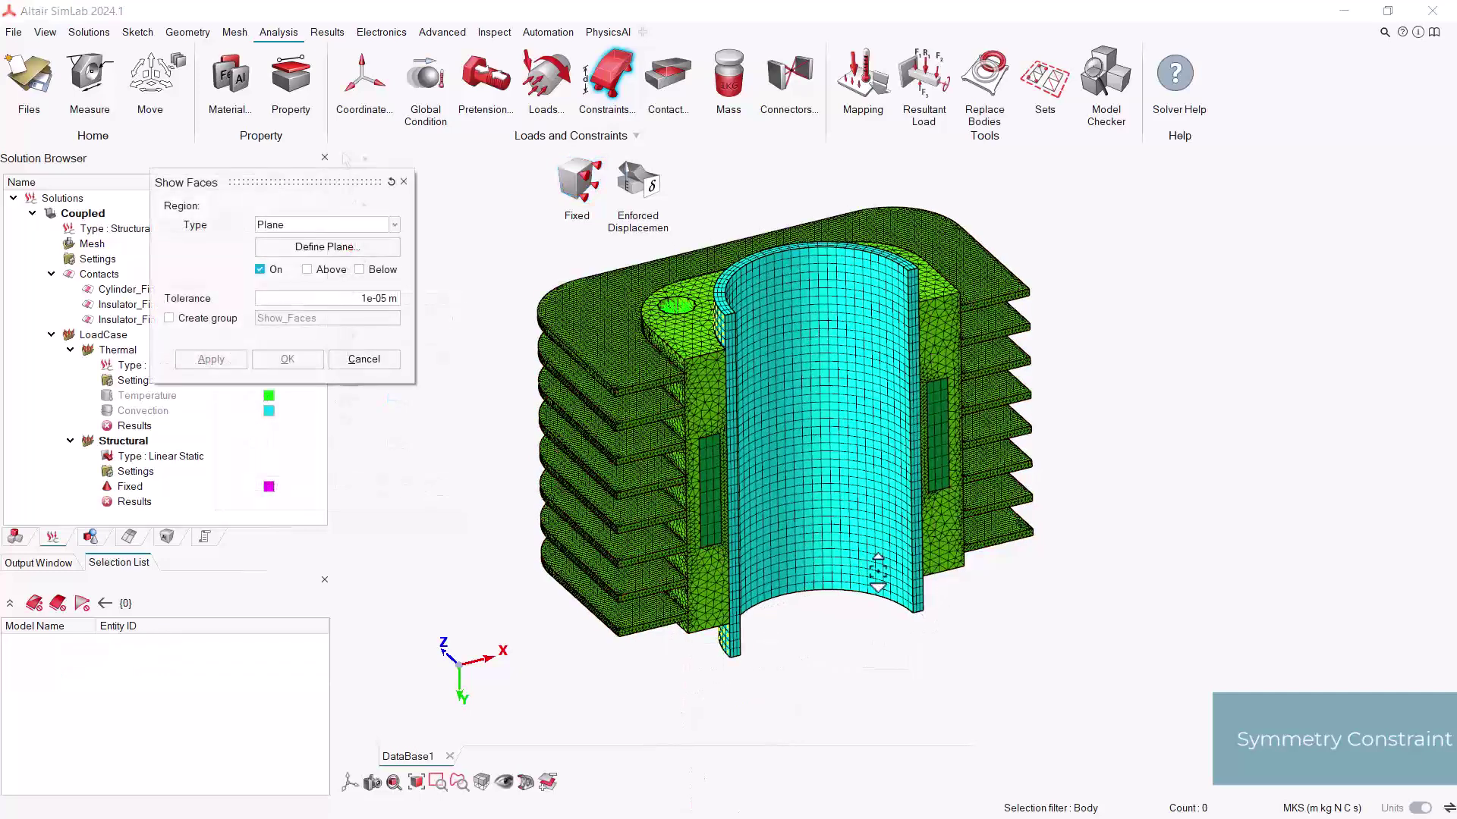
Define a region plane from the planar symmetry cut face and select the faces of all three bodies lying on it
click(319, 248)
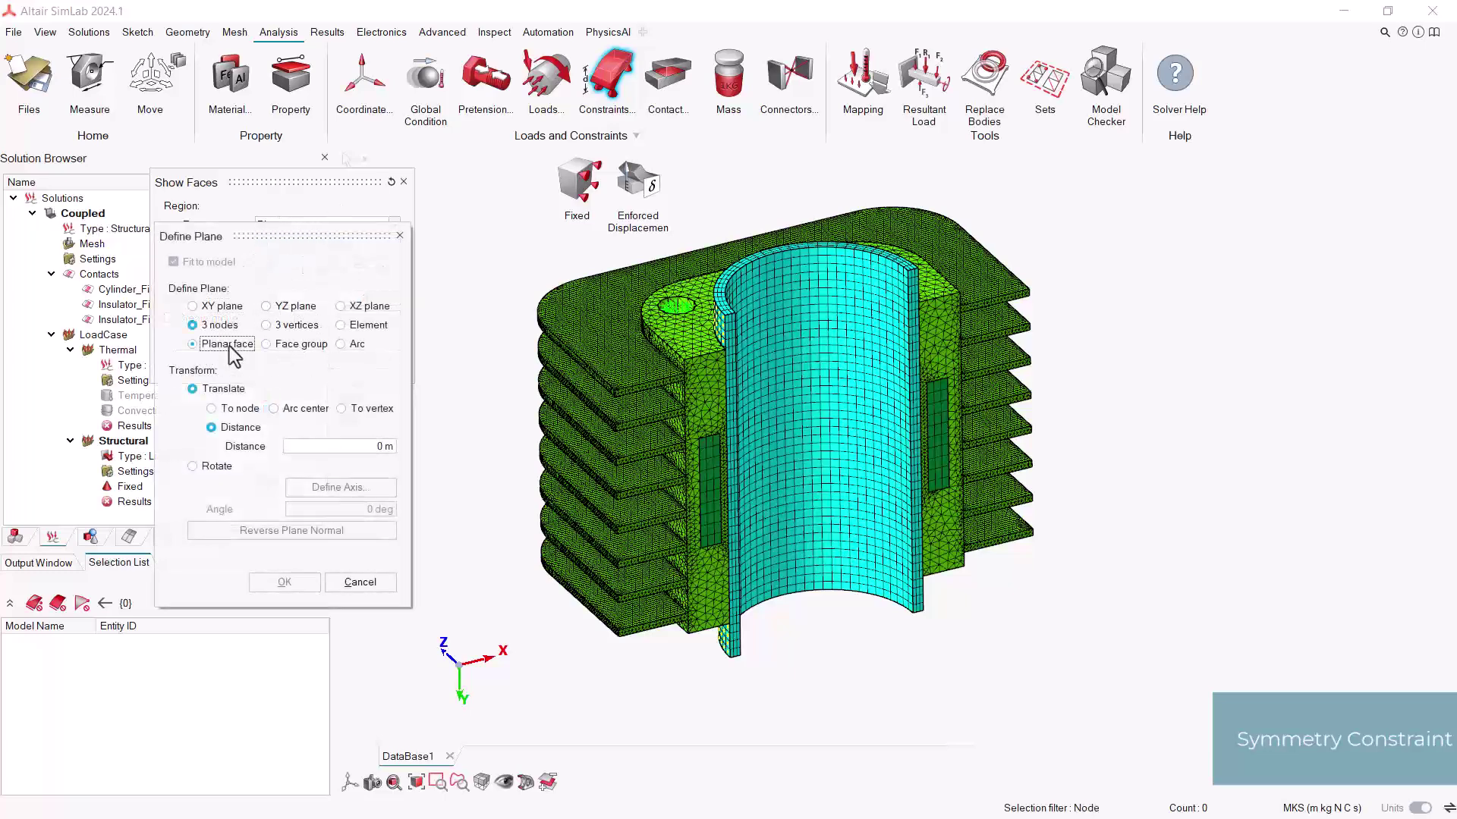
click(727, 437)
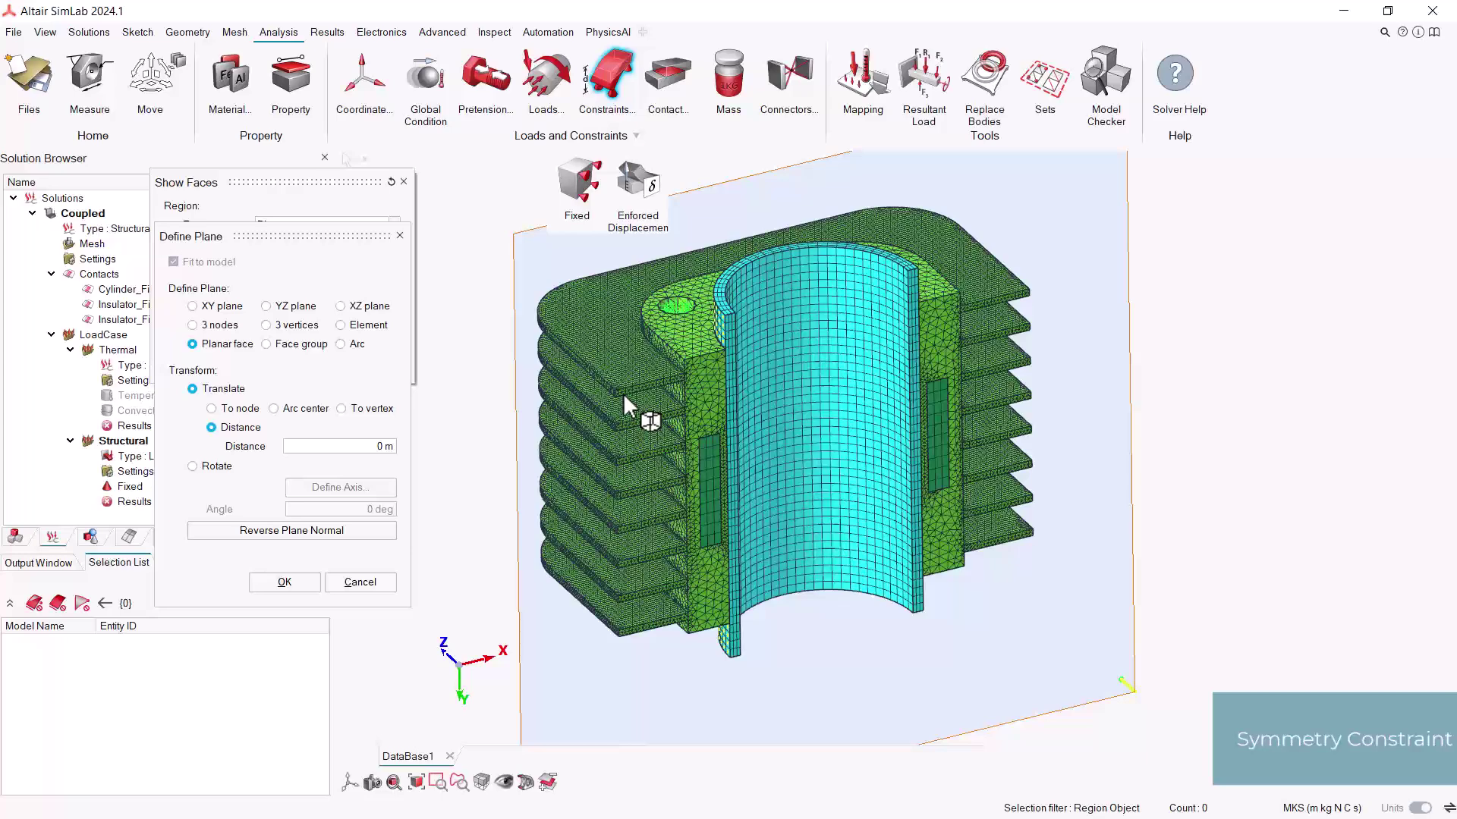
click(285, 582)
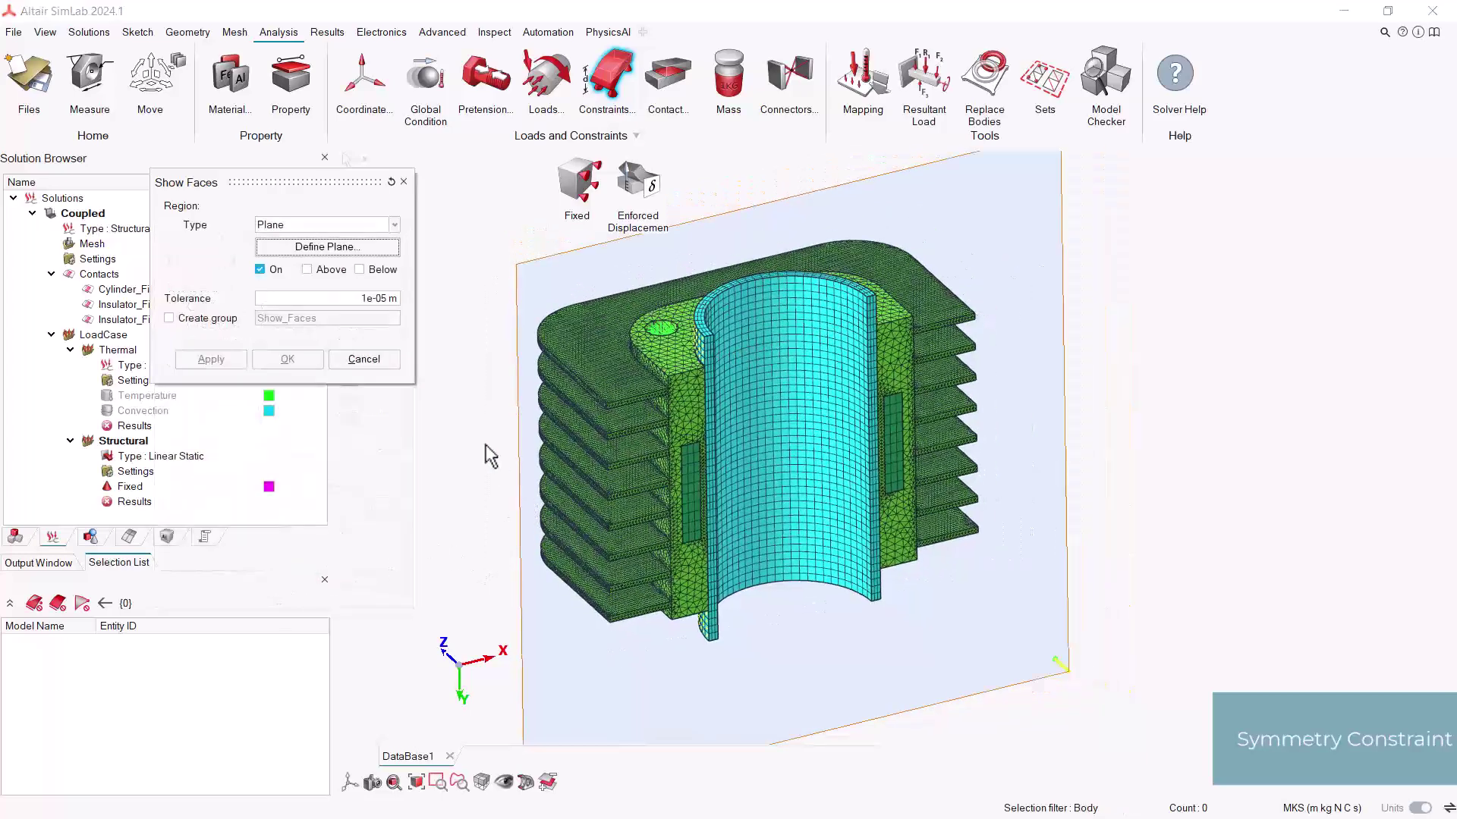
drag(553, 313, 1006, 628)
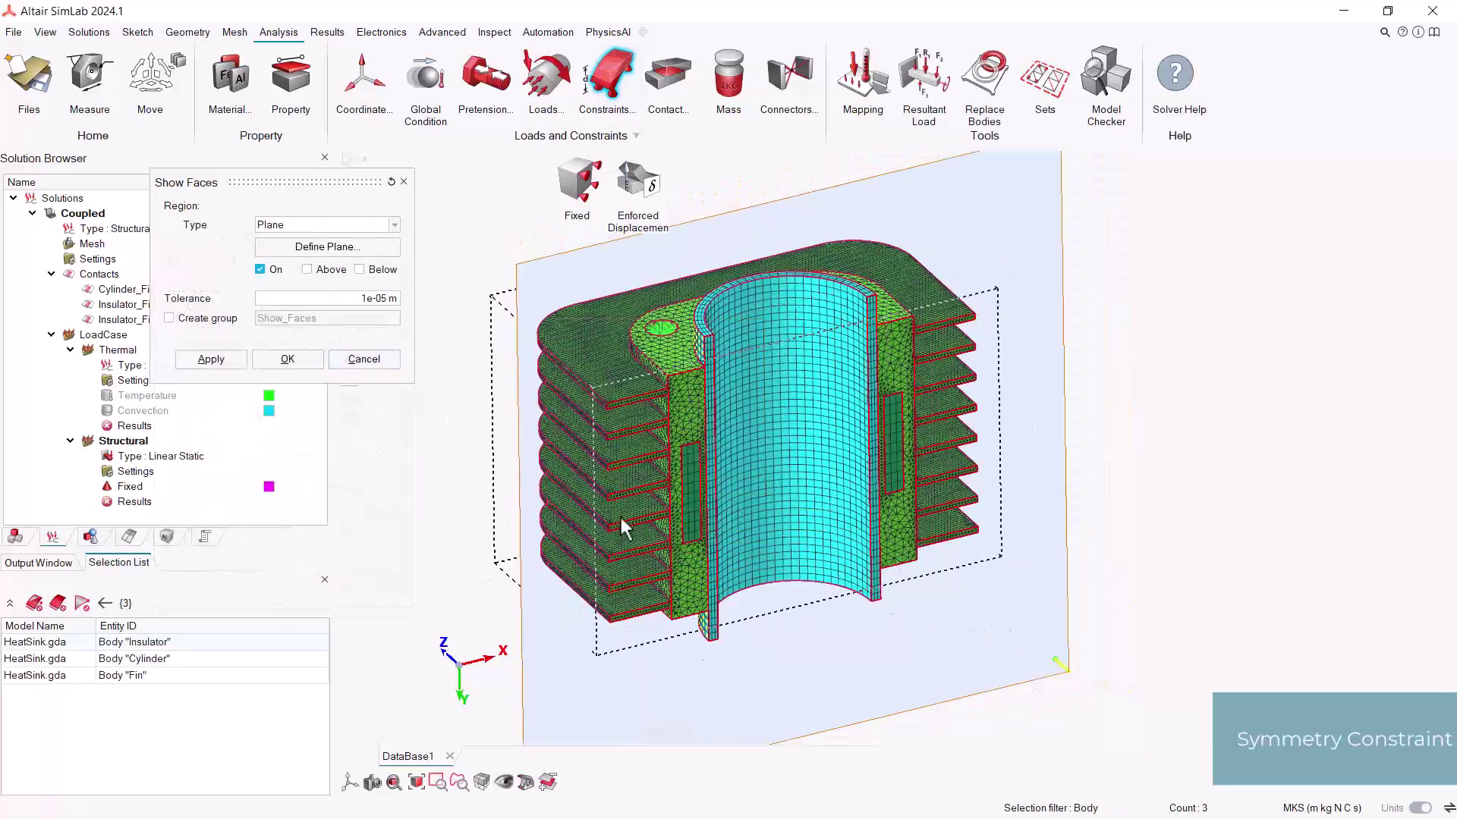
click(292, 361)
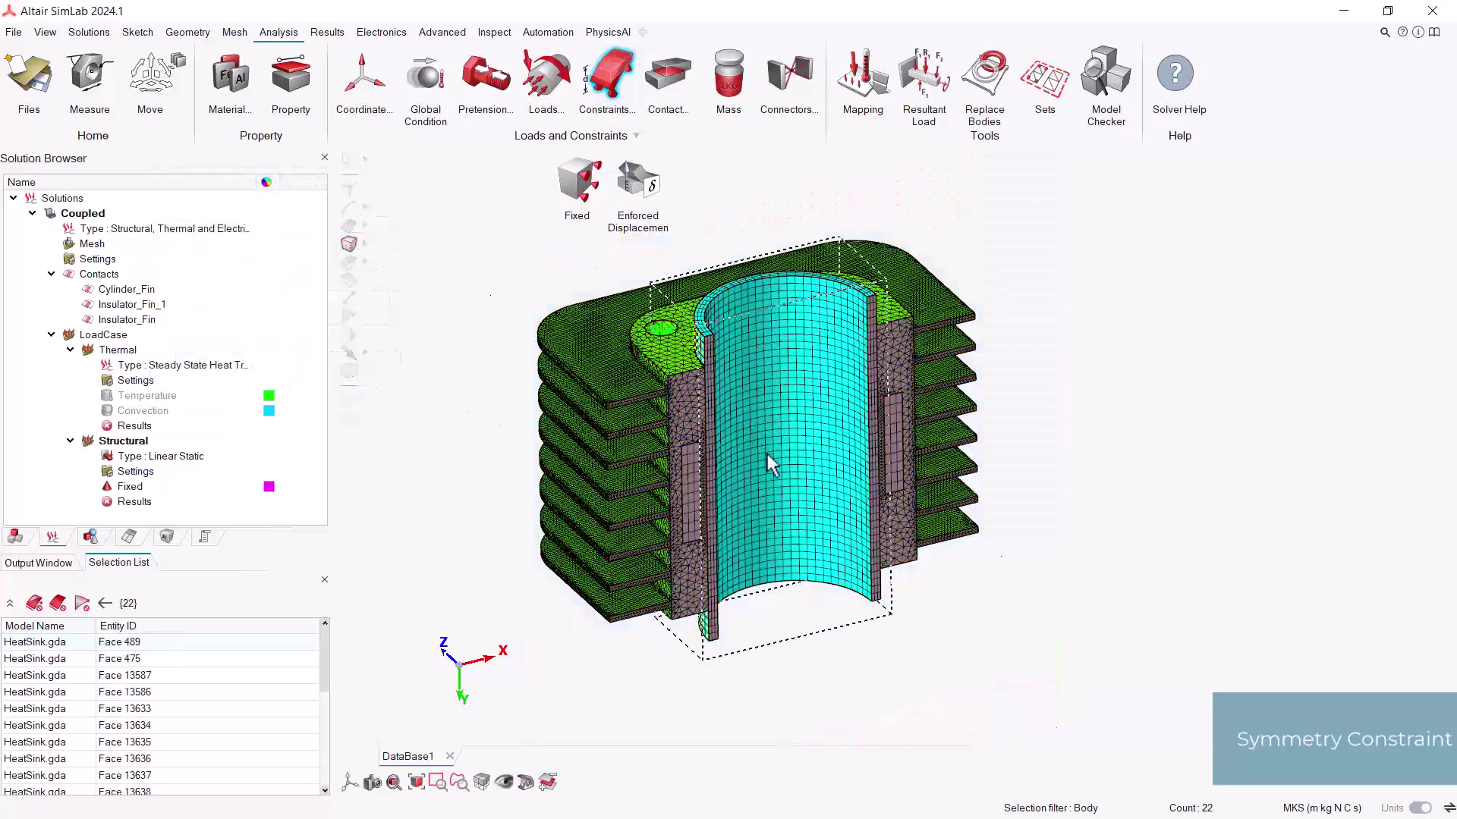
Create a fixed constraint named Symmetry on the selected cut faces, restraining only Z displacement
click(567, 197)
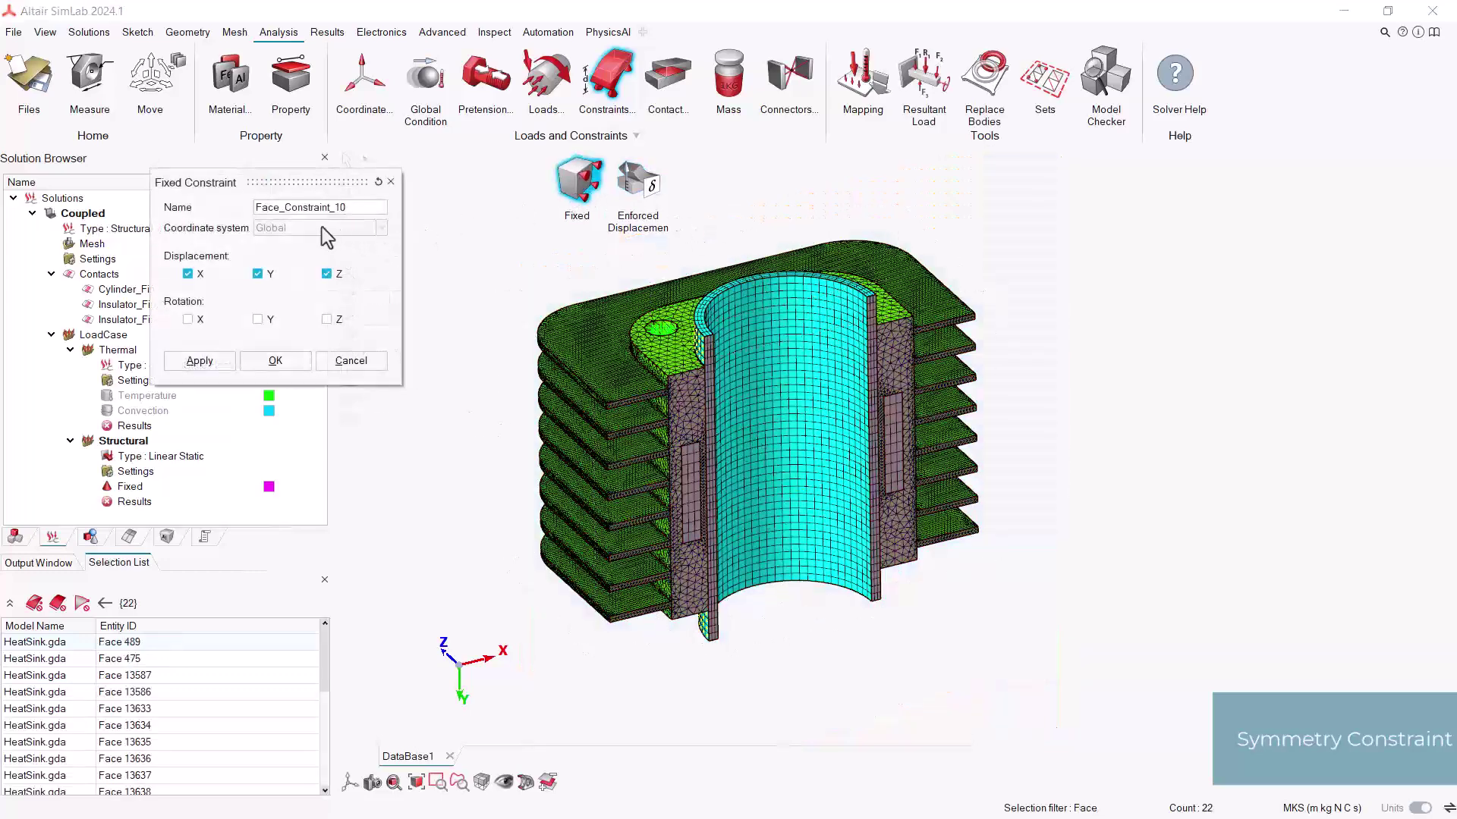
drag(346, 207, 244, 206)
text(Symmetry)
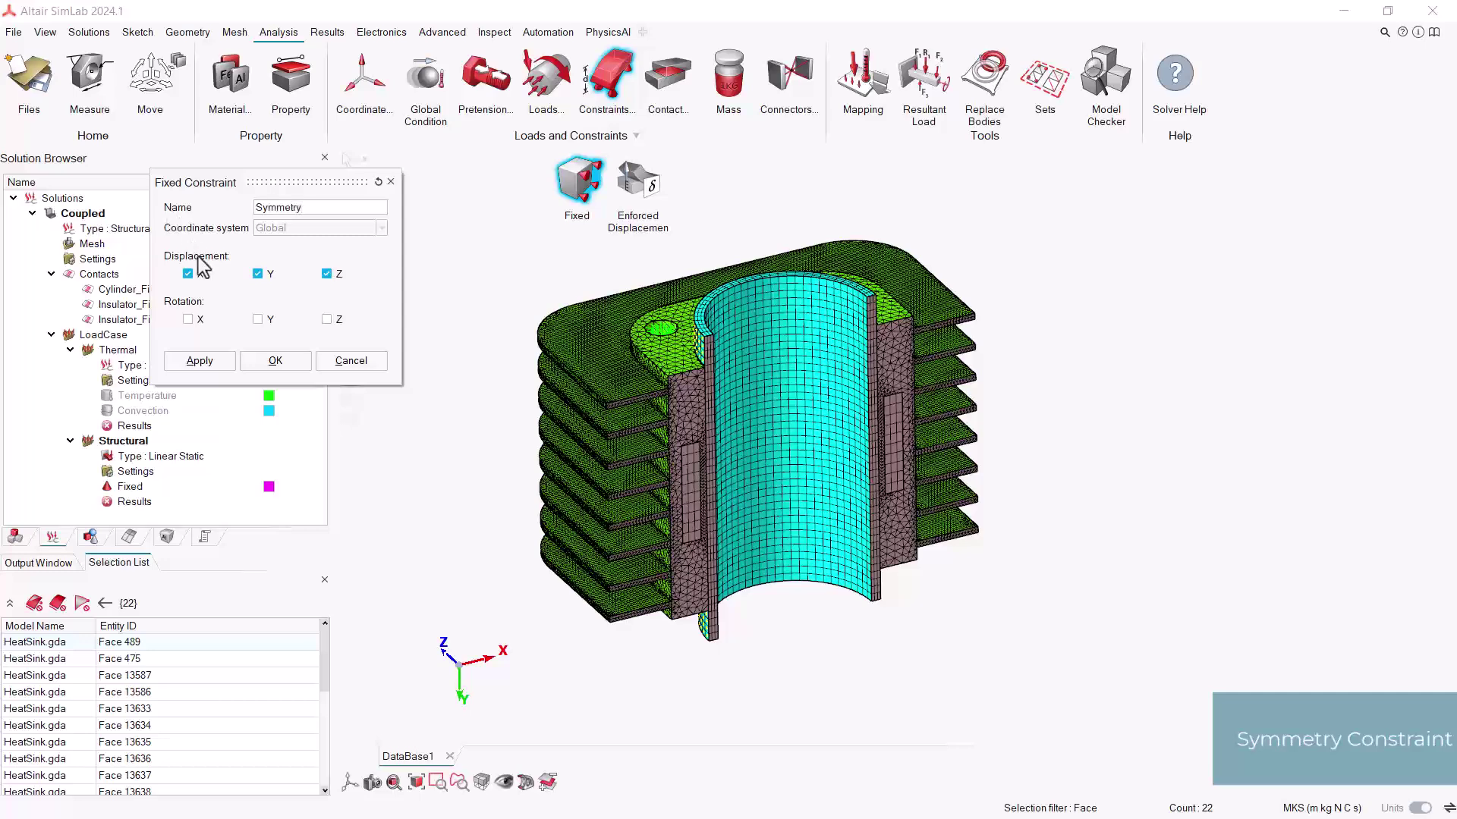
click(258, 274)
middle_drag(708, 472, 507, 679)
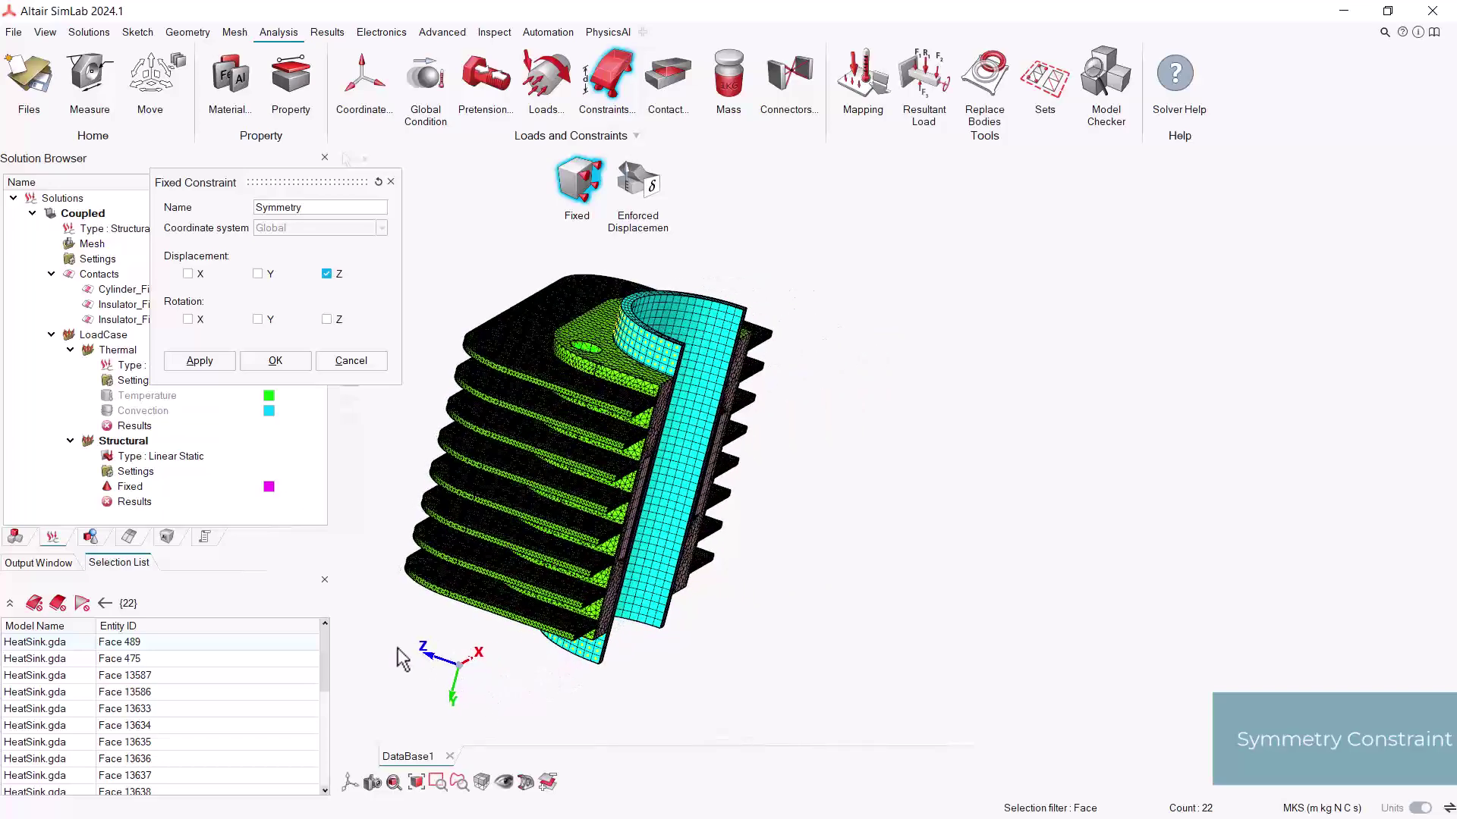
click(298, 363)
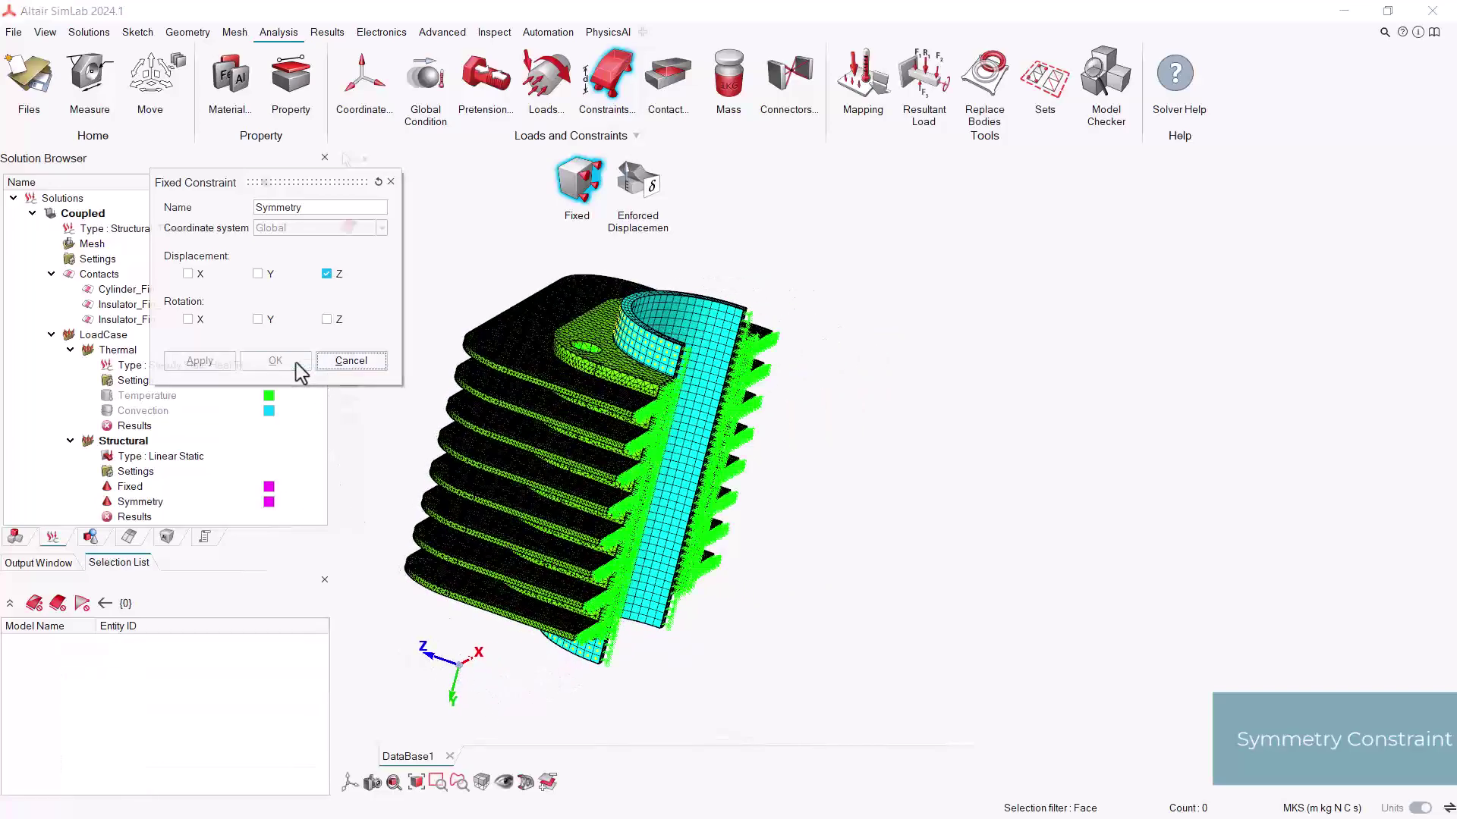
middle_drag(840, 599, 745, 592)
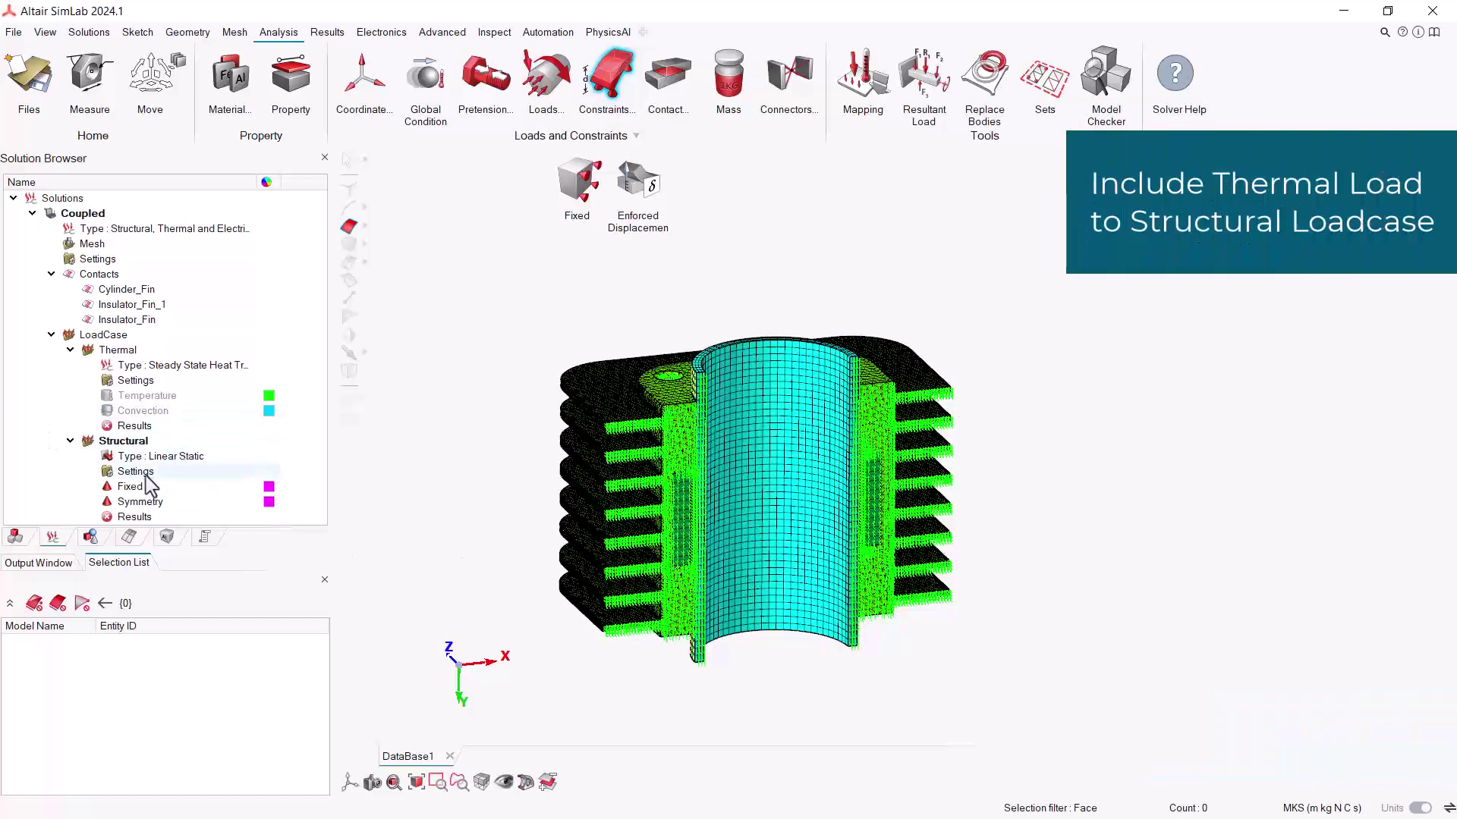
Include the Thermal load case as the temperature load case in the Structural load case settings
right_click(137, 472)
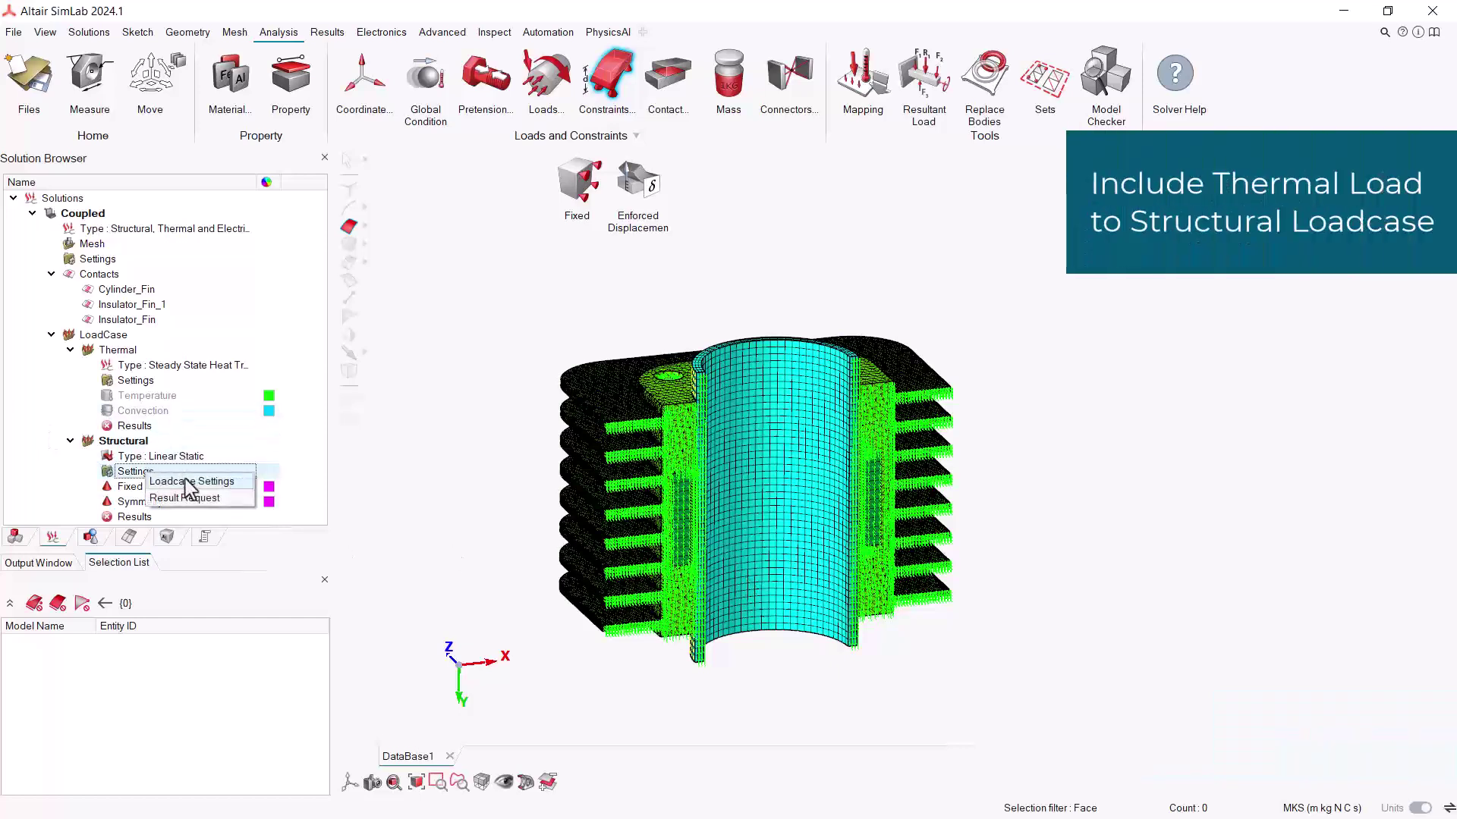
click(185, 481)
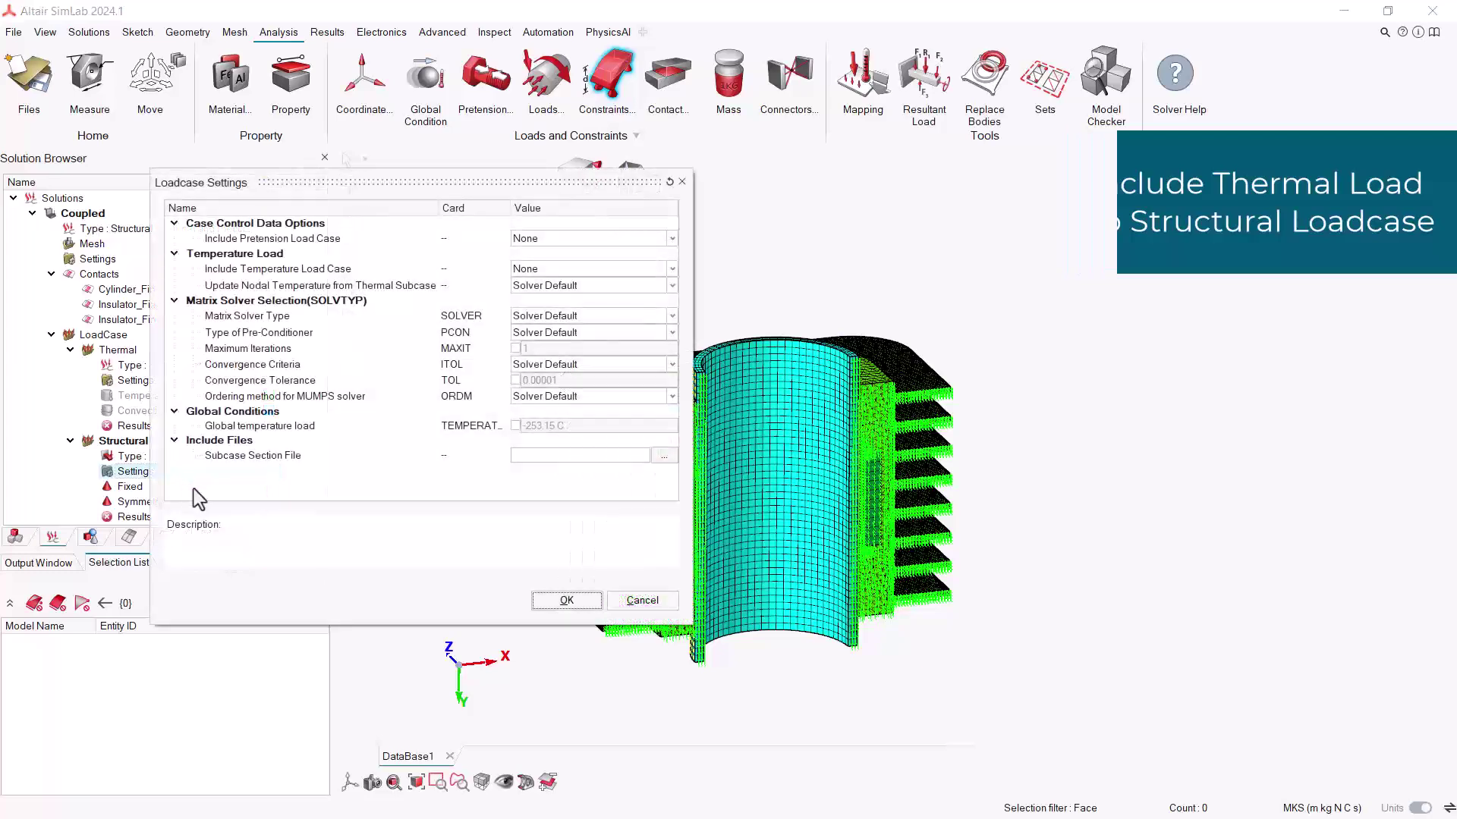
click(276, 270)
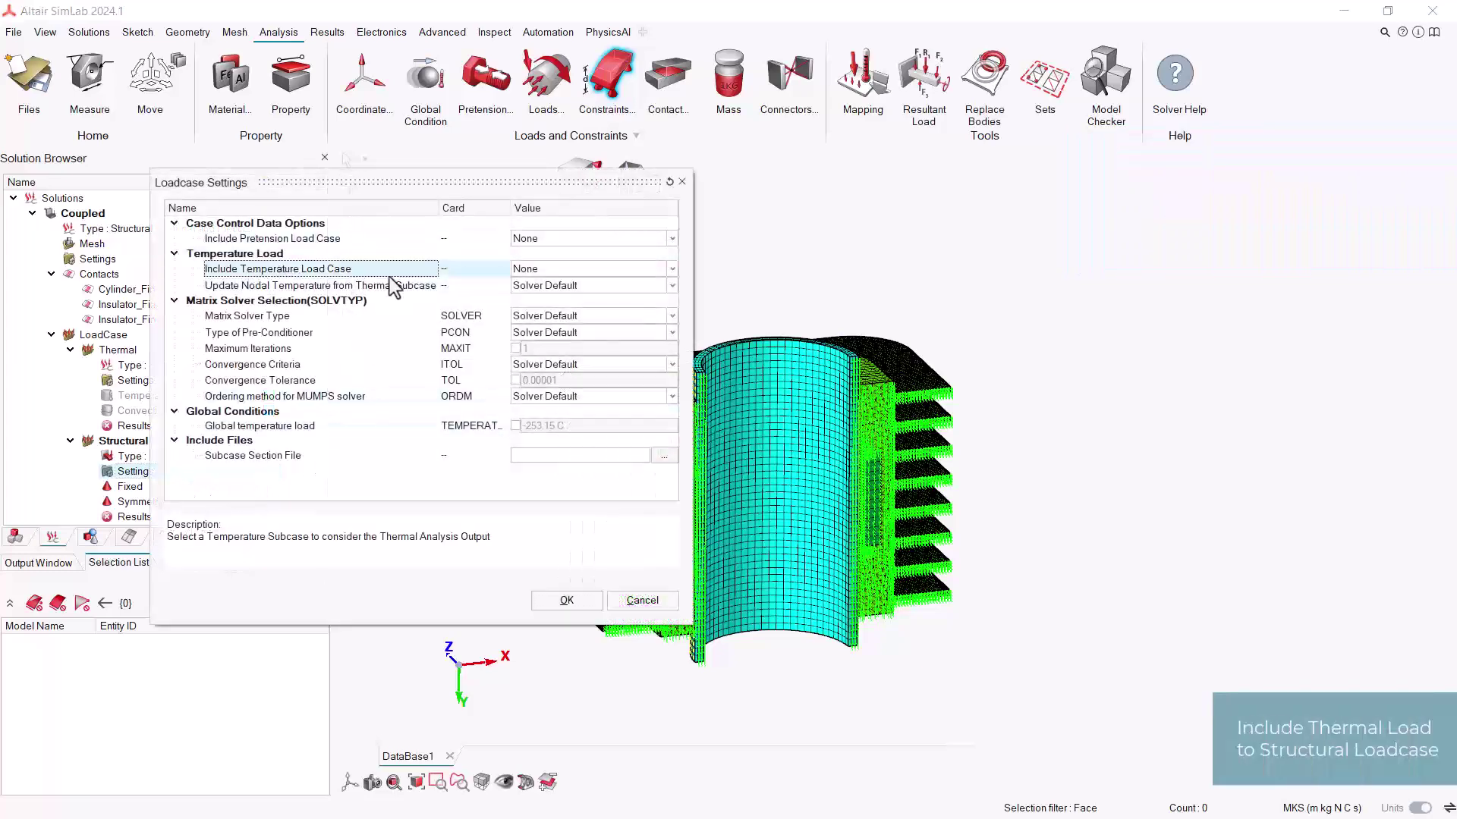
click(544, 272)
click(548, 296)
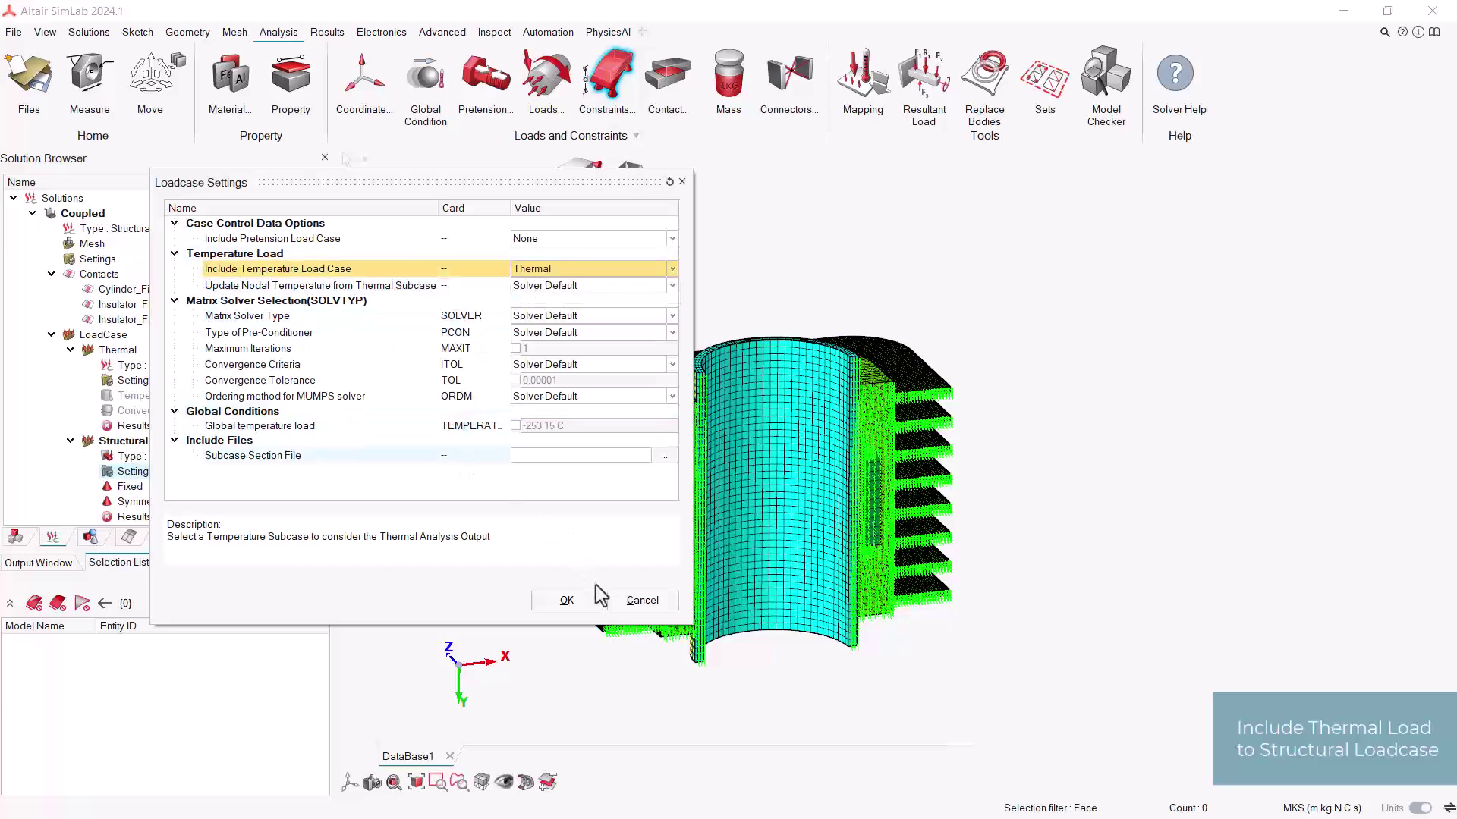
click(568, 600)
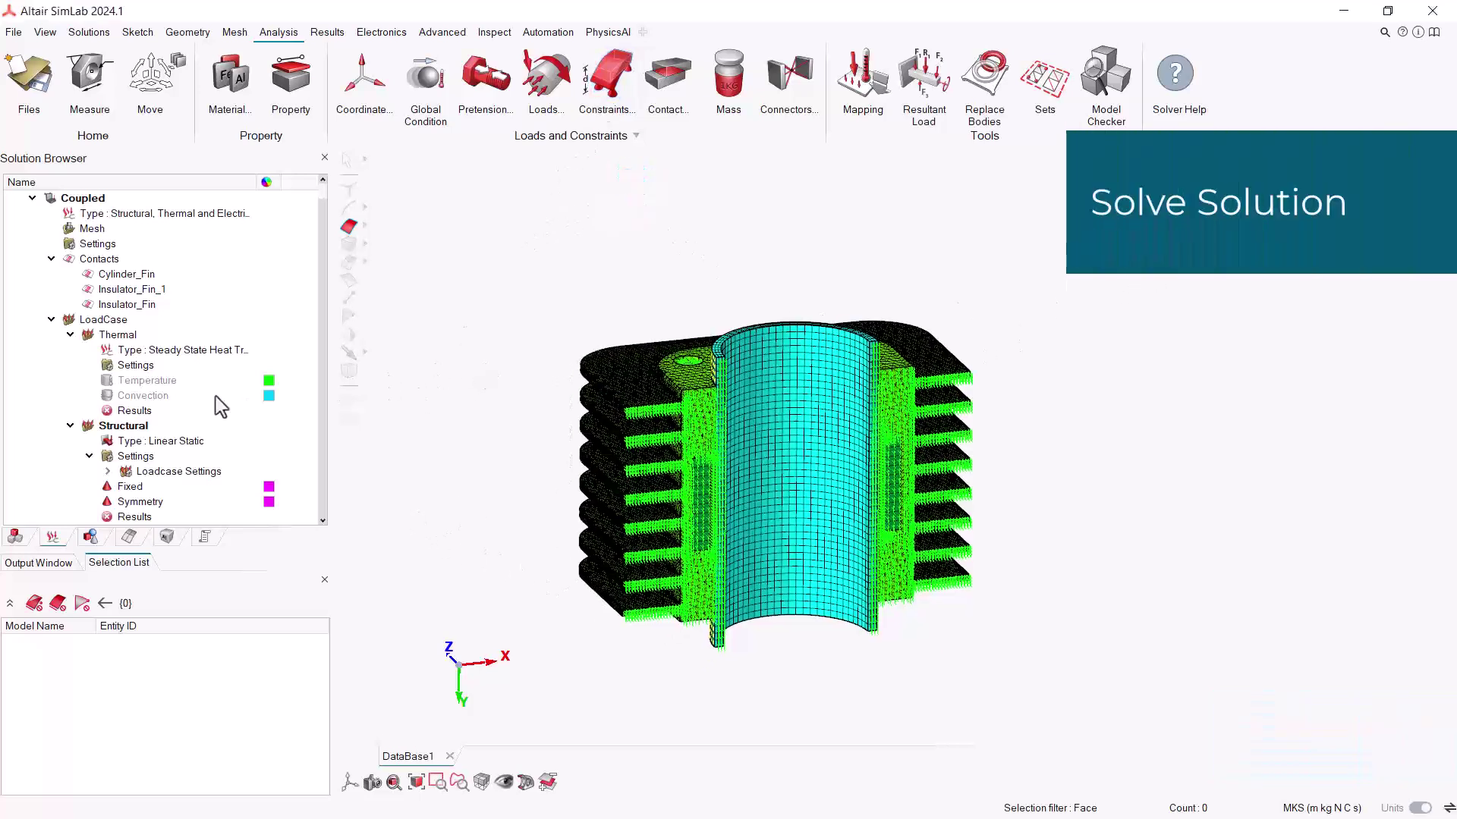
Solve the coupled solution by updating the Structural results, and inspect the grid temperature contour of the thermal subcase
right_click(154, 516)
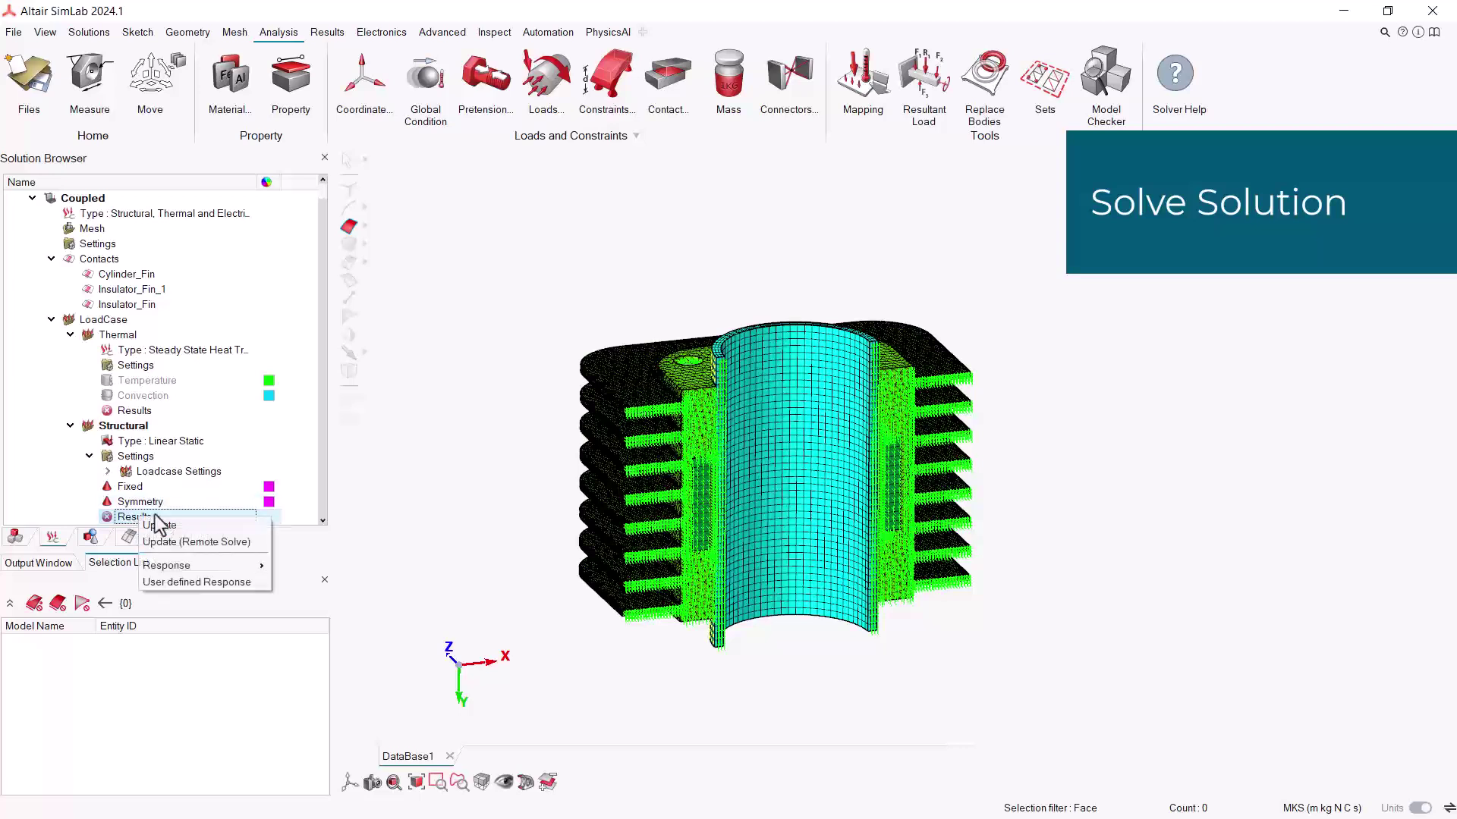
click(188, 526)
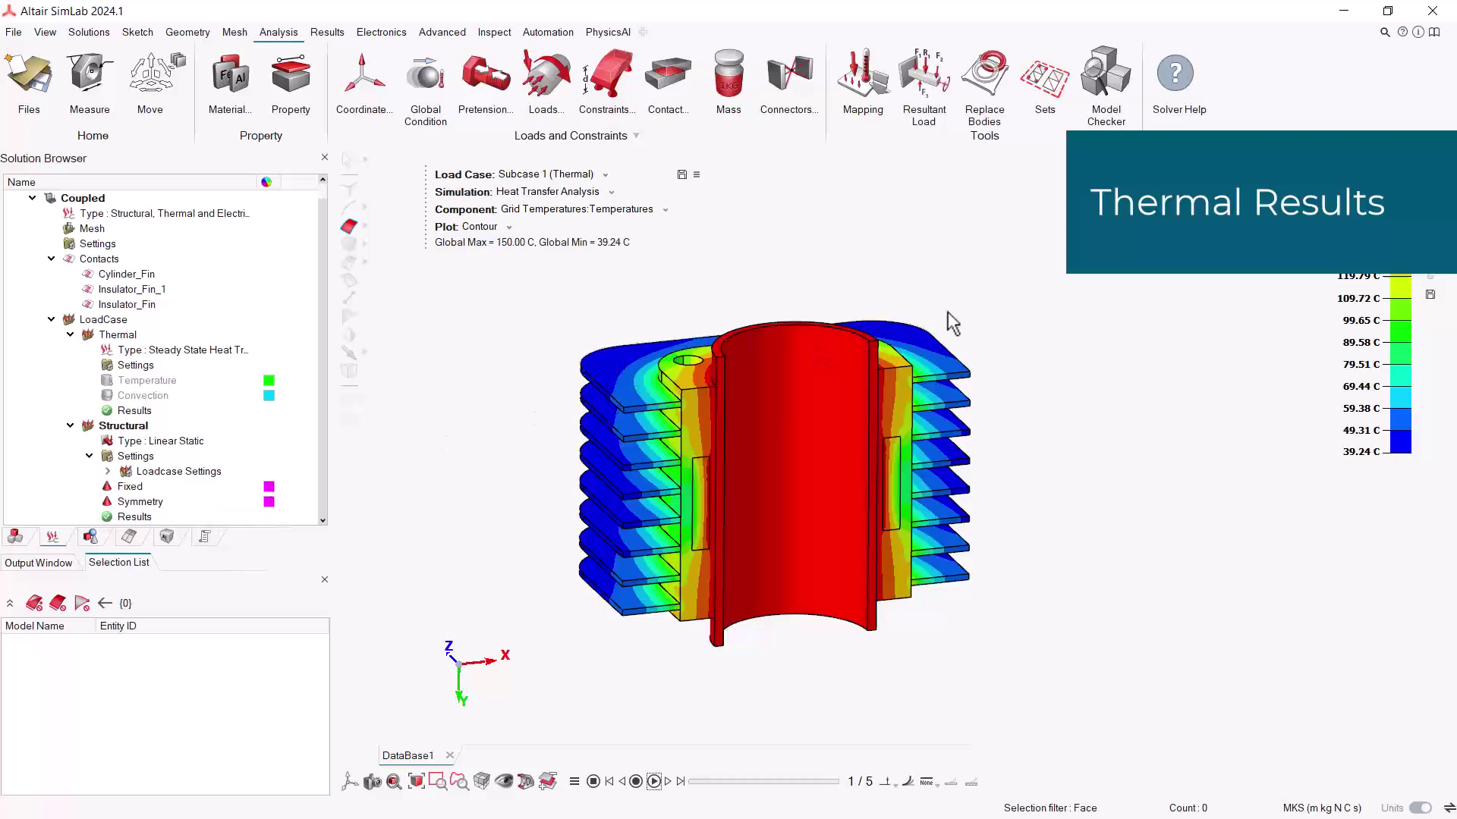
middle_drag(972, 338, 732, 524)
scroll(843, 542, up, 3)
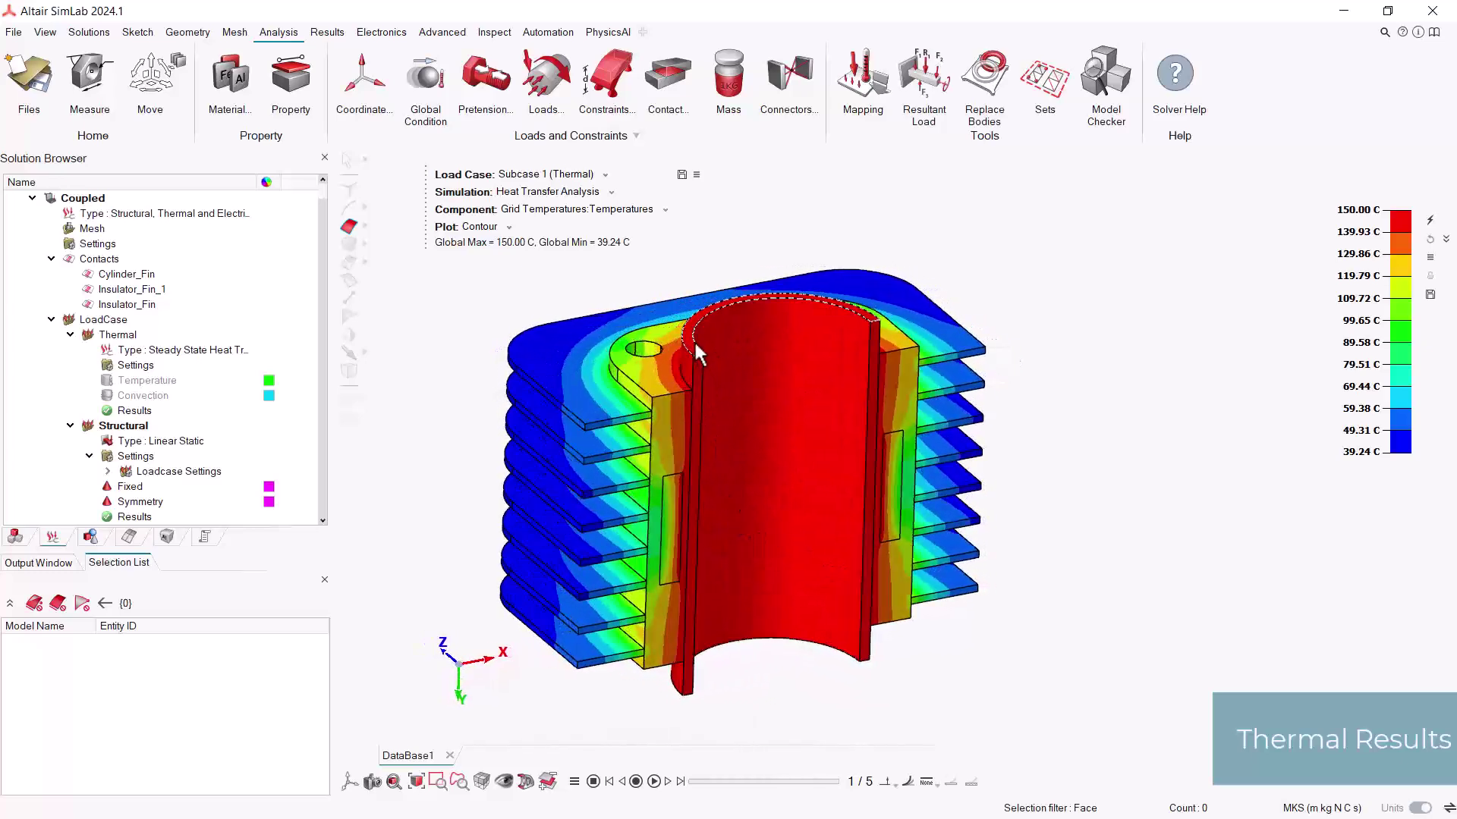
Display the Subcase 2 (Structural) stress results and return the deformation animation to its first frame
click(584, 175)
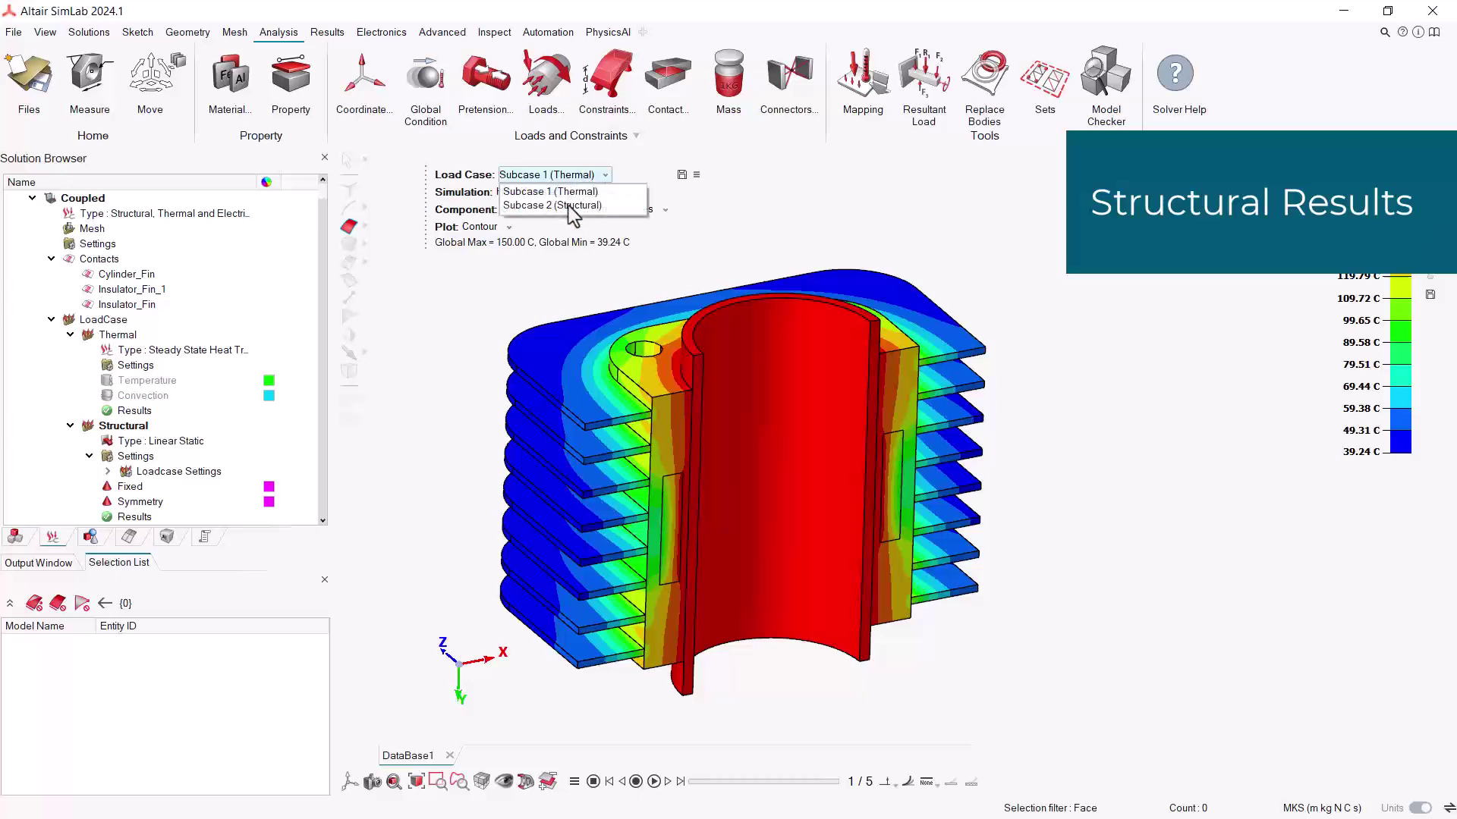
click(573, 204)
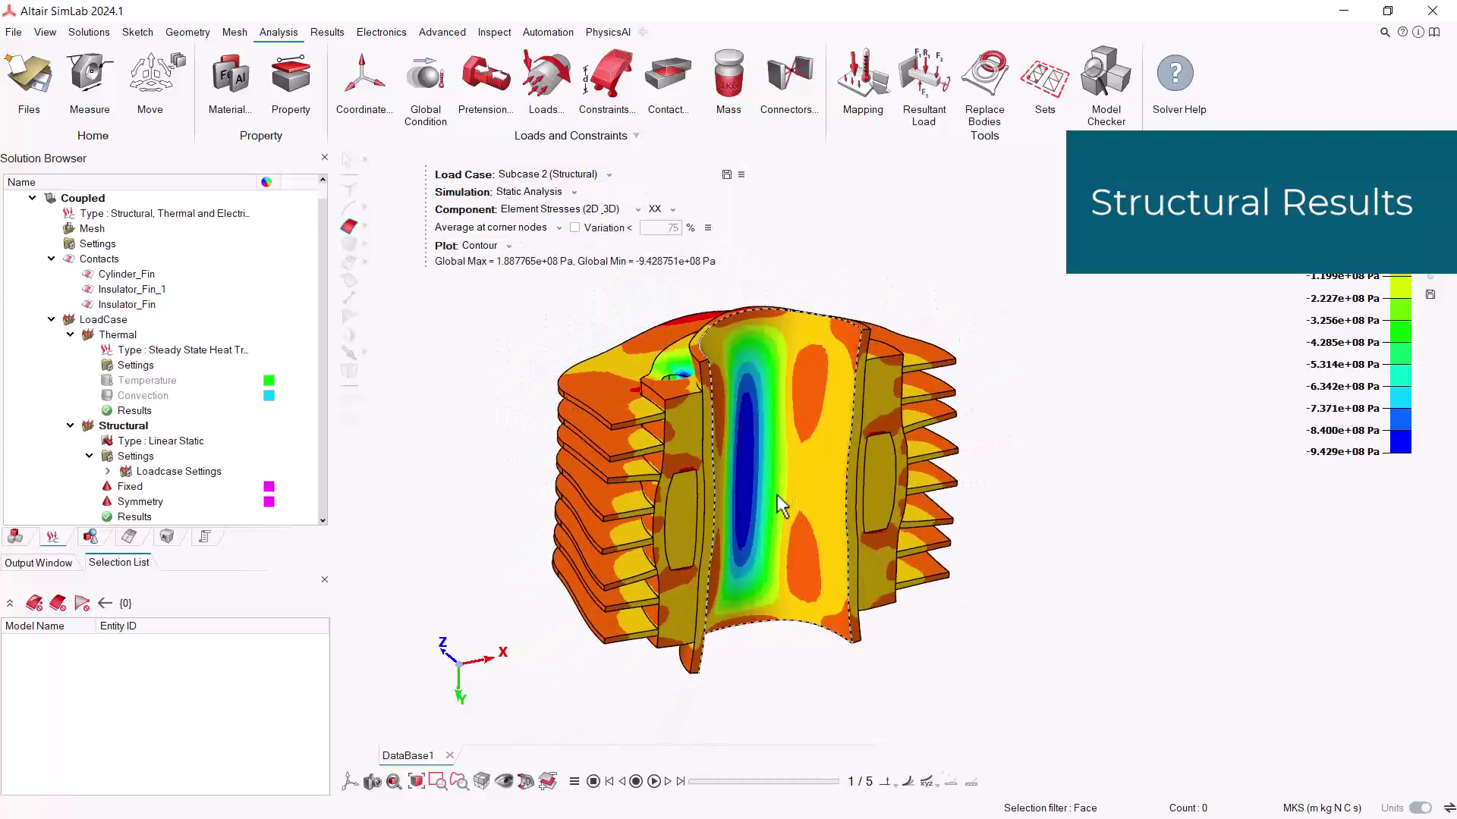
middle_drag(777, 495, 795, 521)
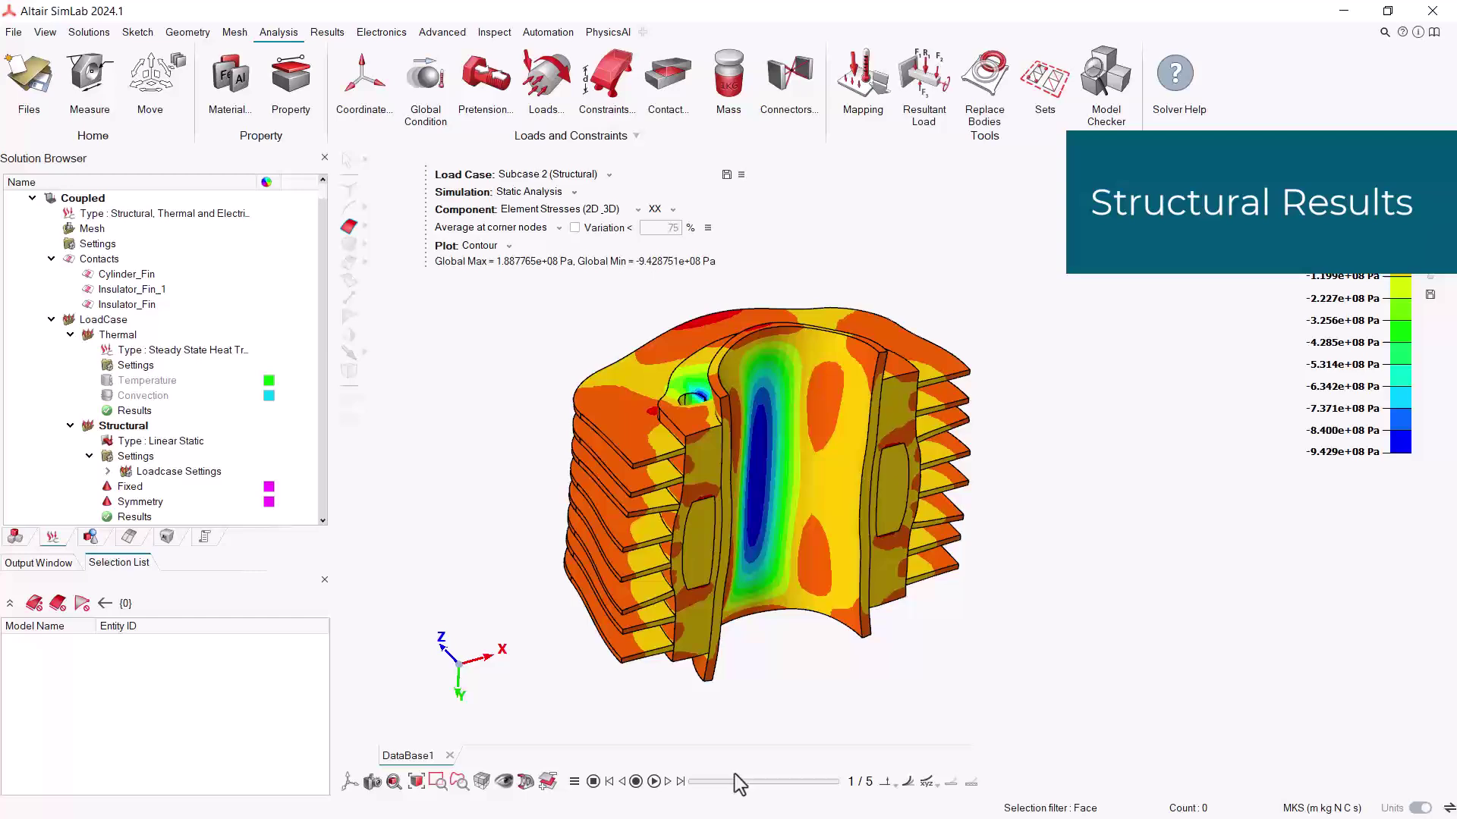
mouse_move(695, 782)
mouse_down()
mouse_move(834, 782)
mouse_move(689, 782)
mouse_up()
Switch the element stress contour to Von Mises and inspect the stress distribution on the heat sink
click(655, 210)
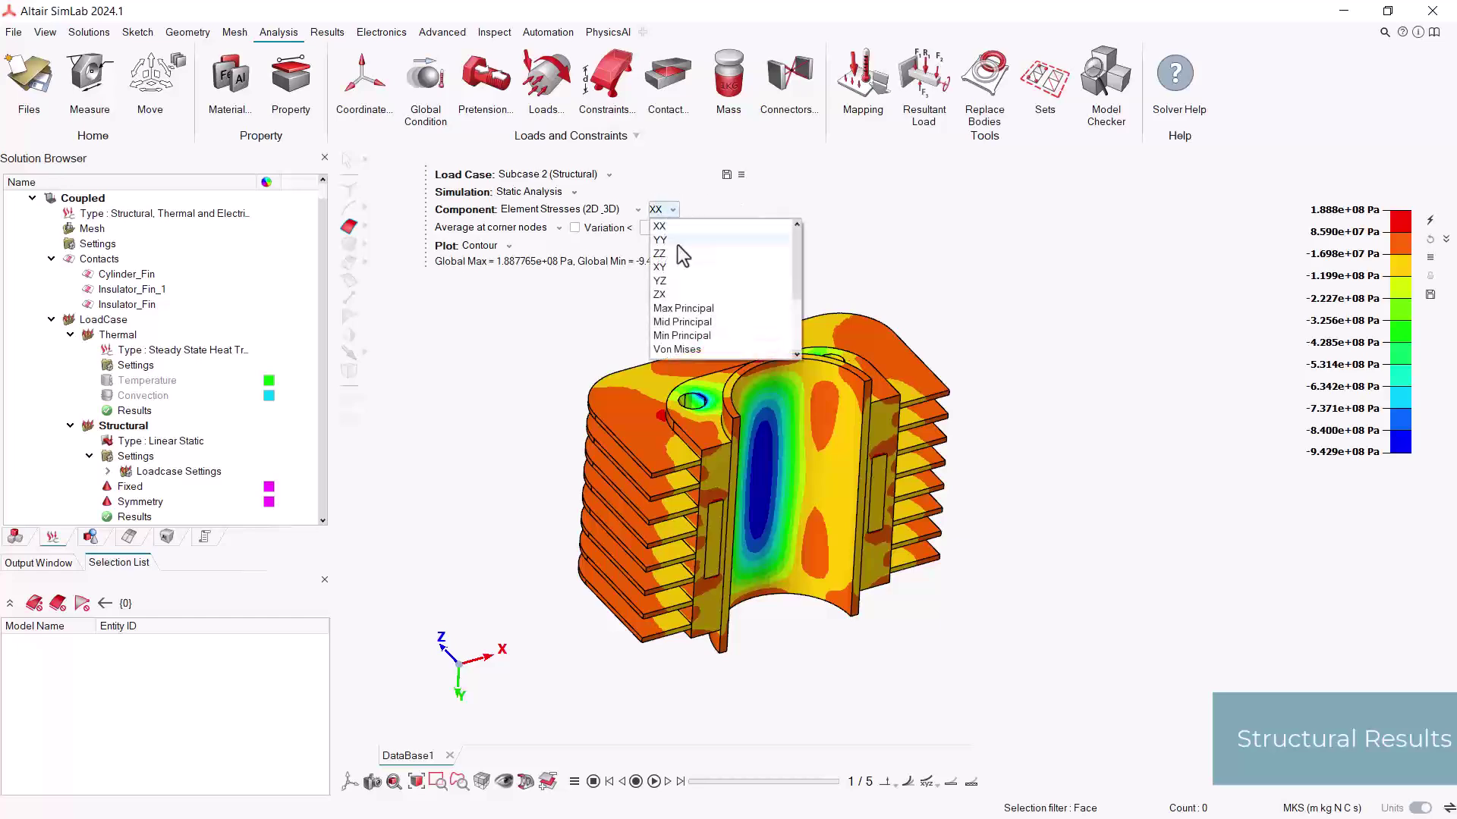
click(708, 348)
scroll(764, 499, down, 1)
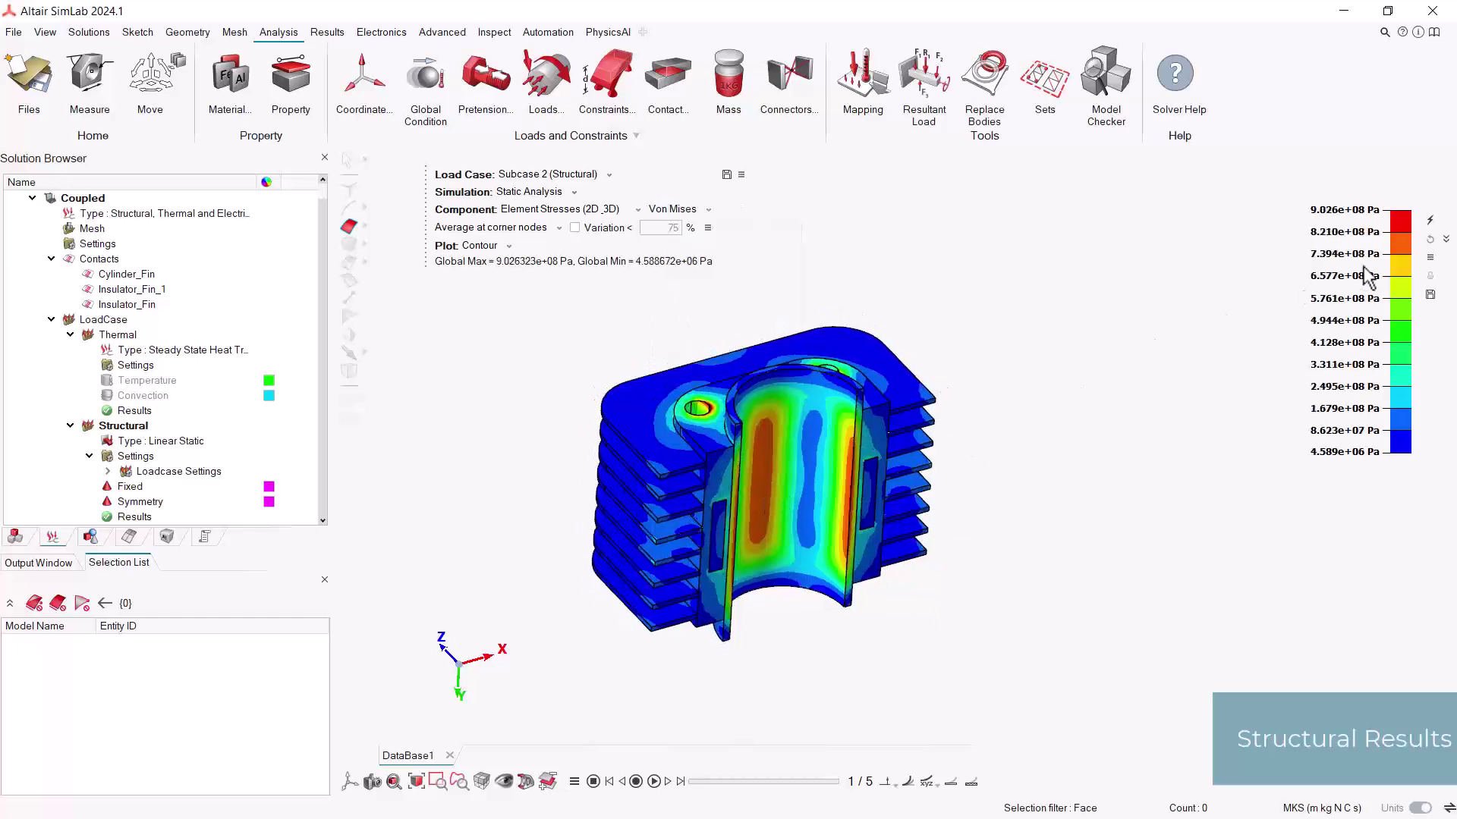
mouse_move(1114, 391)
middle_down()
mouse_move(1067, 364)
mouse_move(1133, 393)
mouse_move(1093, 388)
middle_up()
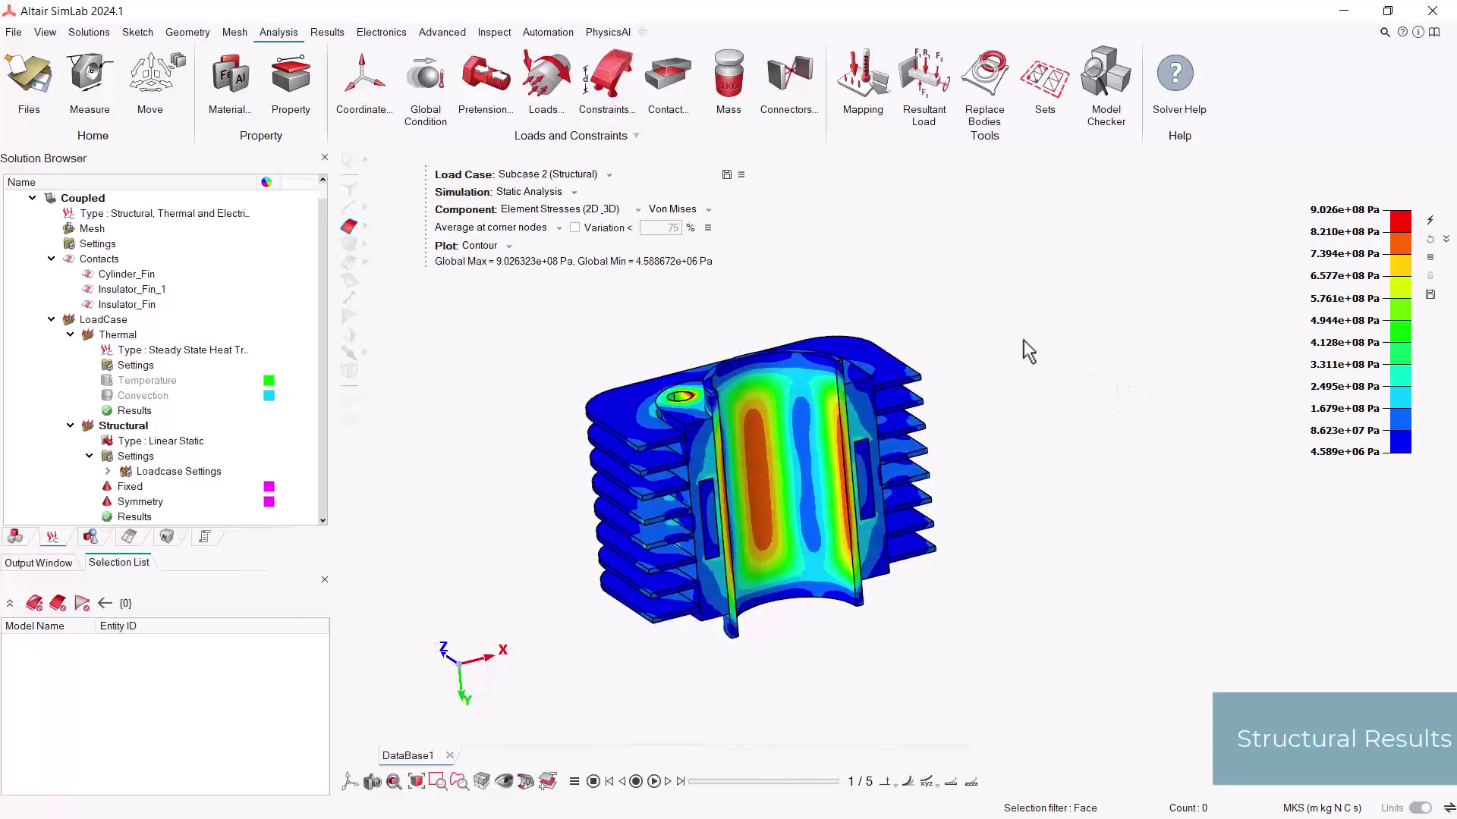
Show the resultant Displacement contour and advance the deformation animation to frame 5
click(609, 210)
click(573, 226)
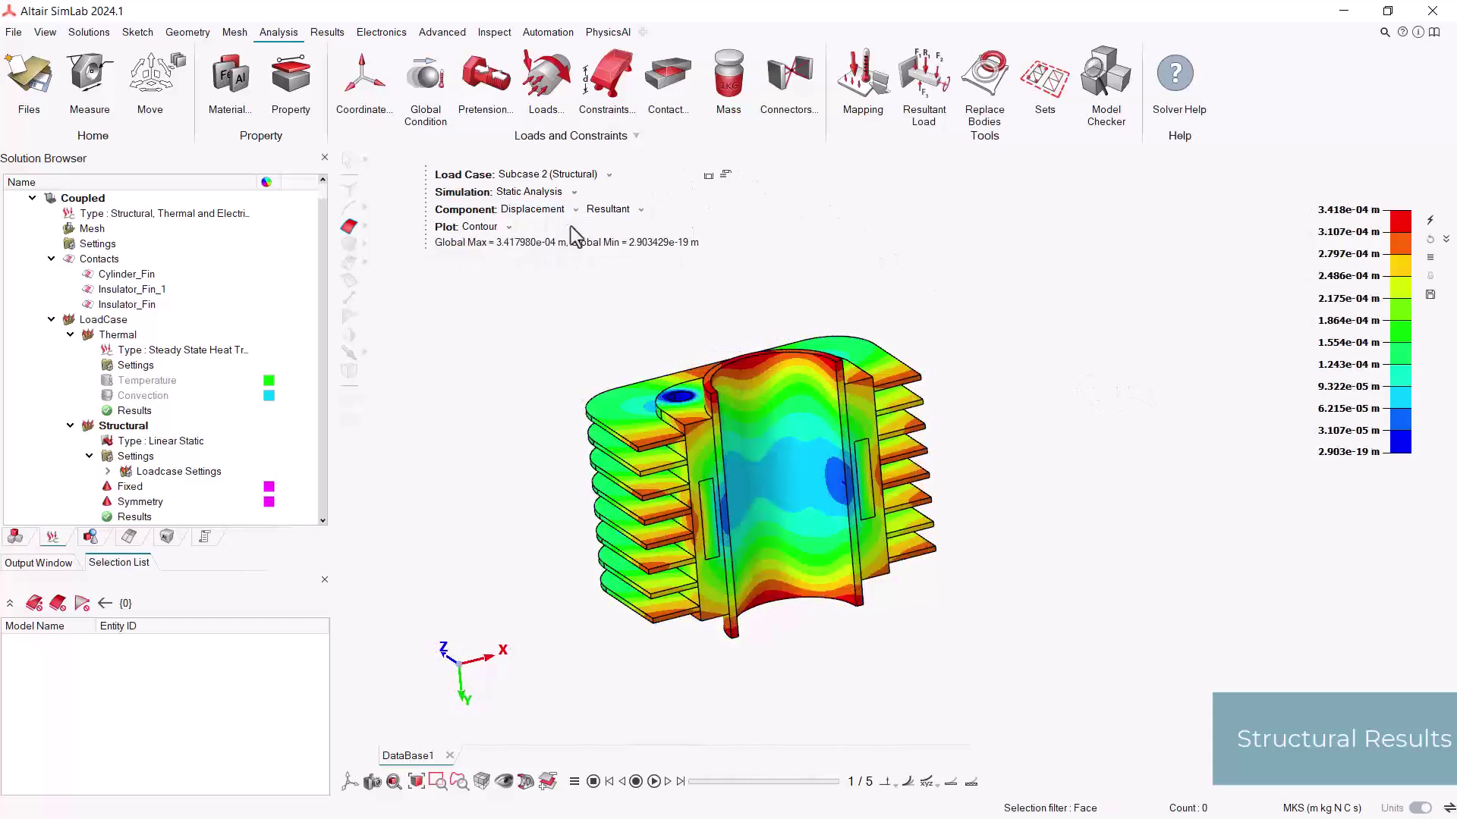
ctrl+middle_drag(751, 337, 772, 377)
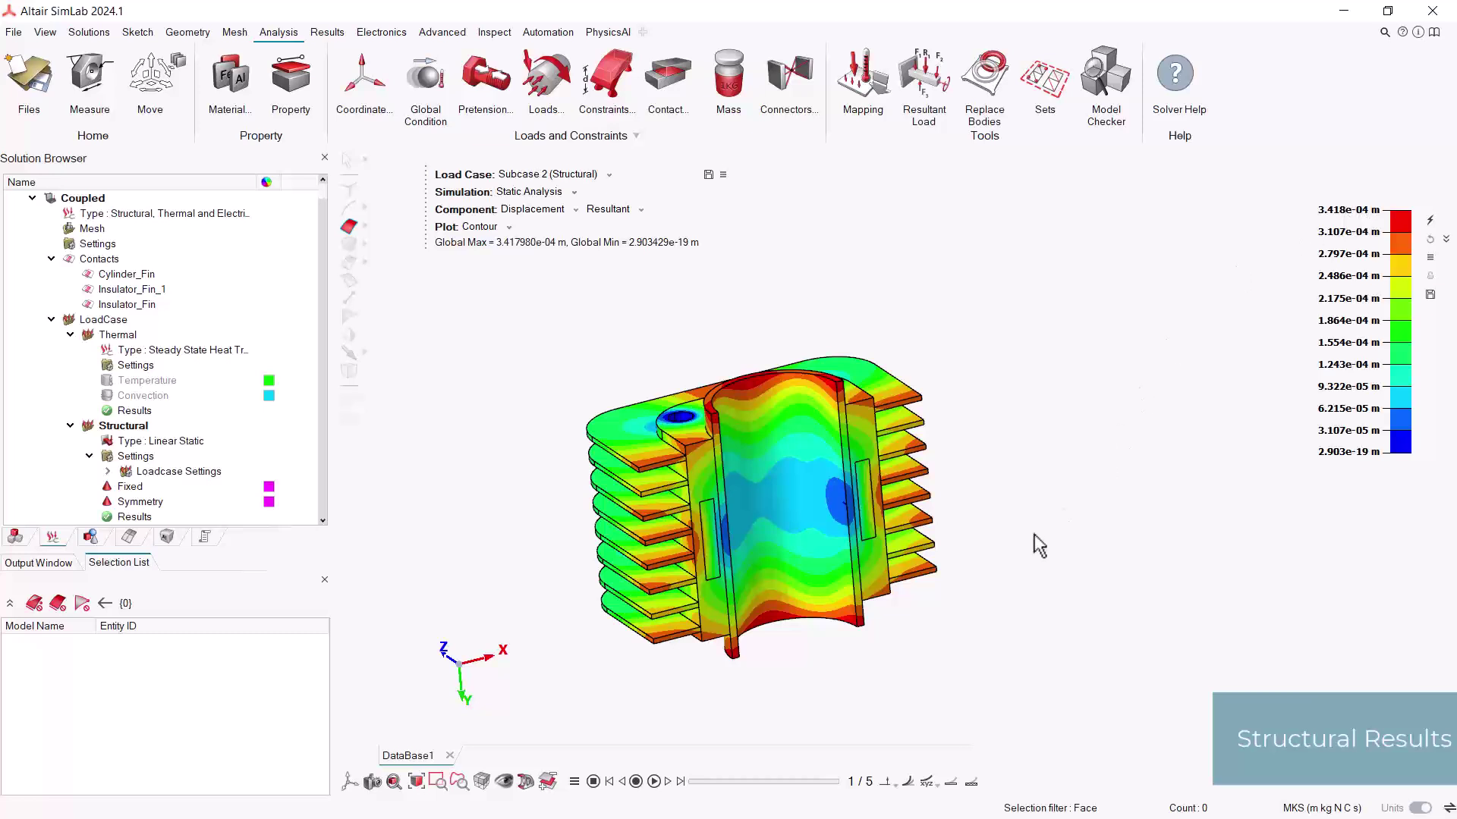
drag(706, 786, 883, 795)
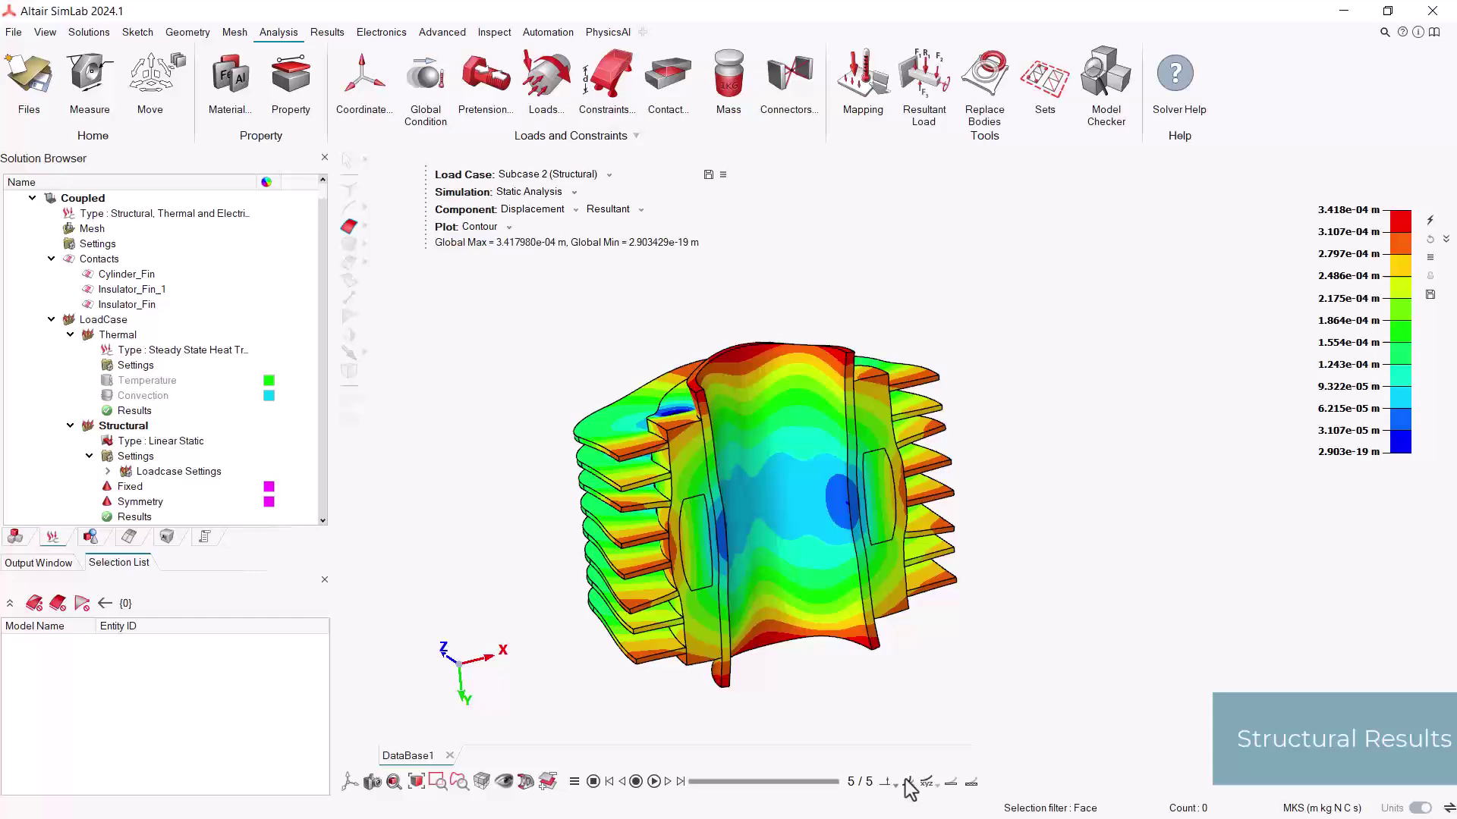
Turn off automatic scaling for the uniform deformed shape display
click(908, 783)
click(866, 697)
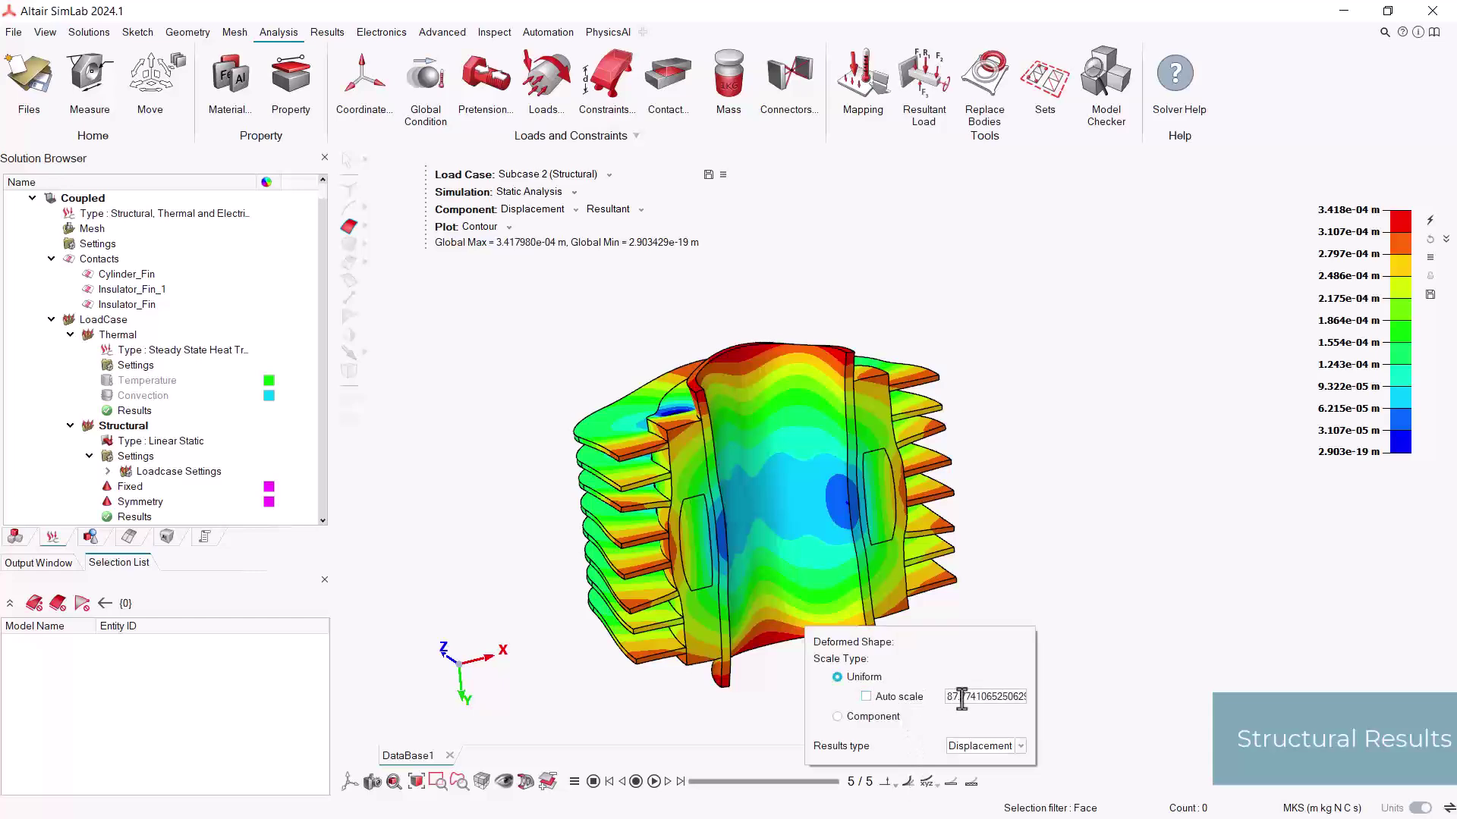